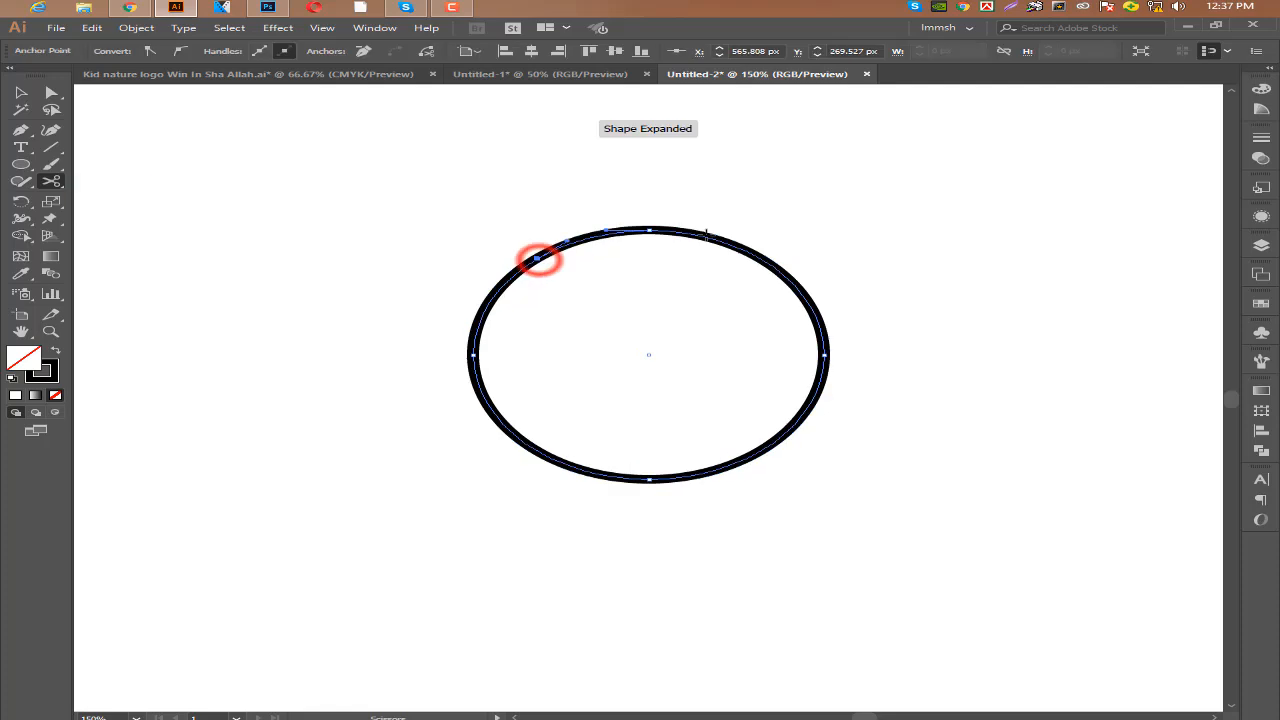
# - Cut the ellipse's path with the Scissors at its upper right, mirroring the existing cut at the upper left
pyautogui.click(766, 257)
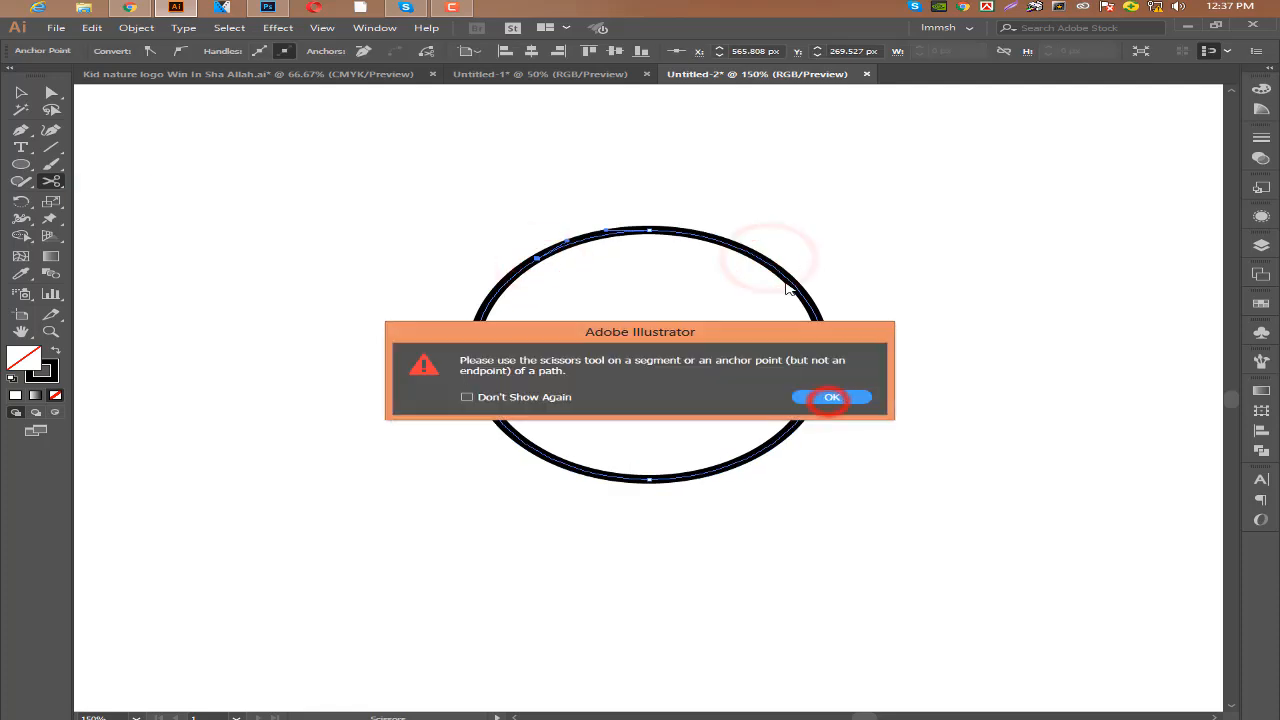
pyautogui.click(825, 397)
pyautogui.click(757, 254)
# - Delete both top path segments between the two cuts so the ellipse is open at the top
pyautogui.click(52, 92)
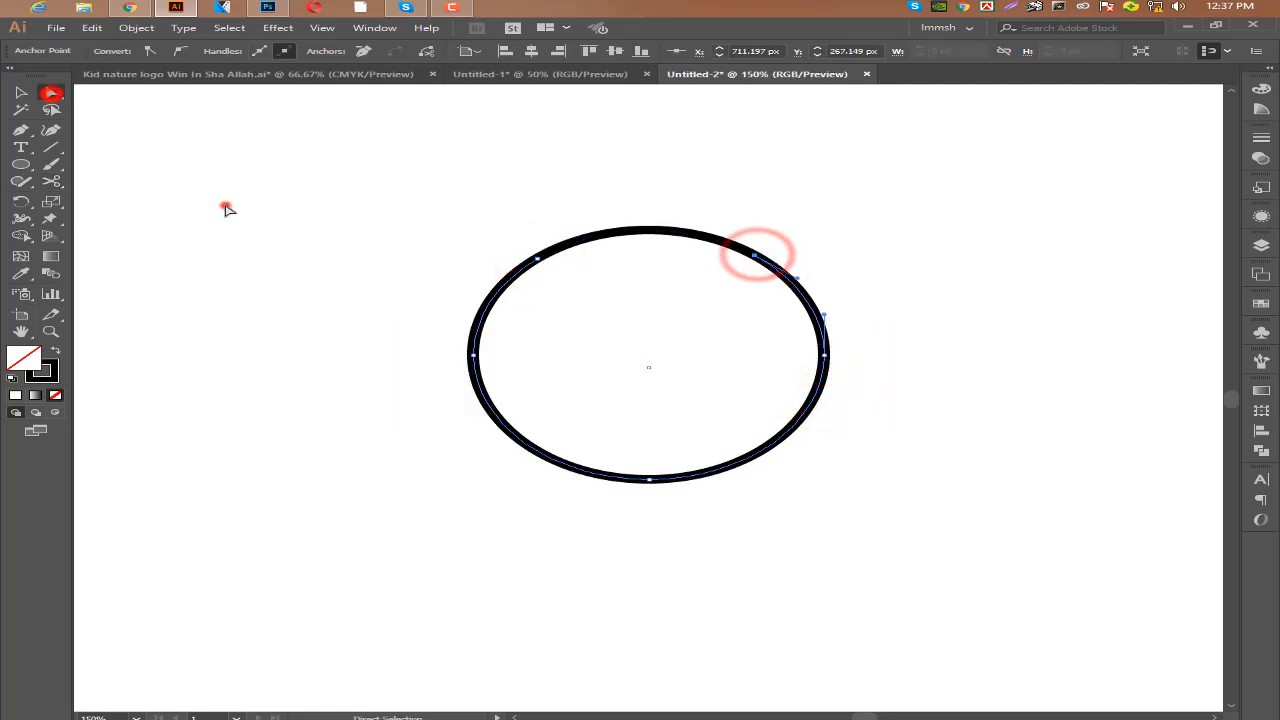
pyautogui.click(223, 206)
pyautogui.click(640, 234)
pyautogui.press('Delete')
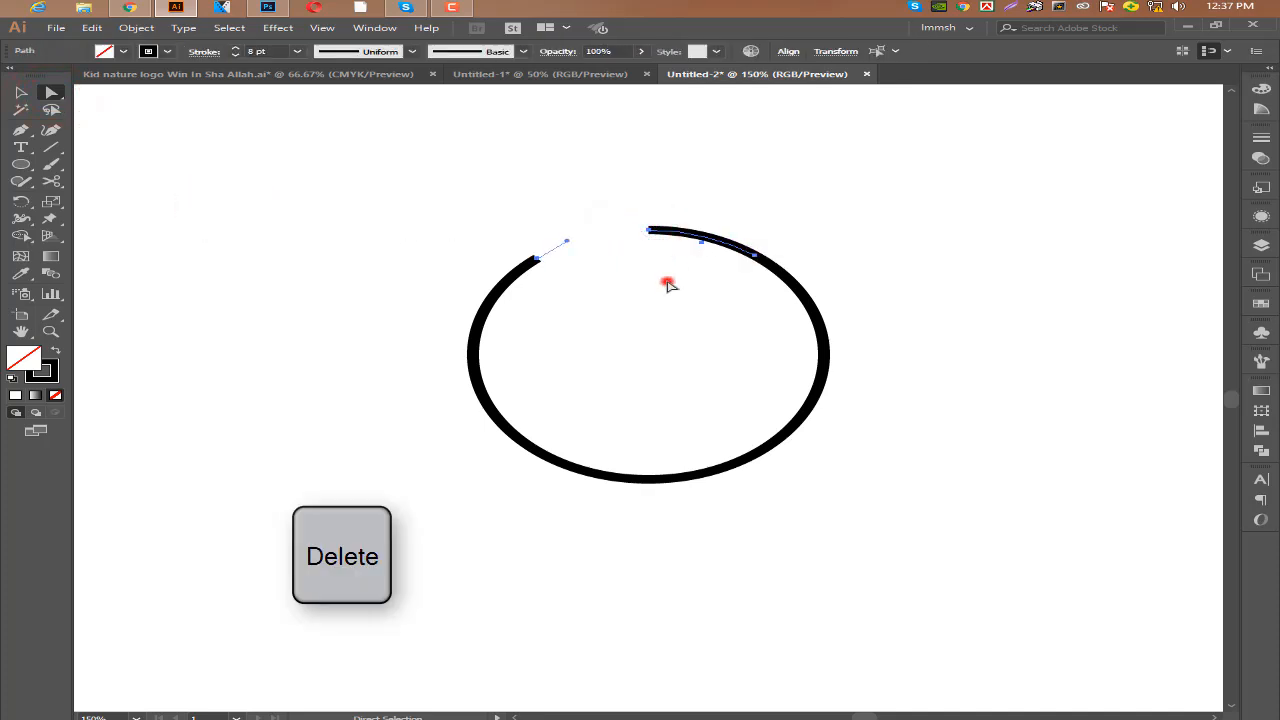
pyautogui.click(666, 280)
pyautogui.click(706, 237)
pyautogui.press('Delete')
# - Paste a copy of the open arc in front, rotate it 180° so its gap faces down, and scale it down inside the original
pyautogui.click(24, 92)
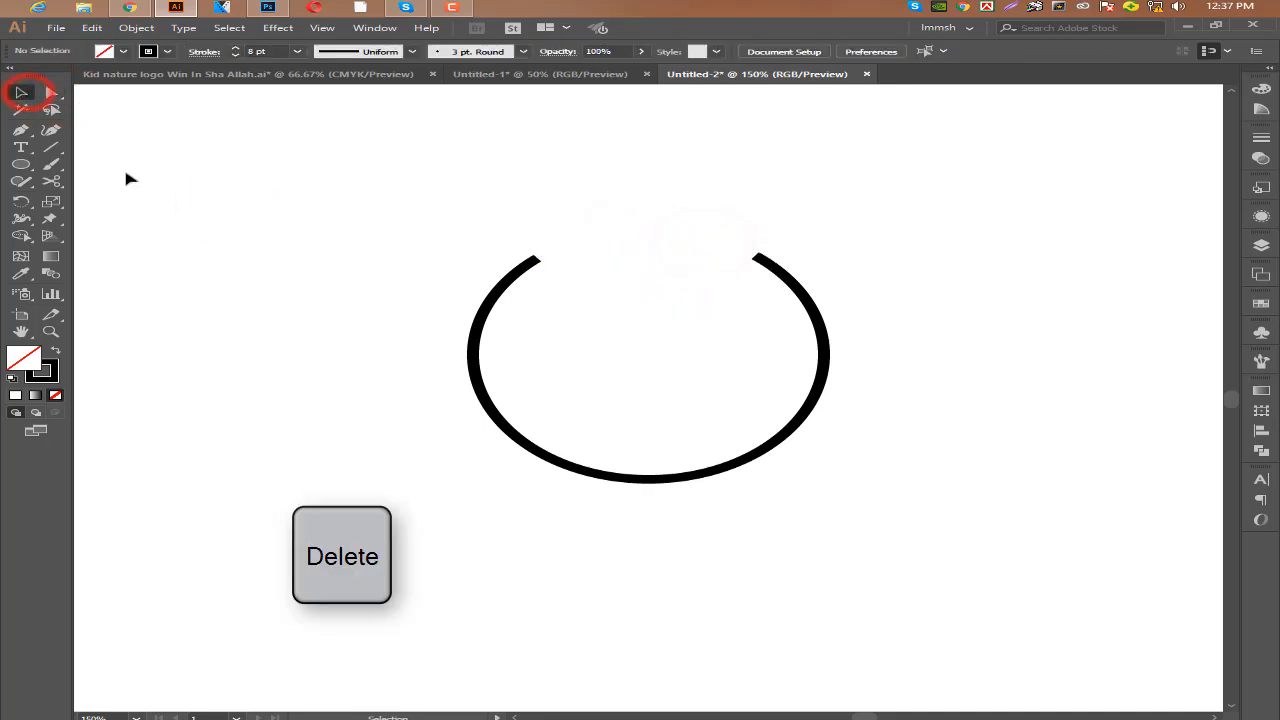
pyautogui.click(52, 92)
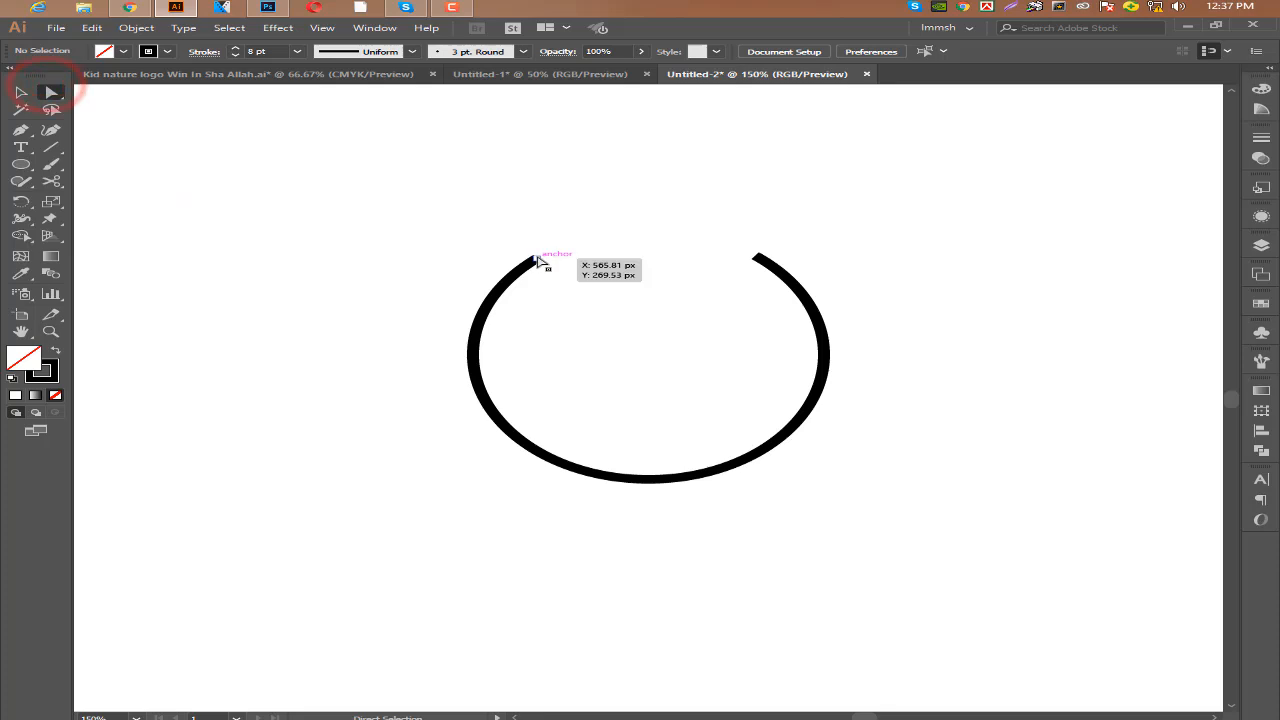
pyautogui.click(490, 405)
pyautogui.hotkey('ctrl', 'c')
pyautogui.hotkey('ctrl', 'f')
pyautogui.moveTo(836, 258); pyautogui.dragTo(420, 423)
pyautogui.moveTo(829, 254); pyautogui.dragTo(790, 277)
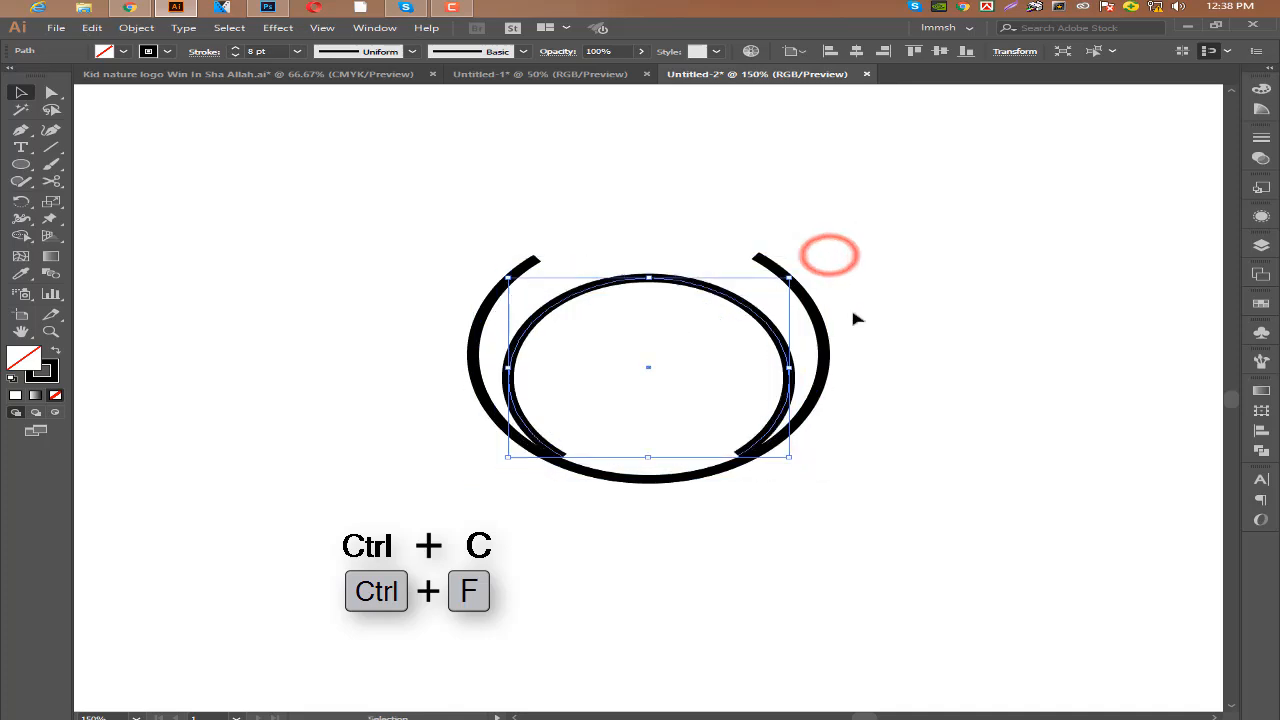
# - Nudge the inner arc upward until its top sits level with the outer arc's ends, keeping it horizontally centered
pyautogui.press('Up')
pyautogui.press('Up')
pyautogui.press('Up')
pyautogui.press('Up')
pyautogui.press('Up')
pyautogui.press('Up')
pyautogui.press('Up')
pyautogui.press('Up')
pyautogui.press('Up')
pyautogui.press('Up')
pyautogui.press('Up')
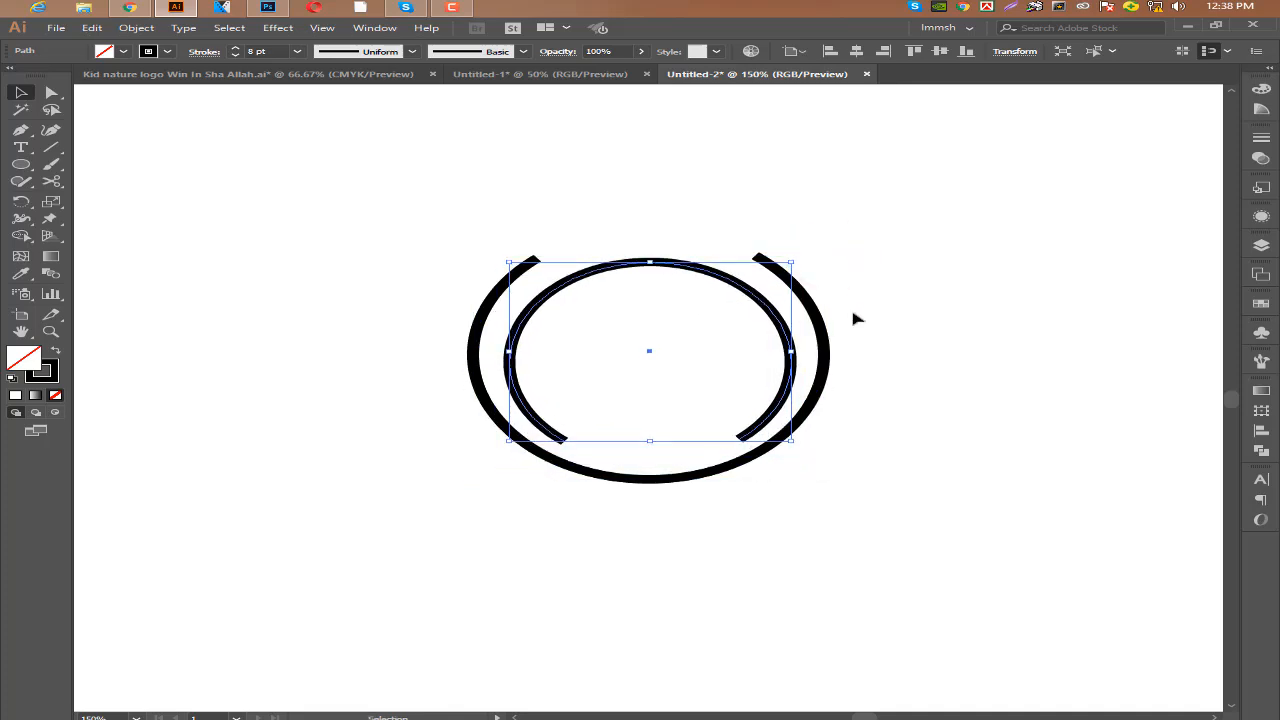
pyautogui.press('Left')
pyautogui.press('Up')
pyautogui.press('Up')
pyautogui.click(886, 337)
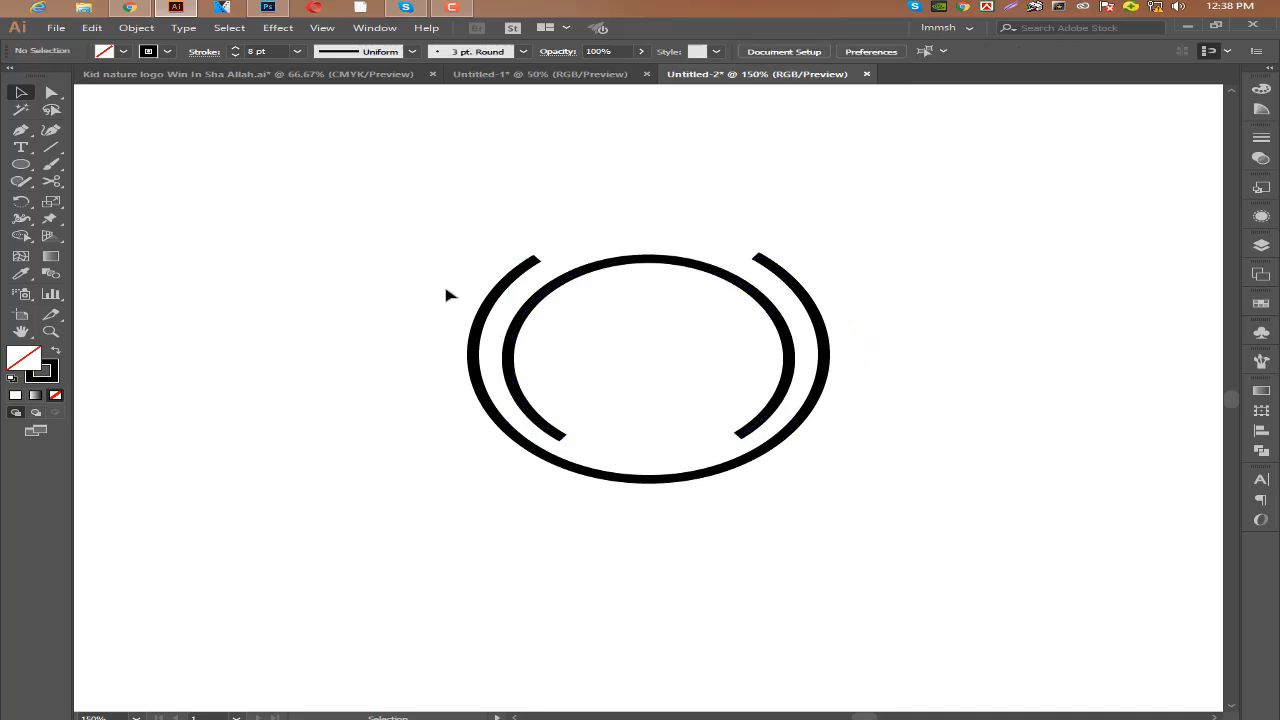
# - Expand the strokes of both arcs into filled shapes
pyautogui.scroll(3, 446, 290)
pyautogui.hotkey('ctrl', '+')
pyautogui.scroll(-2, 446, 290)
pyautogui.moveTo(361, 210); pyautogui.dragTo(891, 545)
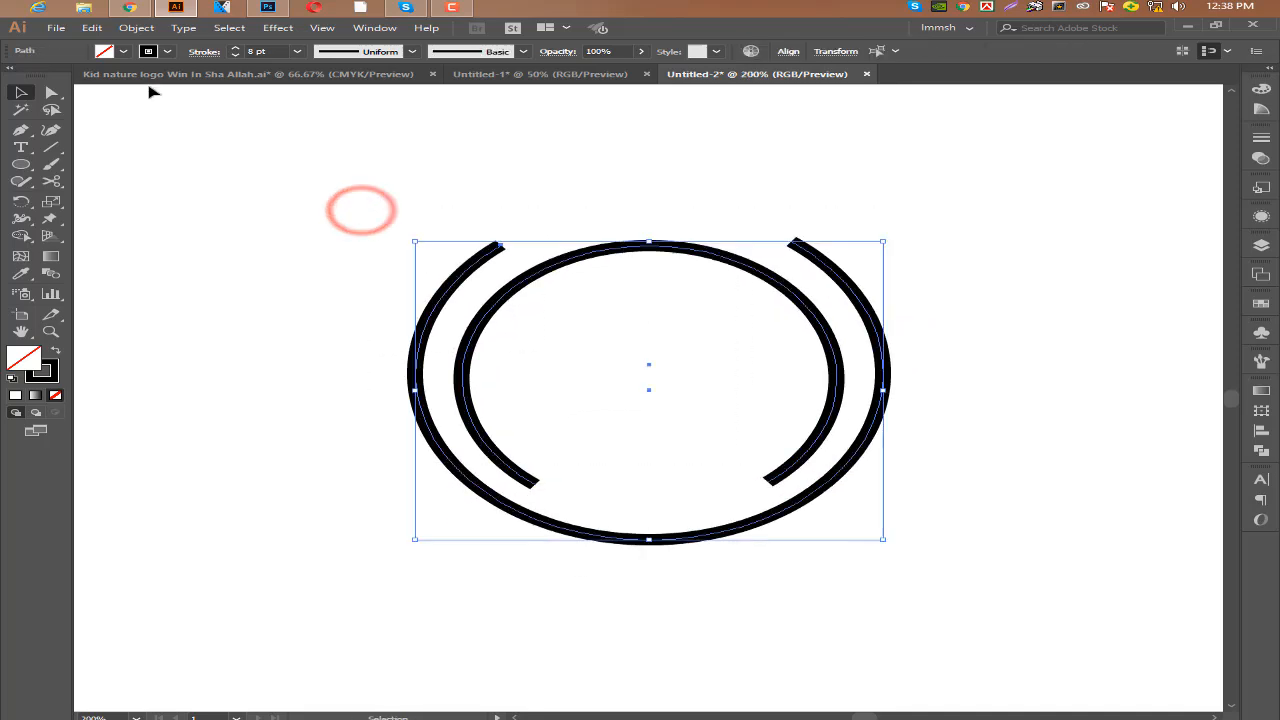
pyautogui.click(136, 27)
pyautogui.click(157, 179)
pyautogui.click(914, 428)
pyautogui.click(237, 264)
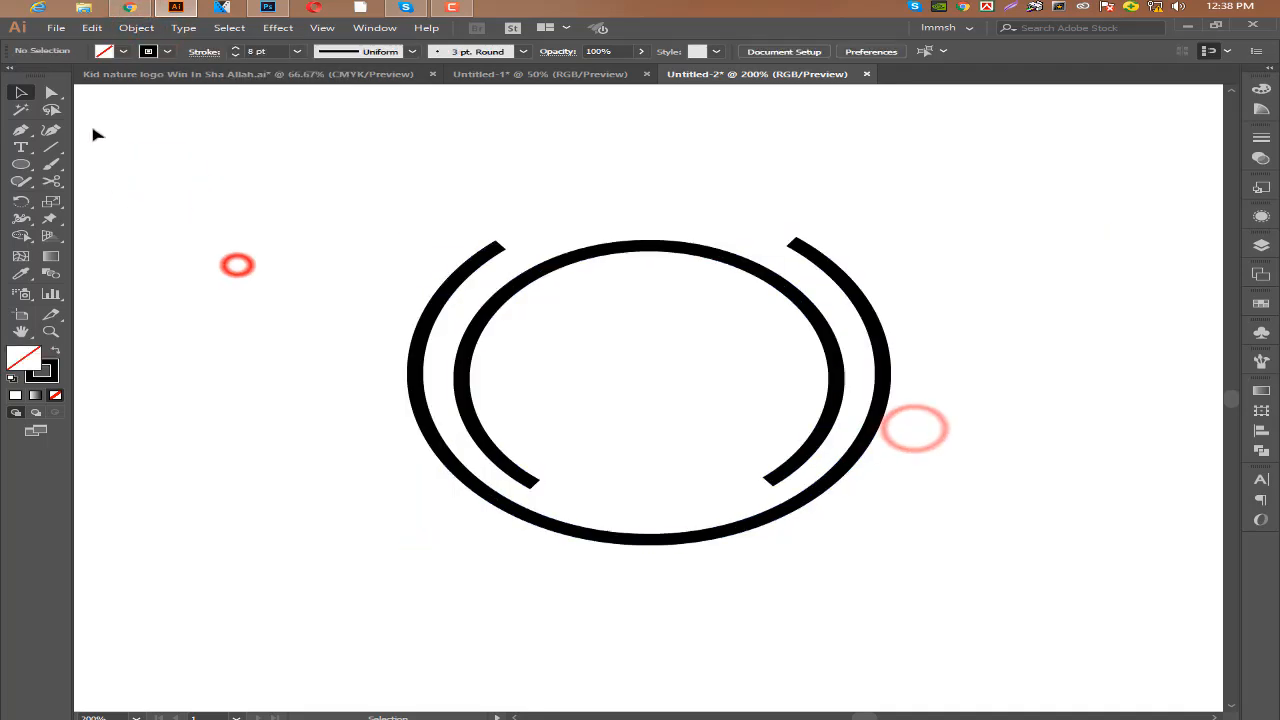
# - Move the inner corner point at each end of the outer arc so both ends are cut nearly vertically into points
pyautogui.click(52, 92)
pyautogui.moveTo(502, 246); pyautogui.dragTo(500, 243)
pyautogui.click(532, 215)
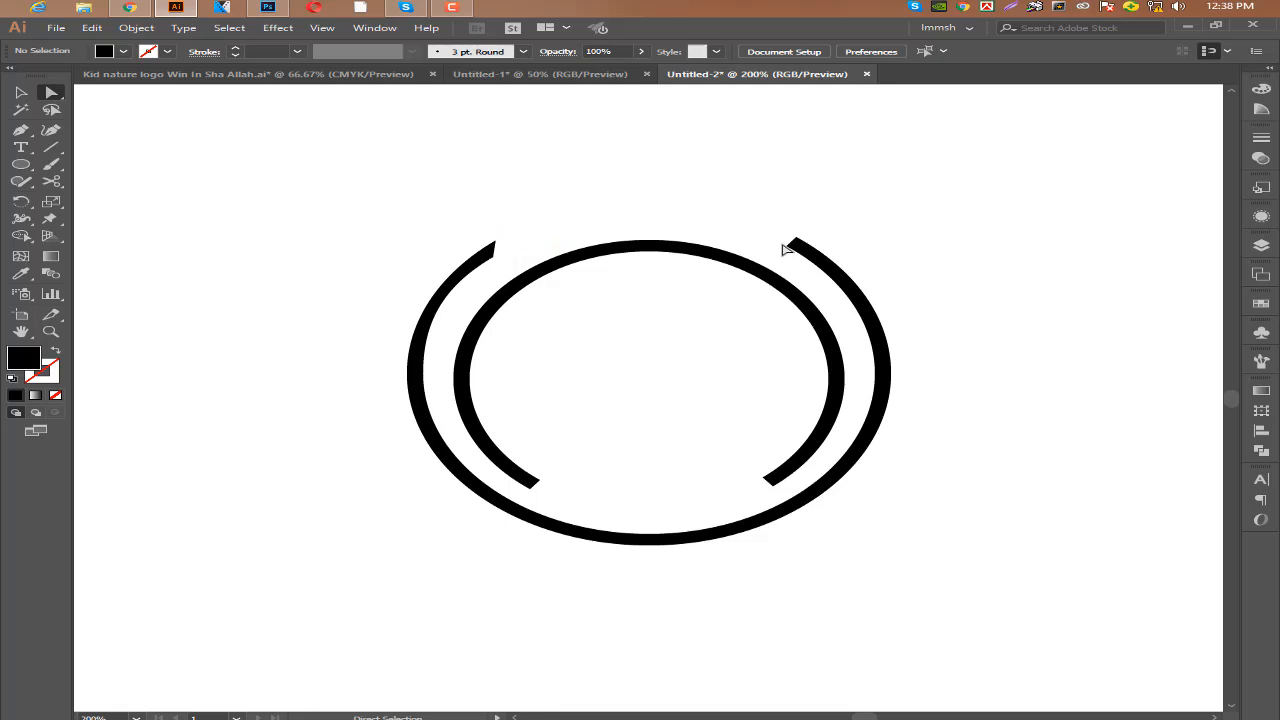
pyautogui.moveTo(790, 245); pyautogui.dragTo(780, 251)
pyautogui.click(914, 223)
pyautogui.scroll(-1, 753, 370)
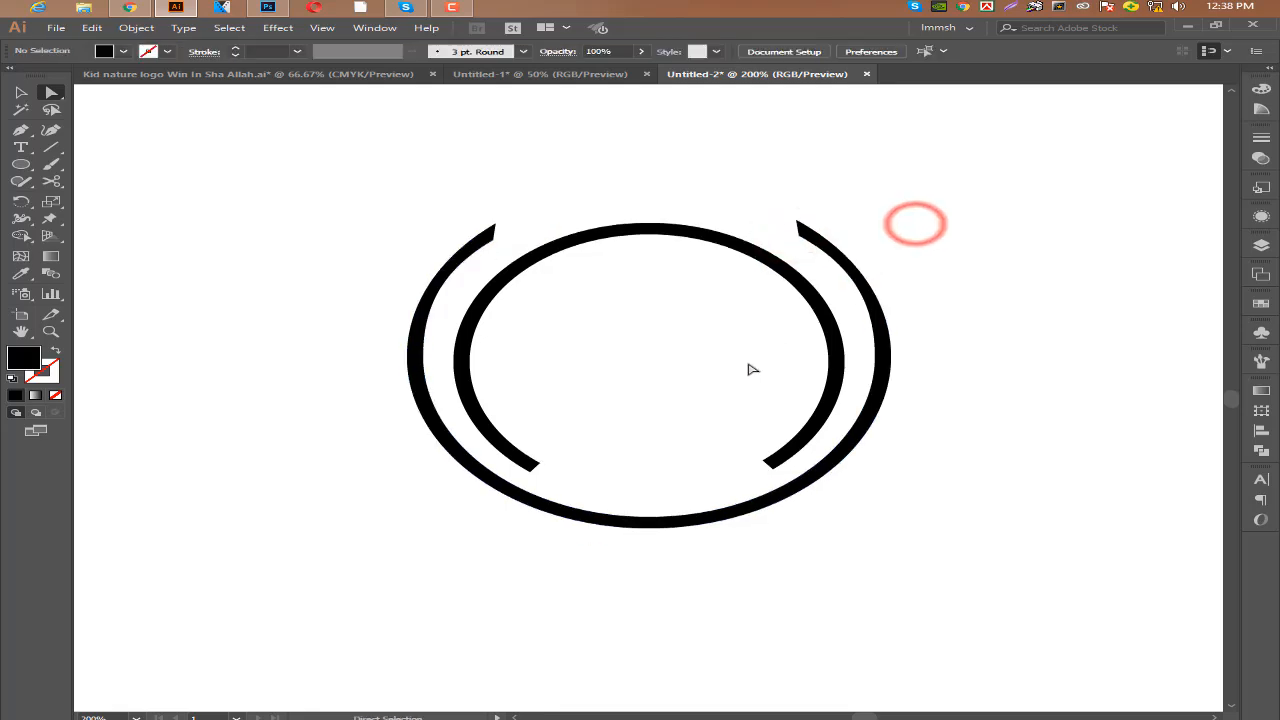
# - Move the corner points at both lower ends of the inner arc so the ends are cut nearly vertically
pyautogui.scroll(-1, 753, 370)
pyautogui.moveTo(538, 445); pyautogui.dragTo(528, 449)
pyautogui.click(594, 432)
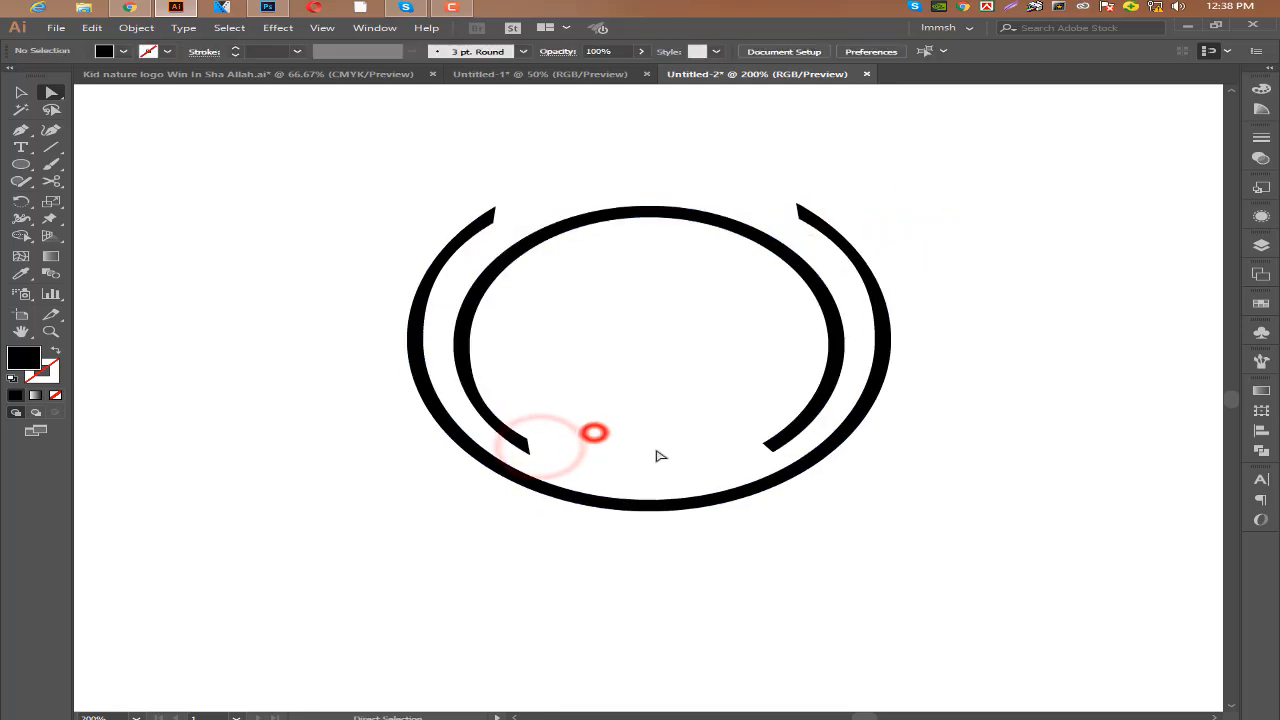
pyautogui.moveTo(762, 445)
pyautogui.mouseDown()
pyautogui.moveTo(766, 430)
pyautogui.moveTo(774, 438)
pyautogui.mouseUp()
pyautogui.hotkey('ctrl', 'z')
pyautogui.click(691, 440)
pyautogui.click(767, 438)
pyautogui.hotkey('ctrl', '-')
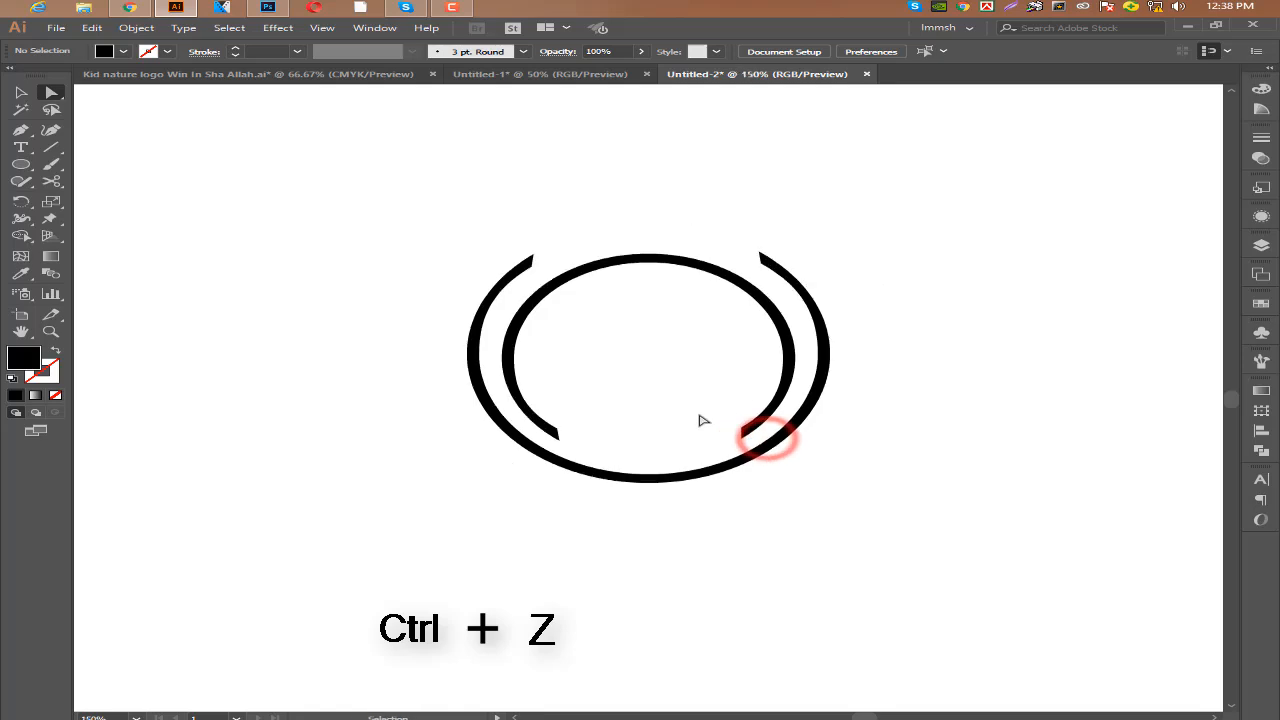
# - Draw a small upright rectangle to the left of the arcs and swap its fill and stroke so it is only outlined
pyautogui.scroll(-1, 63, 300)
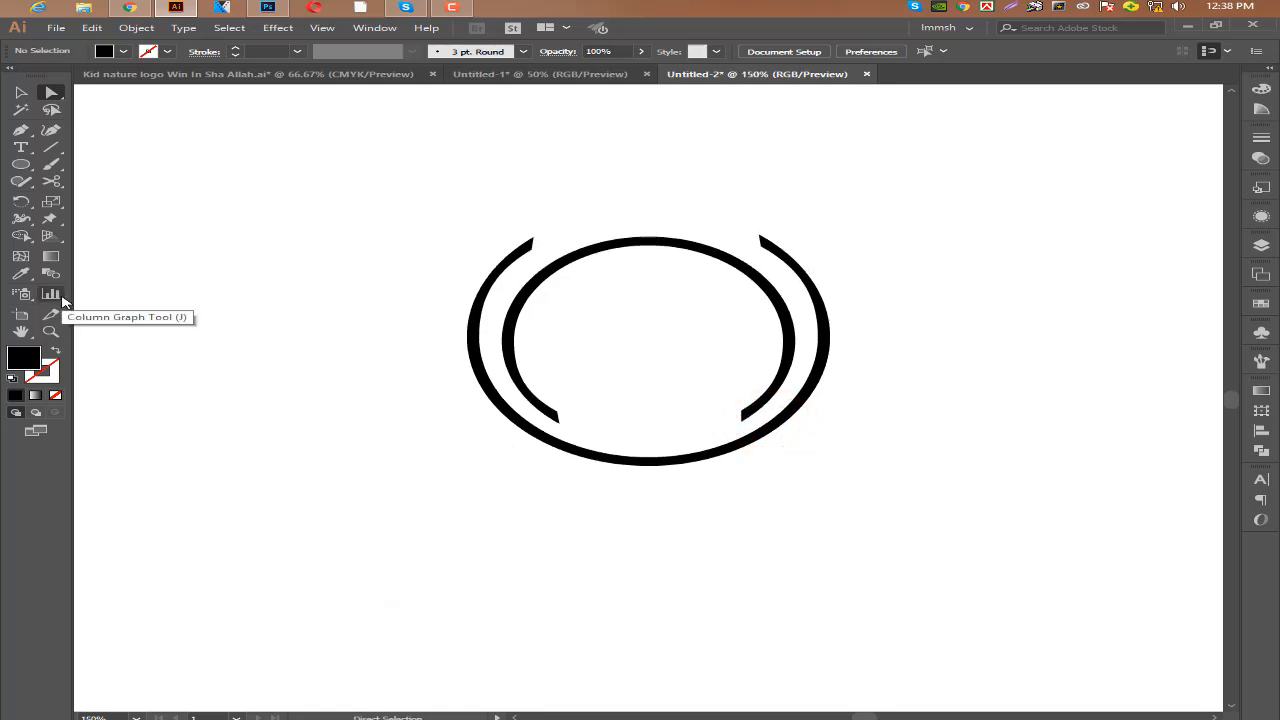
pyautogui.scroll(-3, 5, 234)
pyautogui.moveTo(21, 164); pyautogui.dragTo(139, 174)
pyautogui.click(135, 168)
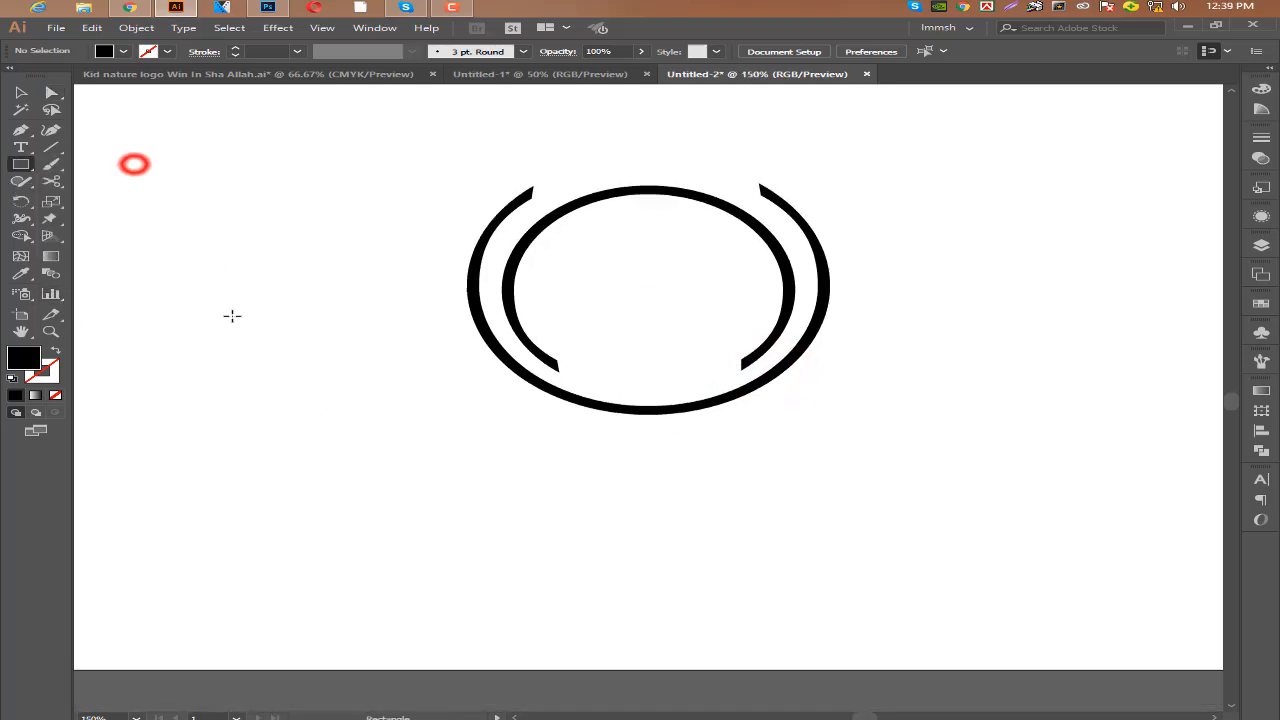
pyautogui.moveTo(234, 318); pyautogui.dragTo(299, 418)
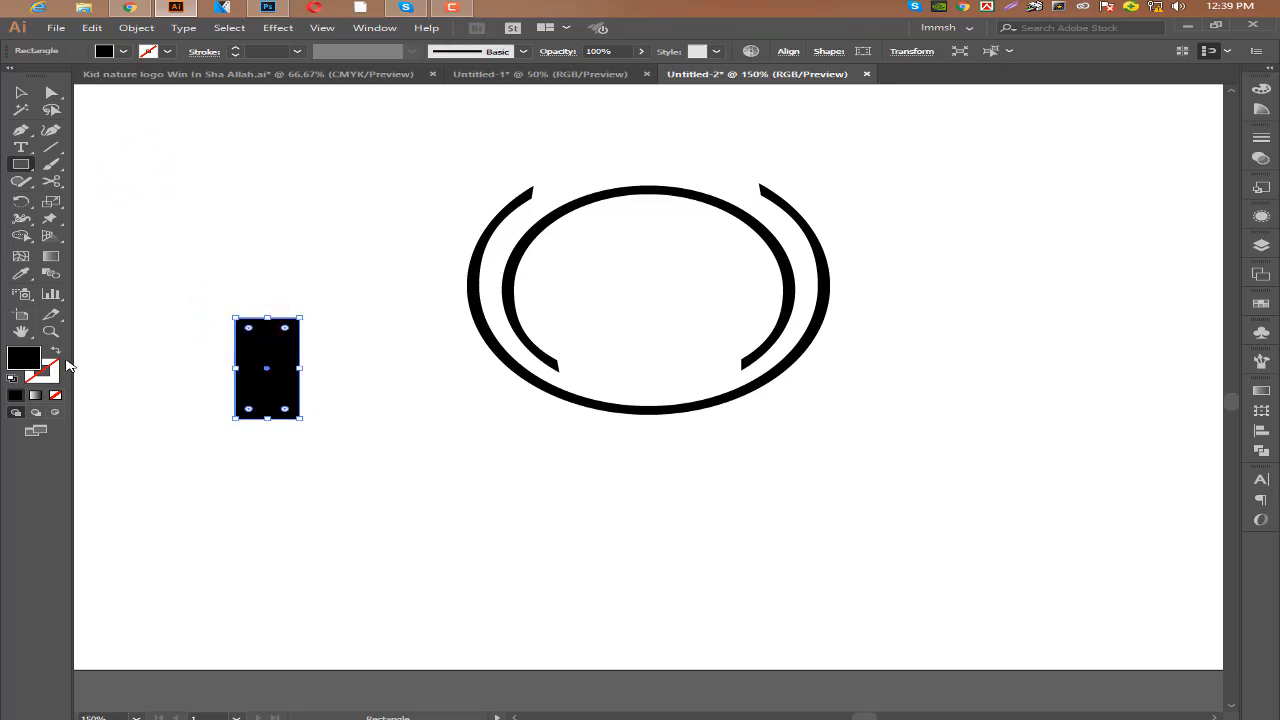
pyautogui.click(55, 350)
# - Widen the rectangle's bottom edge symmetrically with a perspective Free Transform to form a trapezoid, and set its stroke to 4 pt
pyautogui.press('e')
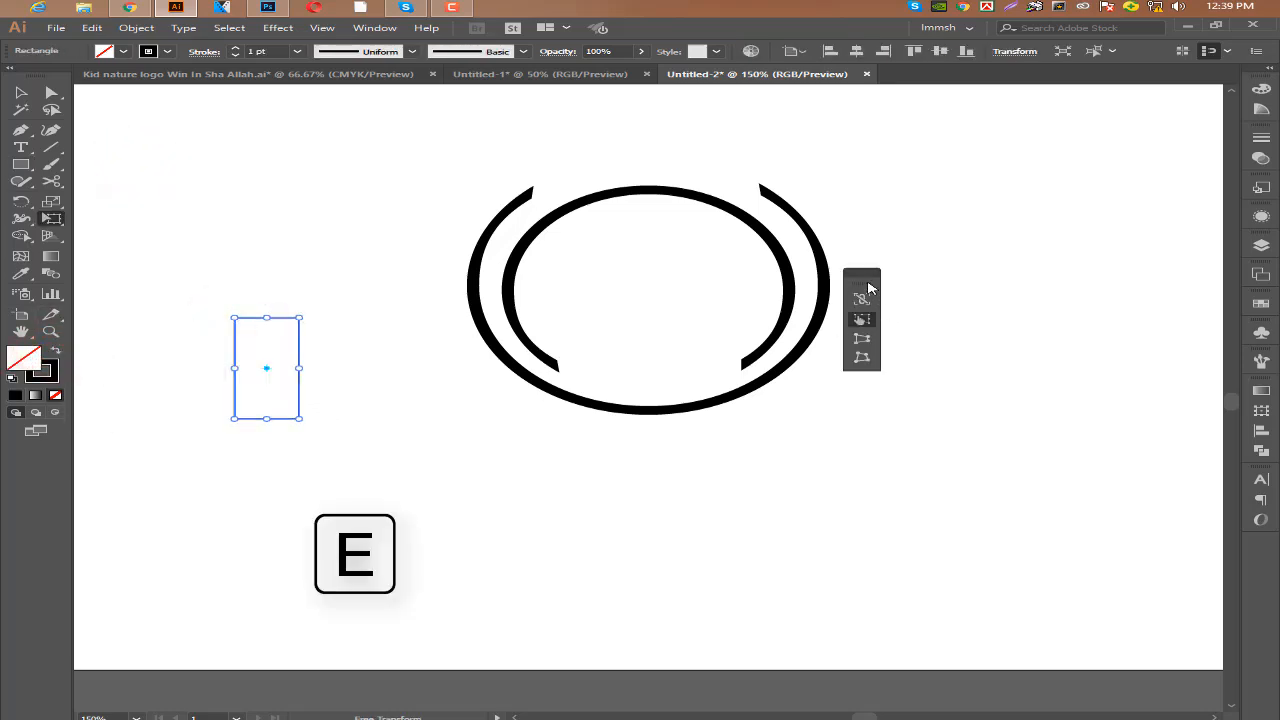
pyautogui.moveTo(868, 288); pyautogui.dragTo(222, 210)
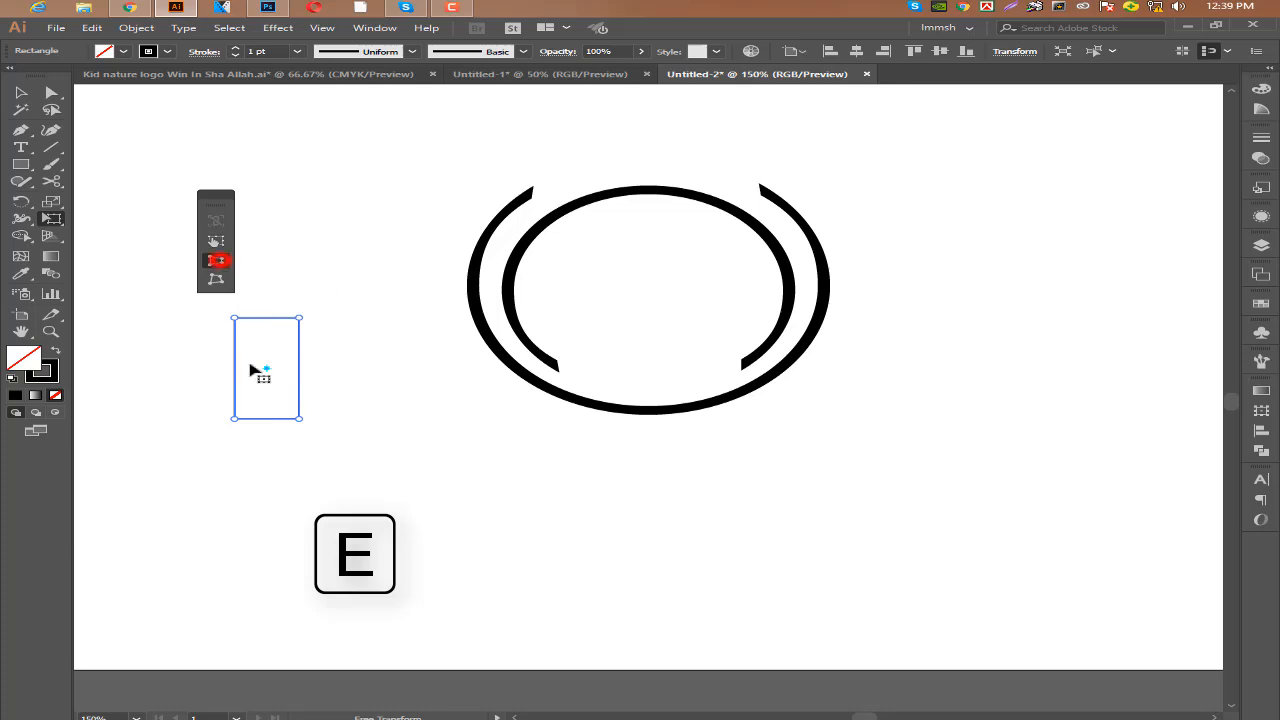
pyautogui.moveTo(299, 418); pyautogui.dragTo(308, 420)
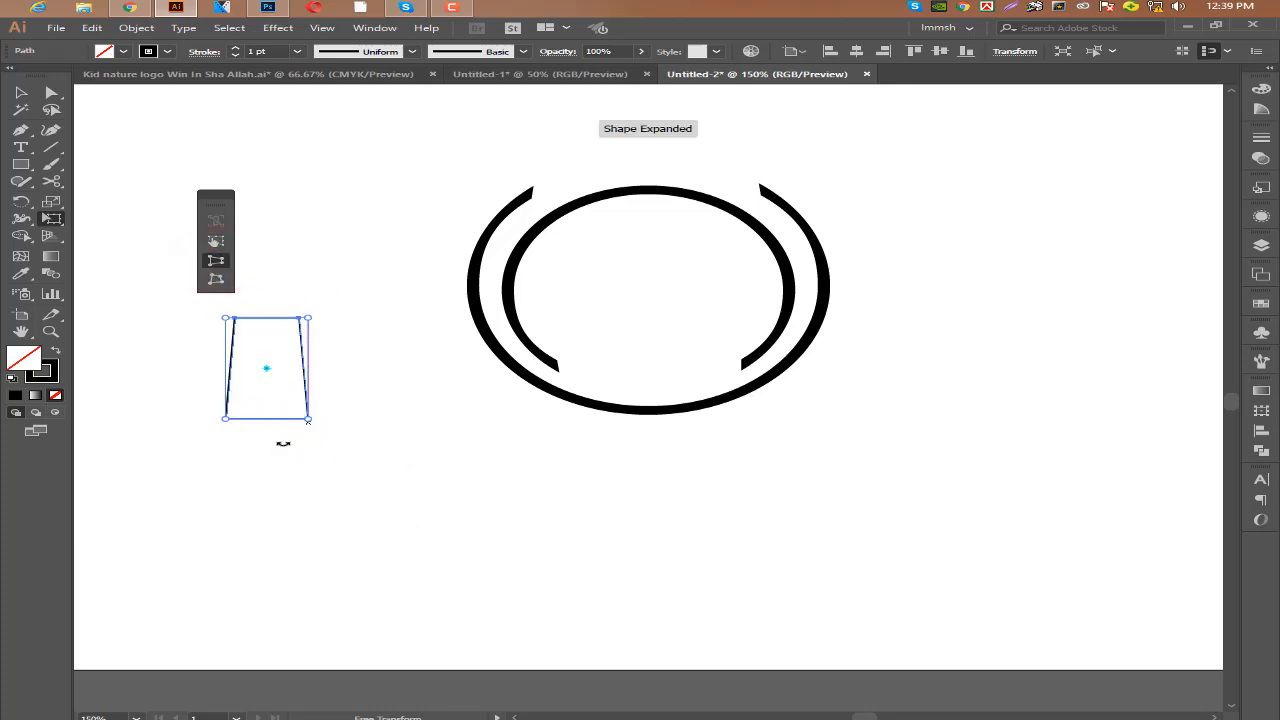
pyautogui.click(24, 97)
pyautogui.click(105, 312)
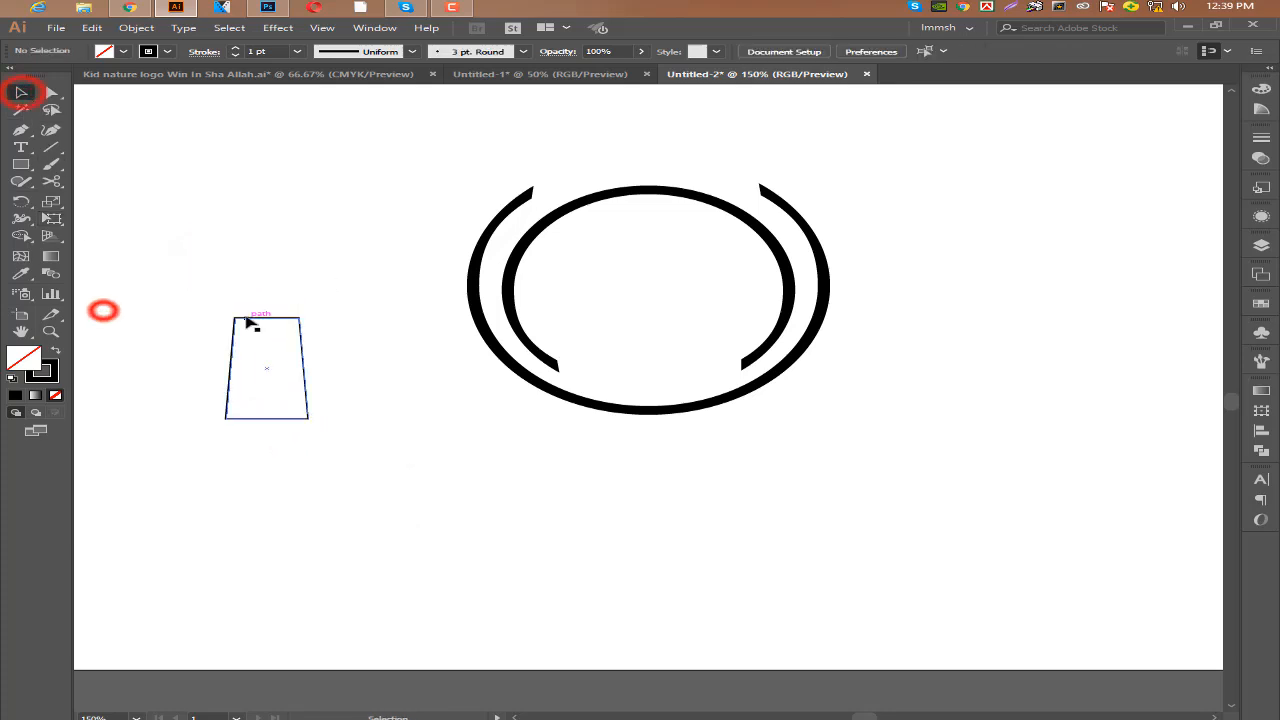
pyautogui.moveTo(265, 319); pyautogui.dragTo(298, 354)
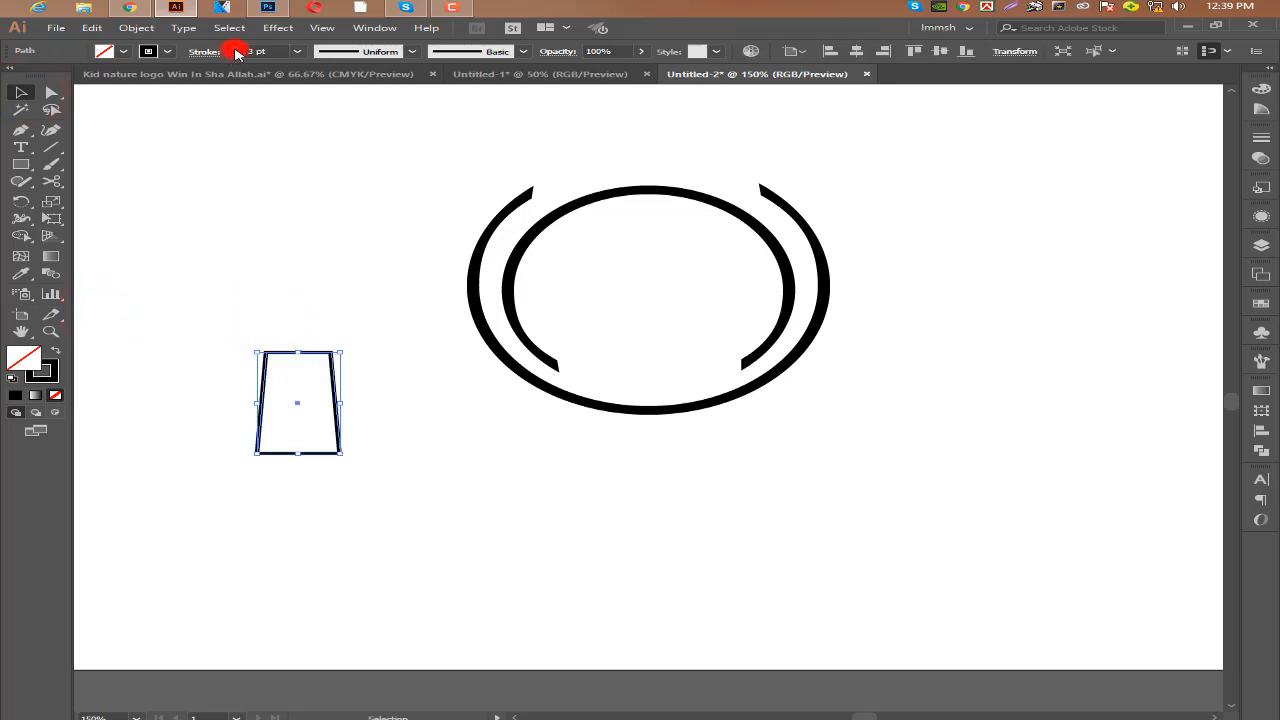
pyautogui.click(229, 241)
pyautogui.moveTo(21, 164); pyautogui.dragTo(82, 181)
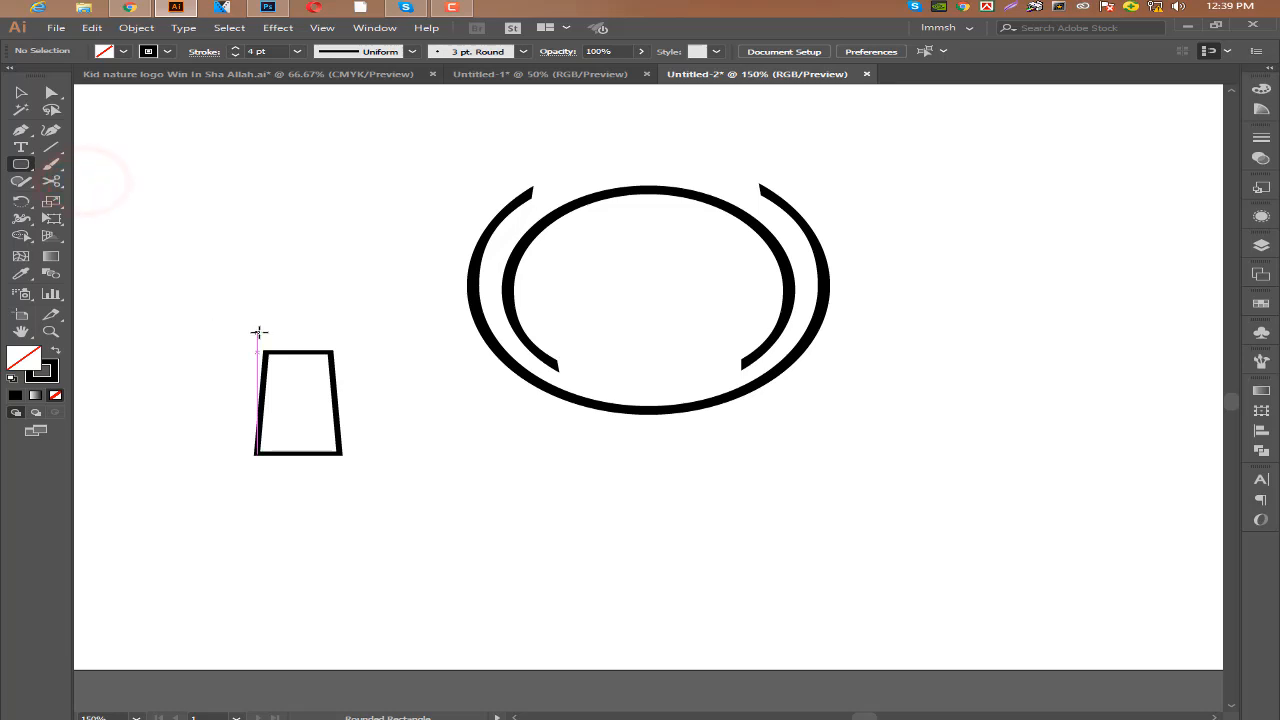
pyautogui.moveTo(258, 332); pyautogui.dragTo(304, 344)
pyautogui.click(22, 90)
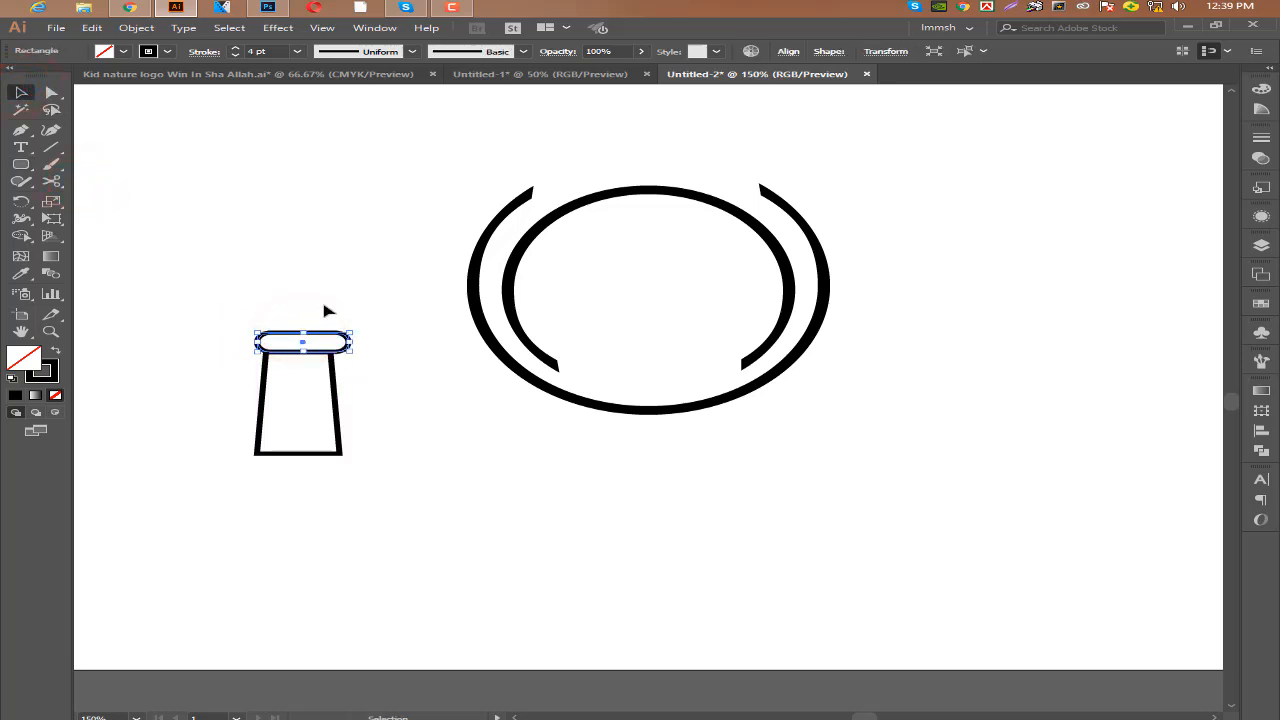
pyautogui.press('Up')
pyautogui.press('Up')
pyautogui.press('Up')
pyautogui.press('Up')
pyautogui.press('Up')
pyautogui.press('Up')
pyautogui.press('Up')
pyautogui.press('Up')
pyautogui.press('Up')
pyautogui.press('Up')
pyautogui.press('Up')
pyautogui.press('Up')
pyautogui.press('Up')
pyautogui.press('Up')
pyautogui.press('Up')
pyautogui.press('Up')
pyautogui.press('Up')
pyautogui.press('Up')
pyautogui.press('Up')
pyautogui.press('Up')
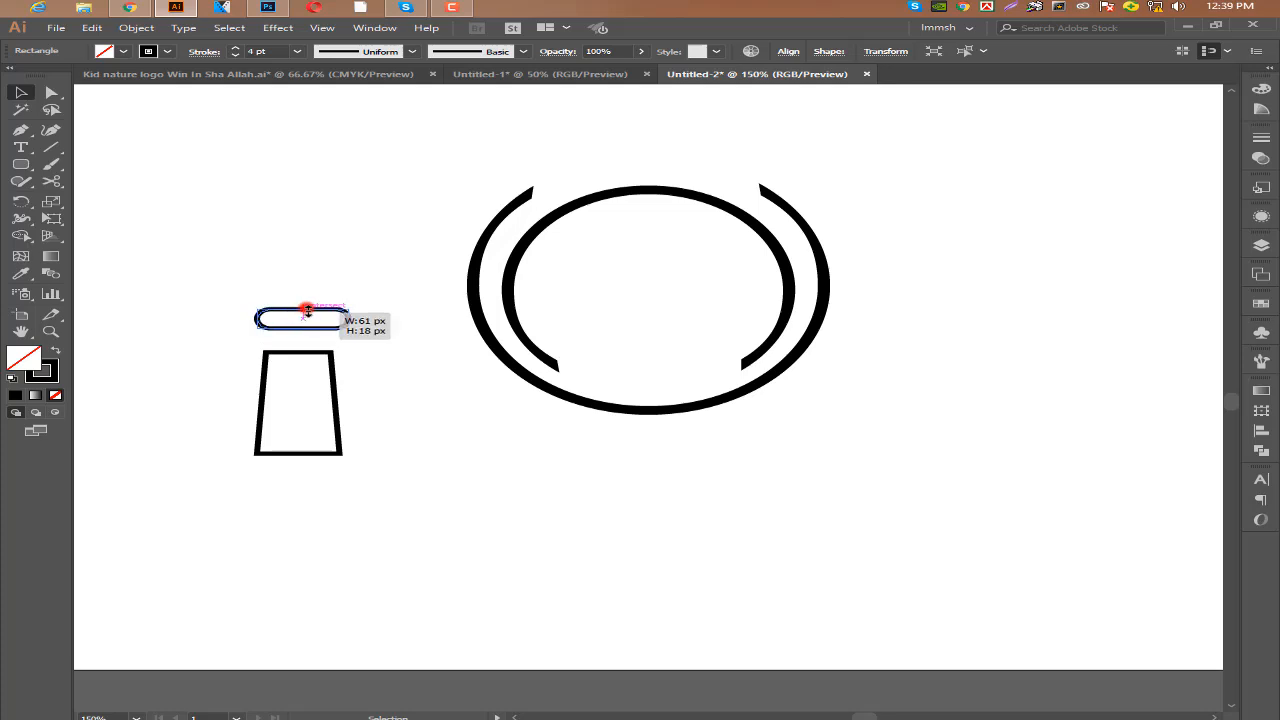
pyautogui.moveTo(308, 312); pyautogui.dragTo(307, 323)
pyautogui.click(327, 275)
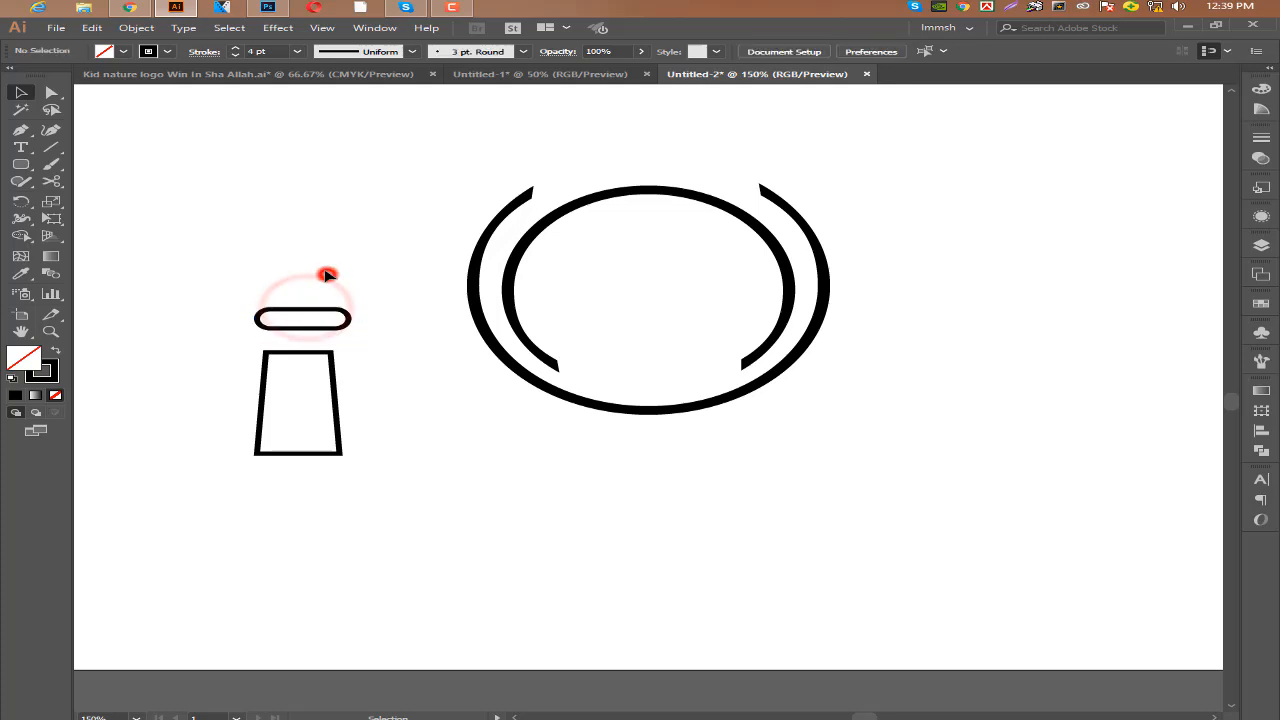
pyautogui.click(314, 322)
pyautogui.press('Delete')
# - Draw a thin rounded rectangle as a cap across the trapezoid's top and center the two shapes horizontally on each other
pyautogui.click(20, 163)
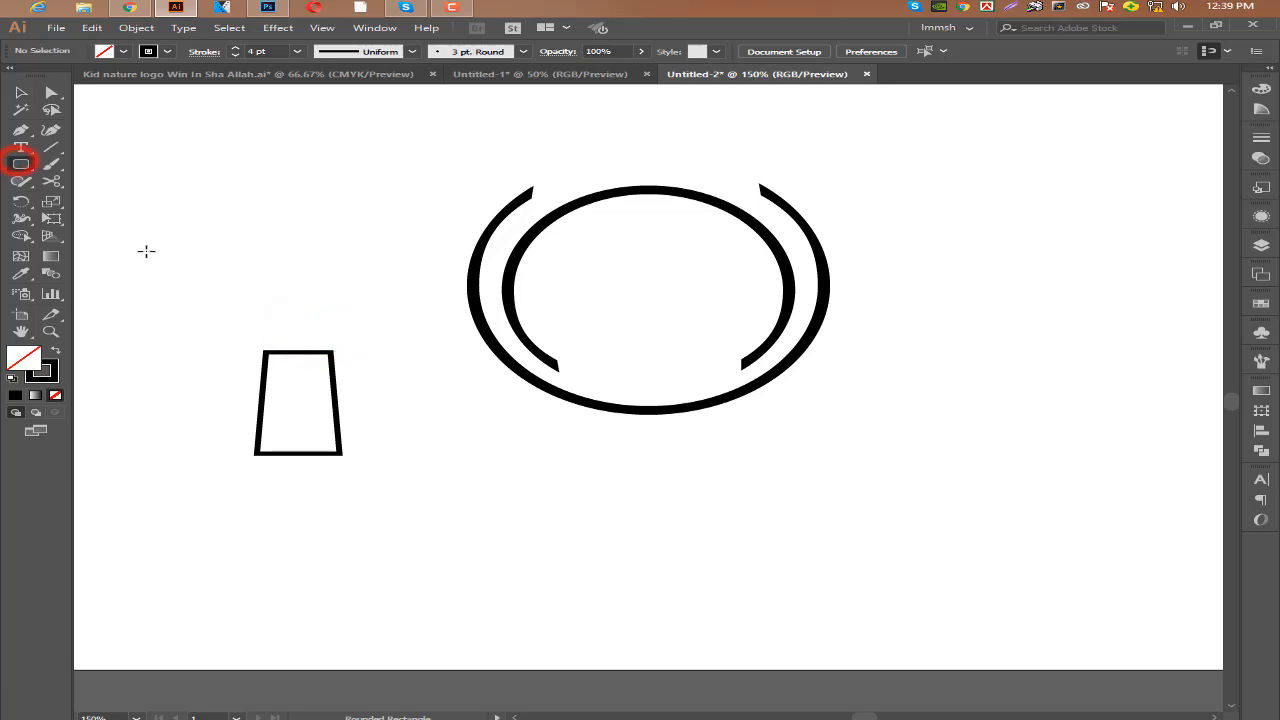
pyautogui.moveTo(262, 331); pyautogui.dragTo(349, 346)
pyautogui.click(22, 92)
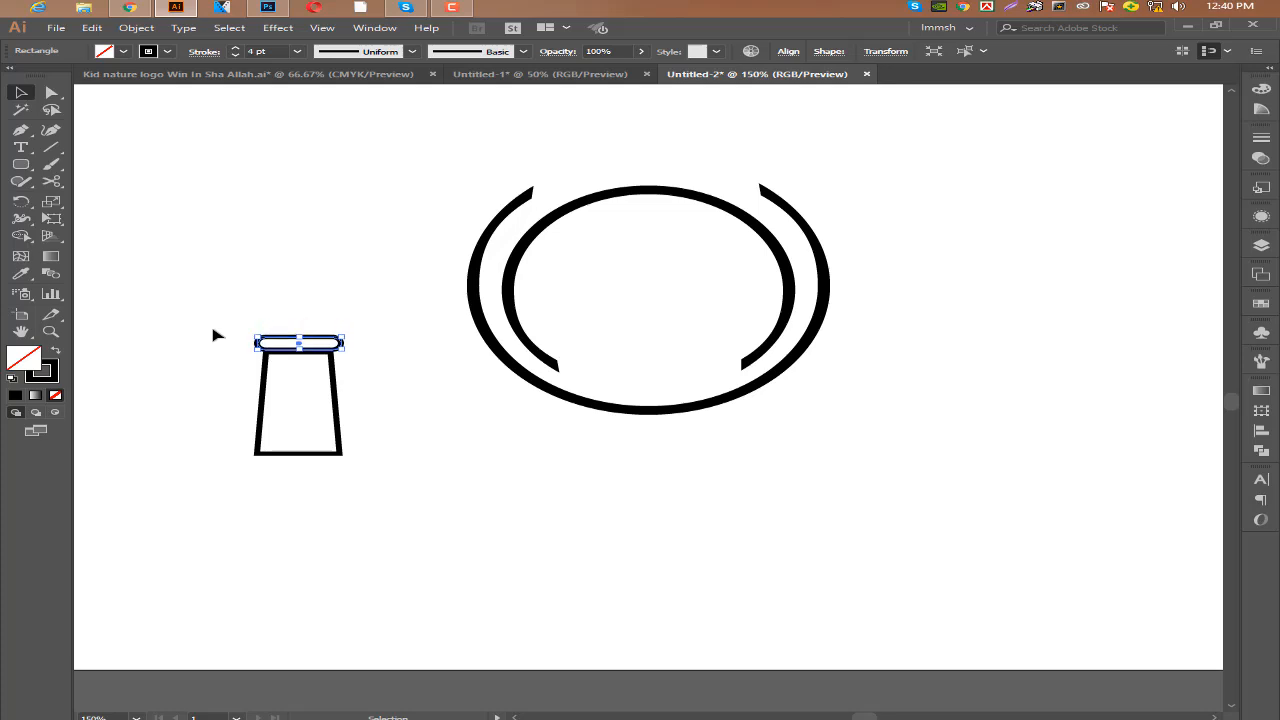
pyautogui.moveTo(213, 329); pyautogui.dragTo(317, 464)
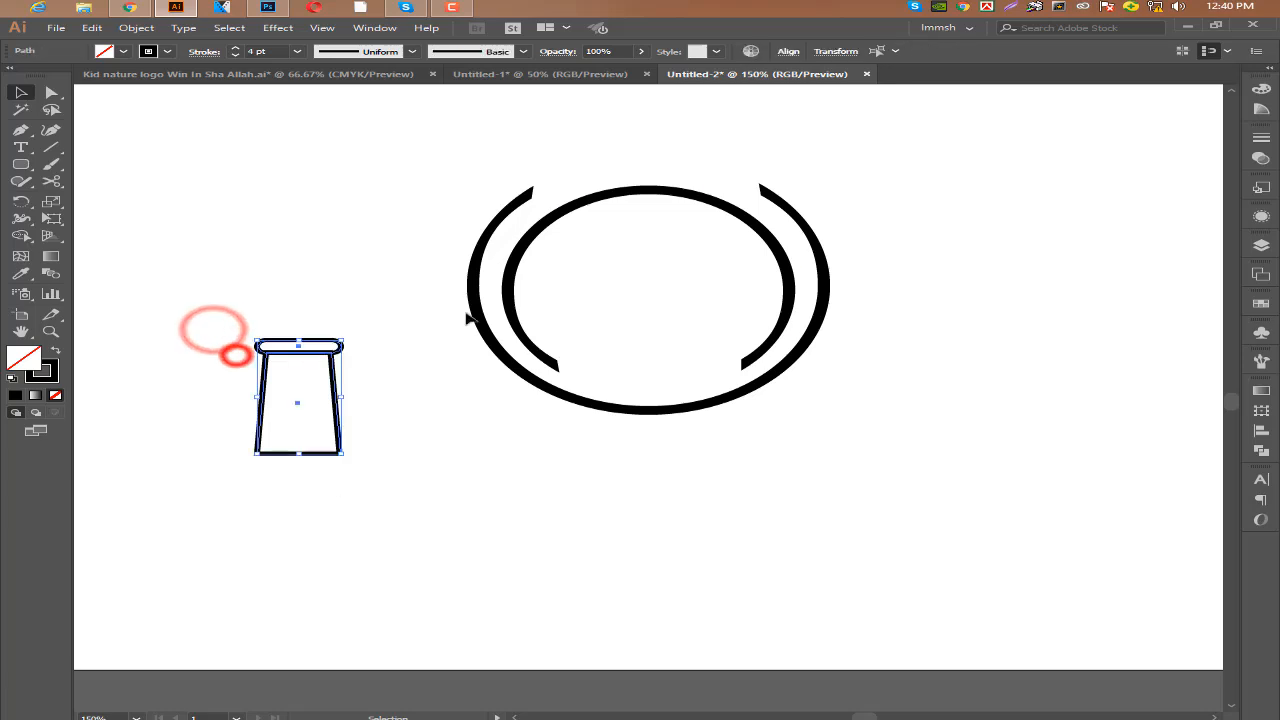
pyautogui.click(795, 53)
pyautogui.click(775, 176)
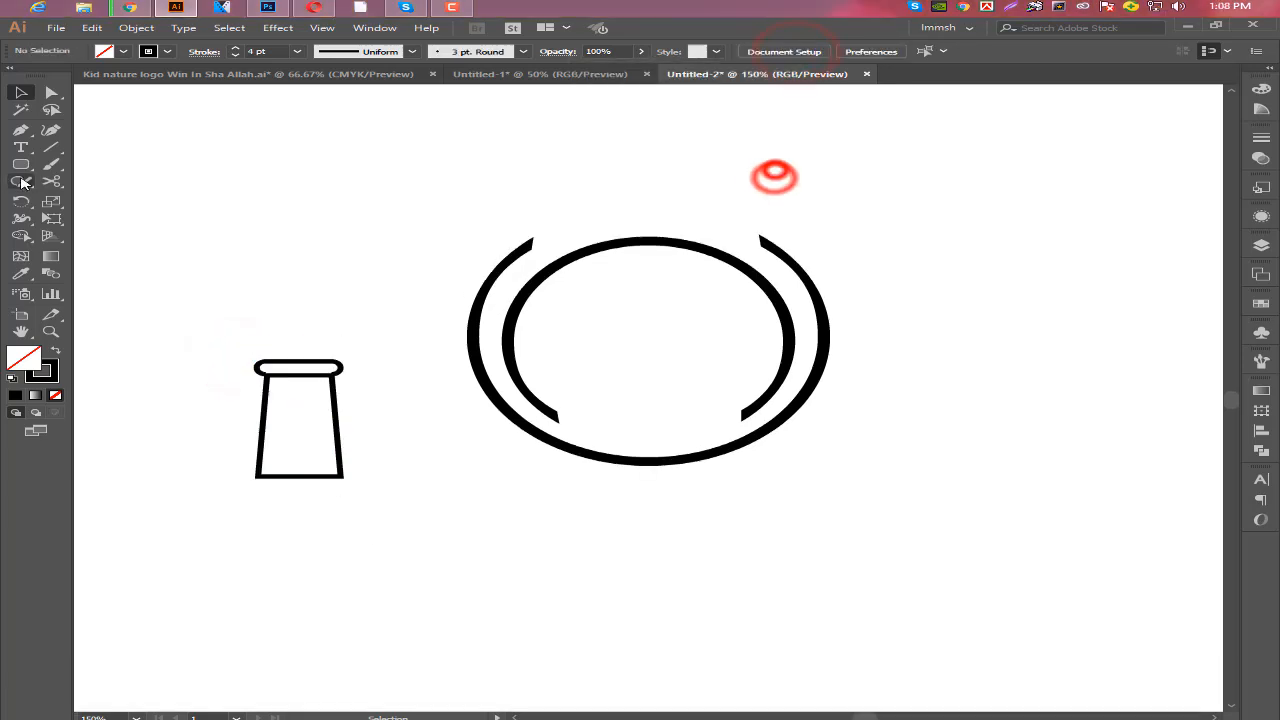
# - Draw a horizontal line about 48 px long with the Pen tool across the trapezoid, from one slanted side to the other
pyautogui.click(21, 130)
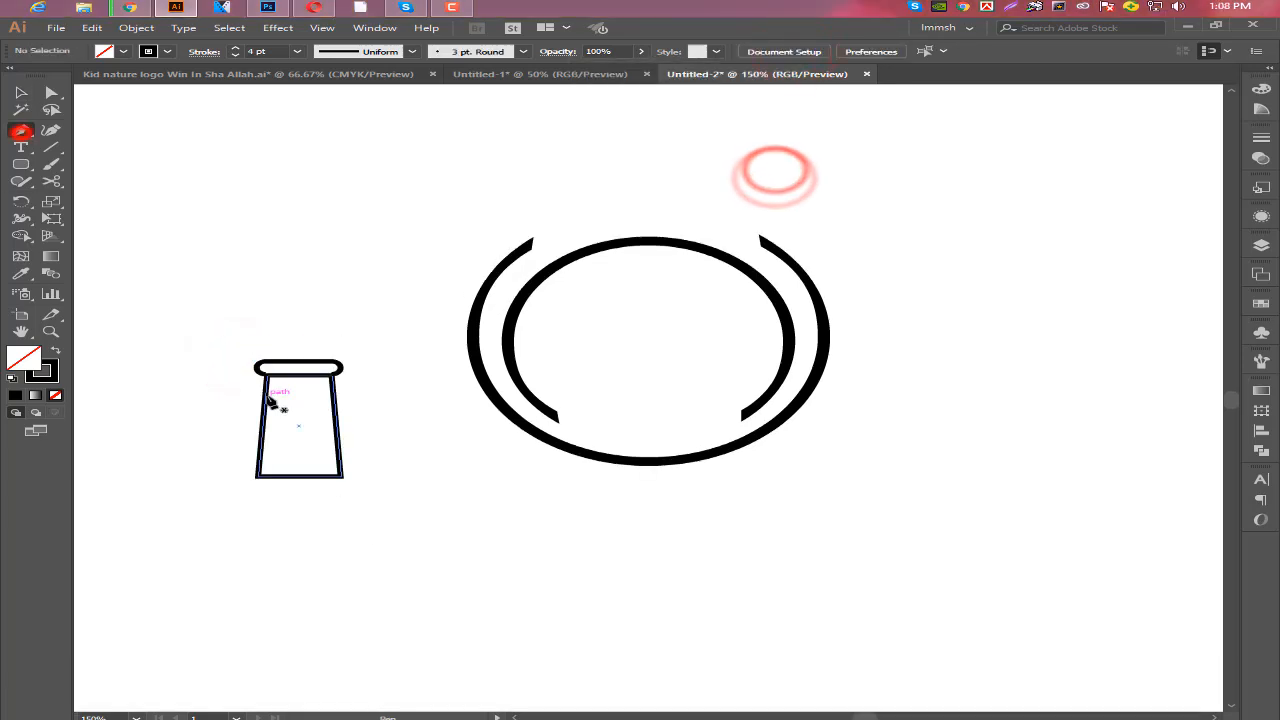
pyautogui.click(263, 414)
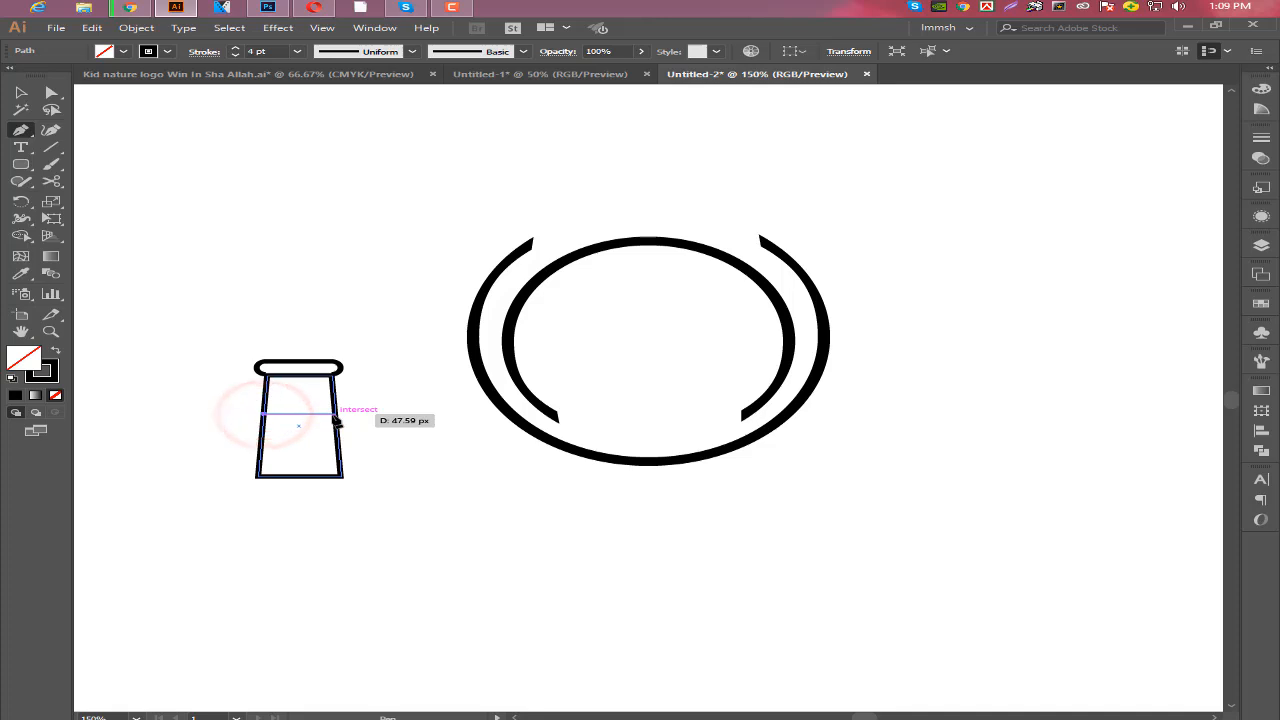
pyautogui.click(334, 414)
pyautogui.click(19, 92)
pyautogui.click(243, 215)
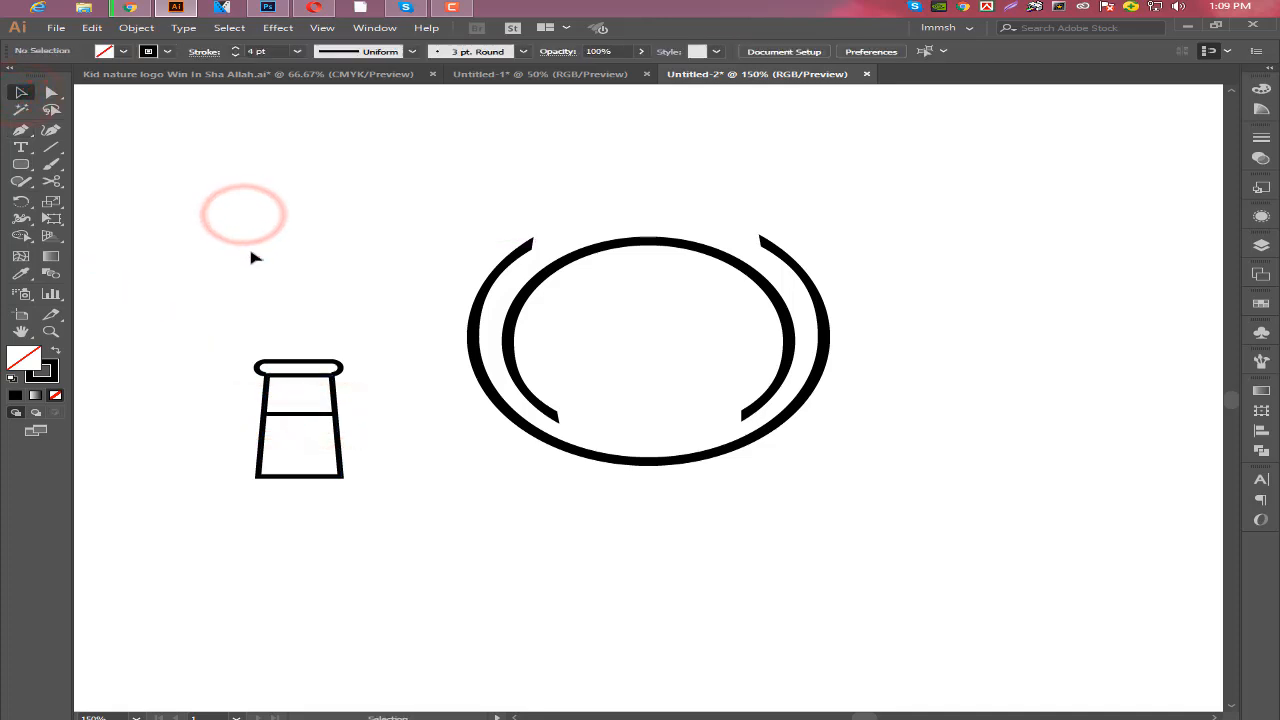
# - Draw a short vertical line with the Pen tool from the trapezoid's top edge down to the horizontal line, left of center
pyautogui.click(290, 378)
pyautogui.click(288, 412)
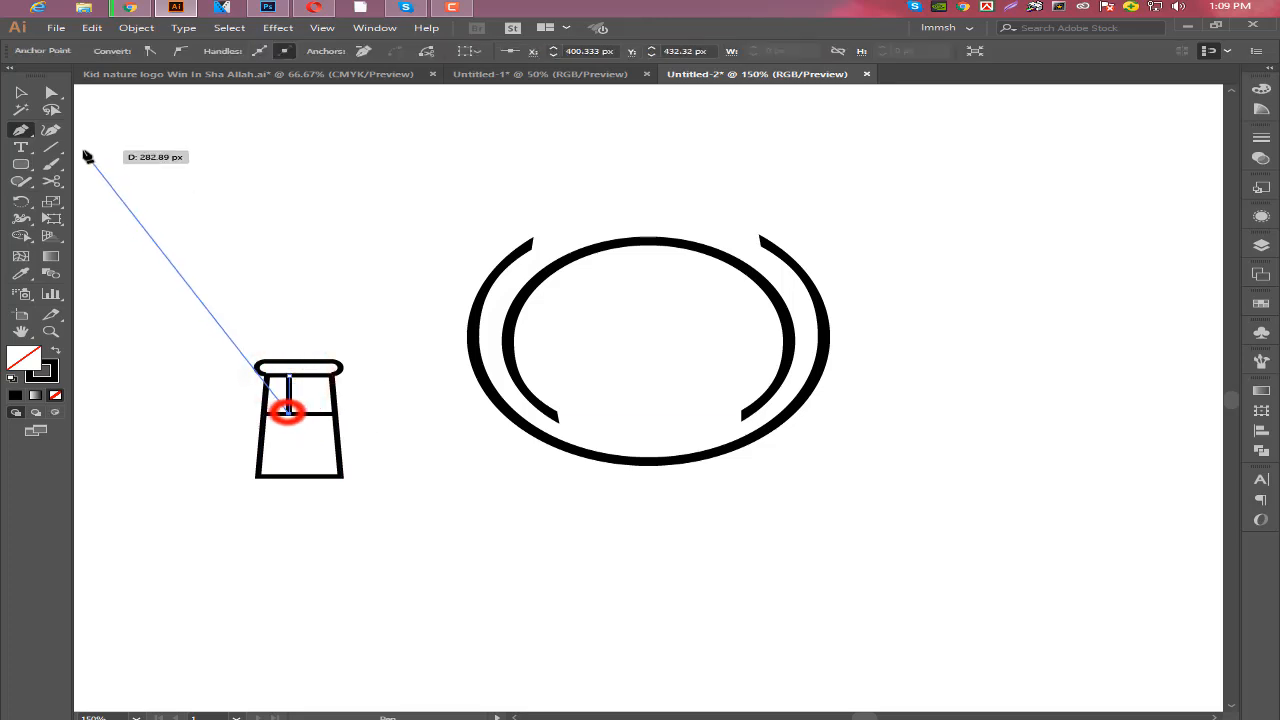
pyautogui.click(21, 93)
pyautogui.click(168, 236)
# - Duplicate the short vertical line to the right so the trapezoid's upper section is split into three parts
pyautogui.moveTo(288, 400); pyautogui.dragTo(314, 401)
pyautogui.hotkey('ctrl', 'd')
pyautogui.click(409, 457)
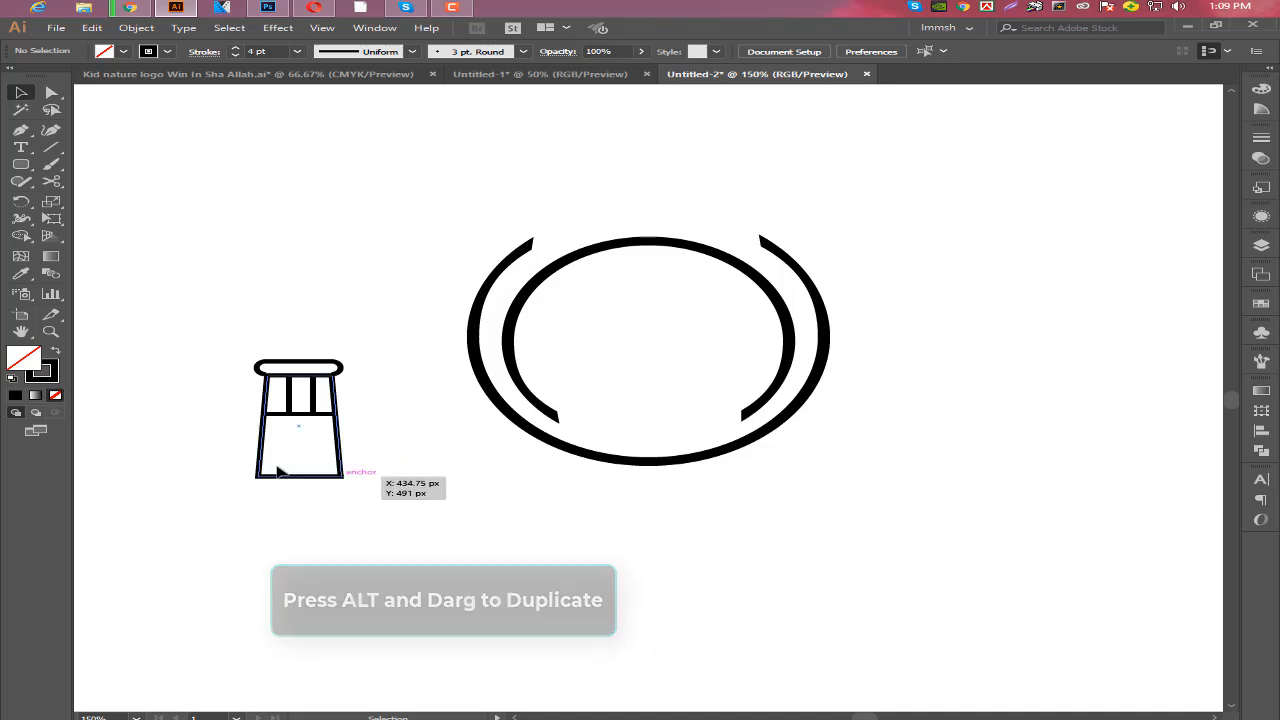
# - Draw a small upright rectangle above the tower and round its two top corners into an arch
pyautogui.moveTo(20, 164); pyautogui.dragTo(82, 163)
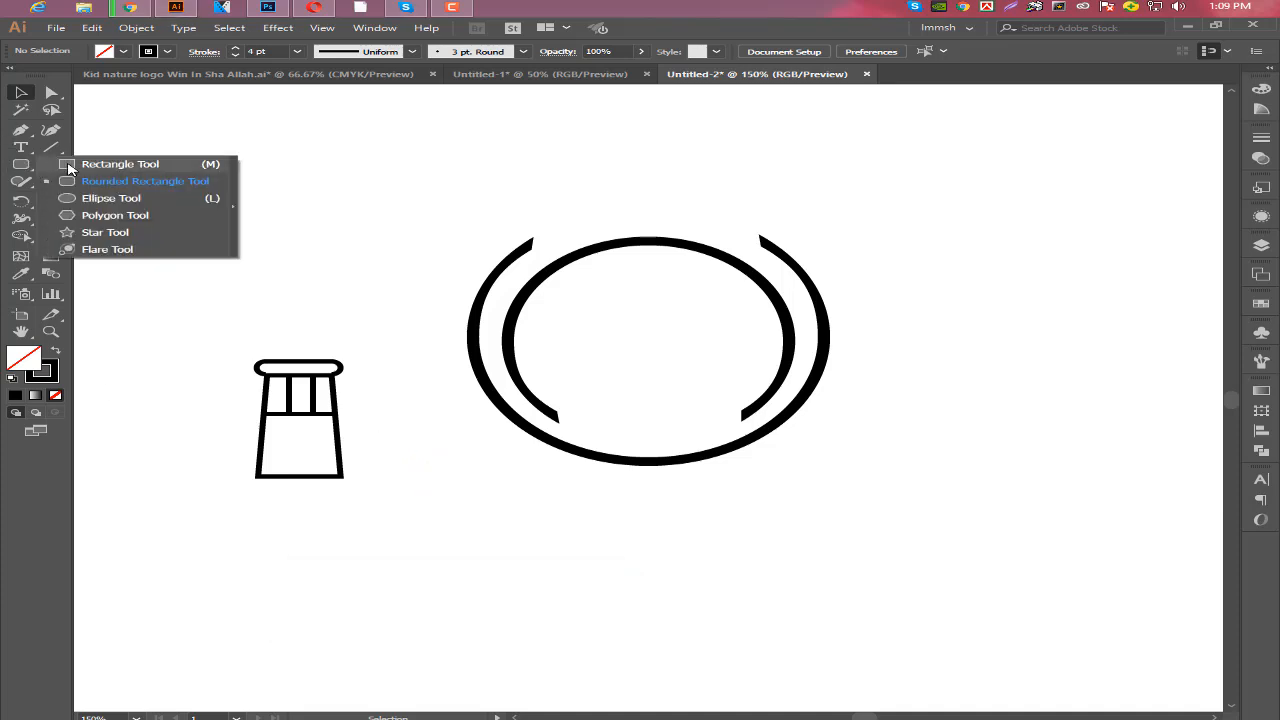
pyautogui.moveTo(214, 195); pyautogui.dragTo(239, 241)
pyautogui.click(51, 92)
pyautogui.click(175, 167)
pyautogui.moveTo(196, 183); pyautogui.dragTo(229, 252)
pyautogui.click(22, 92)
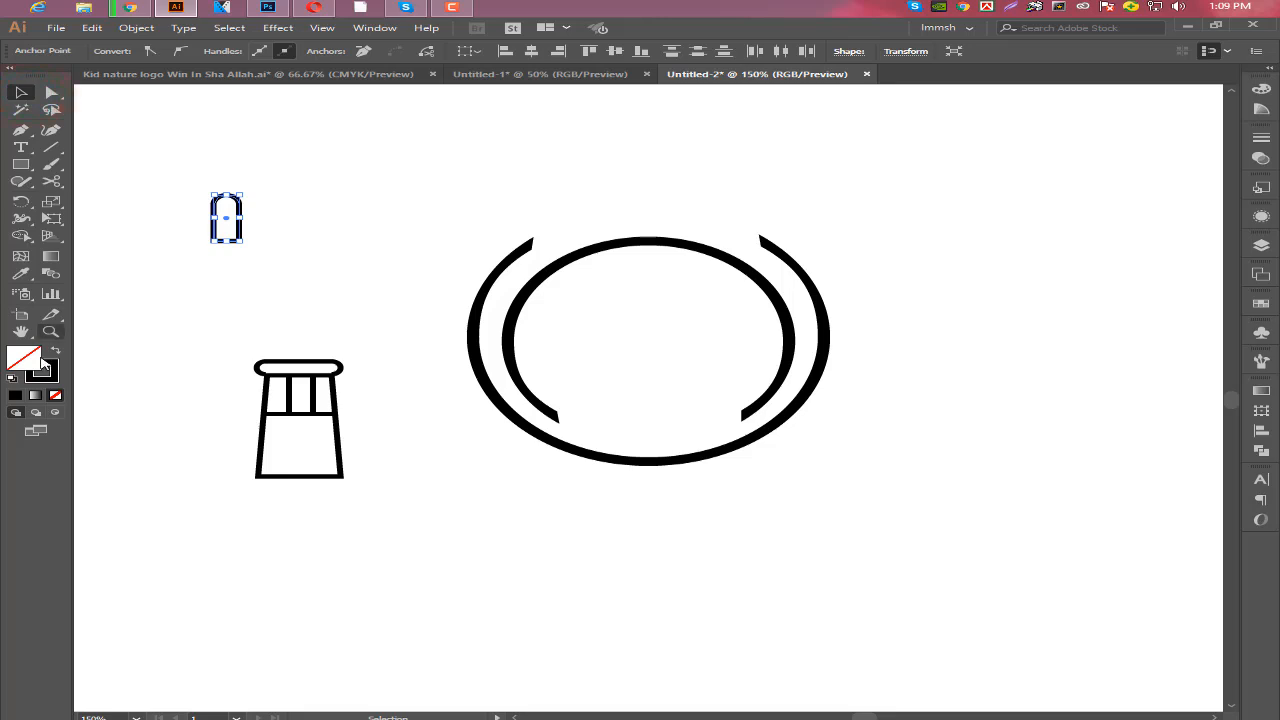
# - Make the arch solid black without a stroke and place it as a shortened door inside the trapezoid's lower section
pyautogui.click(55, 351)
pyautogui.click(157, 266)
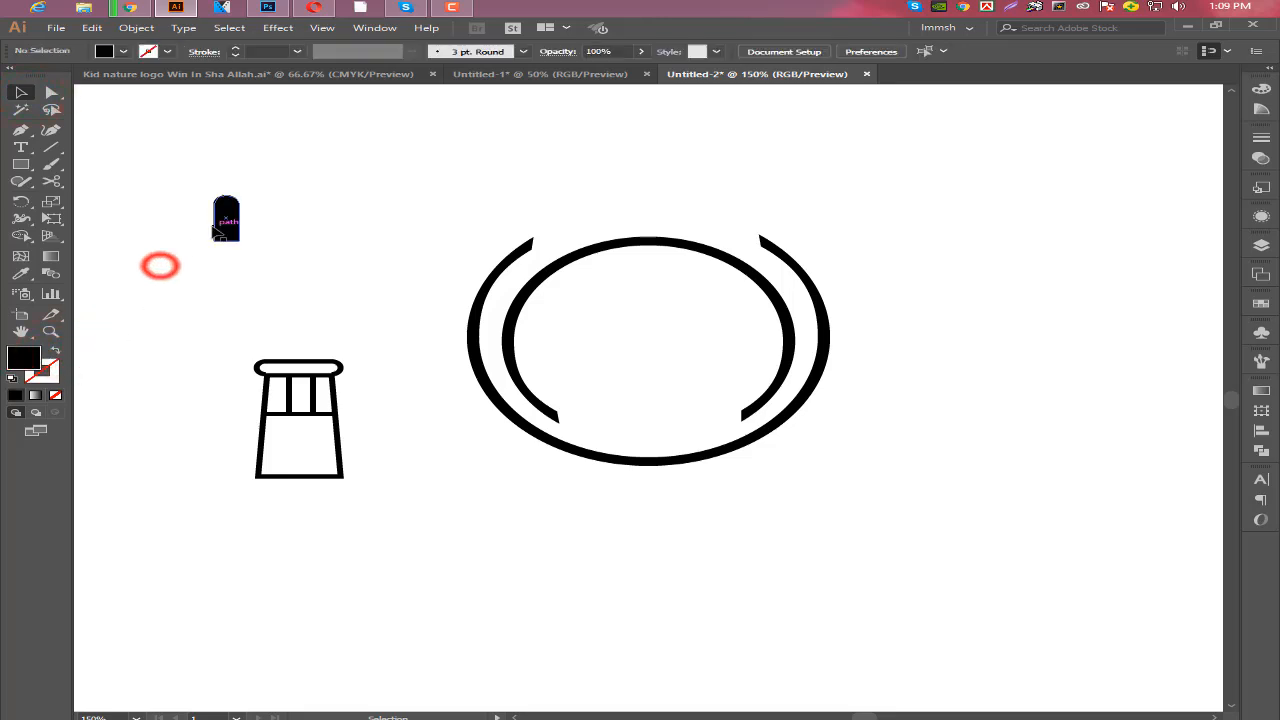
pyautogui.moveTo(221, 231)
pyautogui.mouseDown()
pyautogui.moveTo(287, 459)
pyautogui.moveTo(312, 424)
pyautogui.moveTo(325, 435)
pyautogui.moveTo(315, 452)
pyautogui.mouseUp()
pyautogui.click(201, 474)
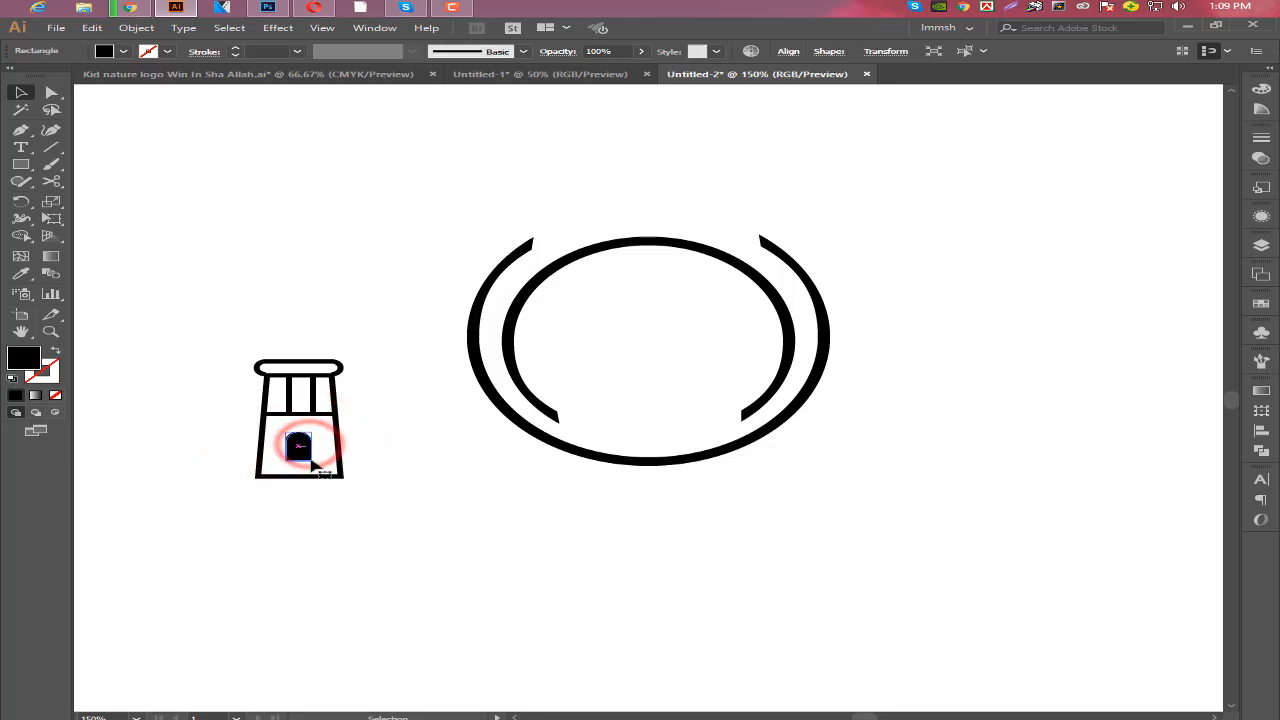
pyautogui.click(331, 540)
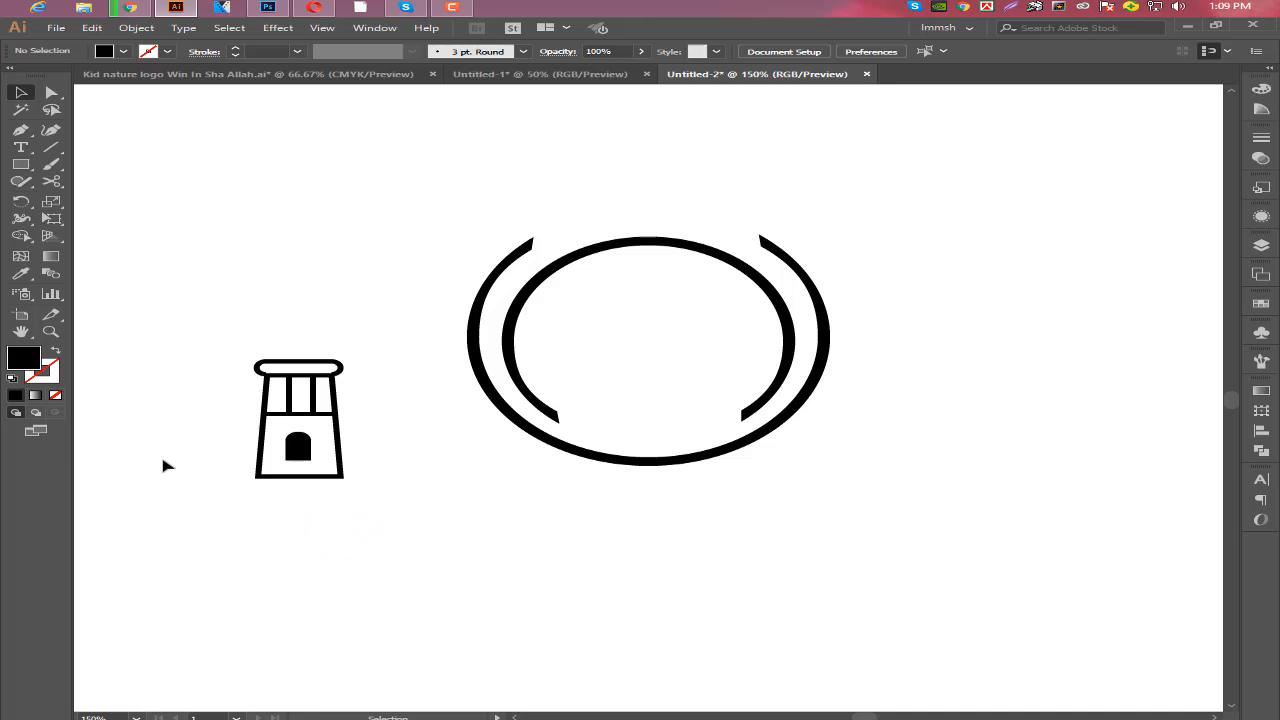
# - Draw a vertical line about 27 px tall with the Pen tool up from the cap's left part, with a black stroke and no fill
pyautogui.click(21, 130)
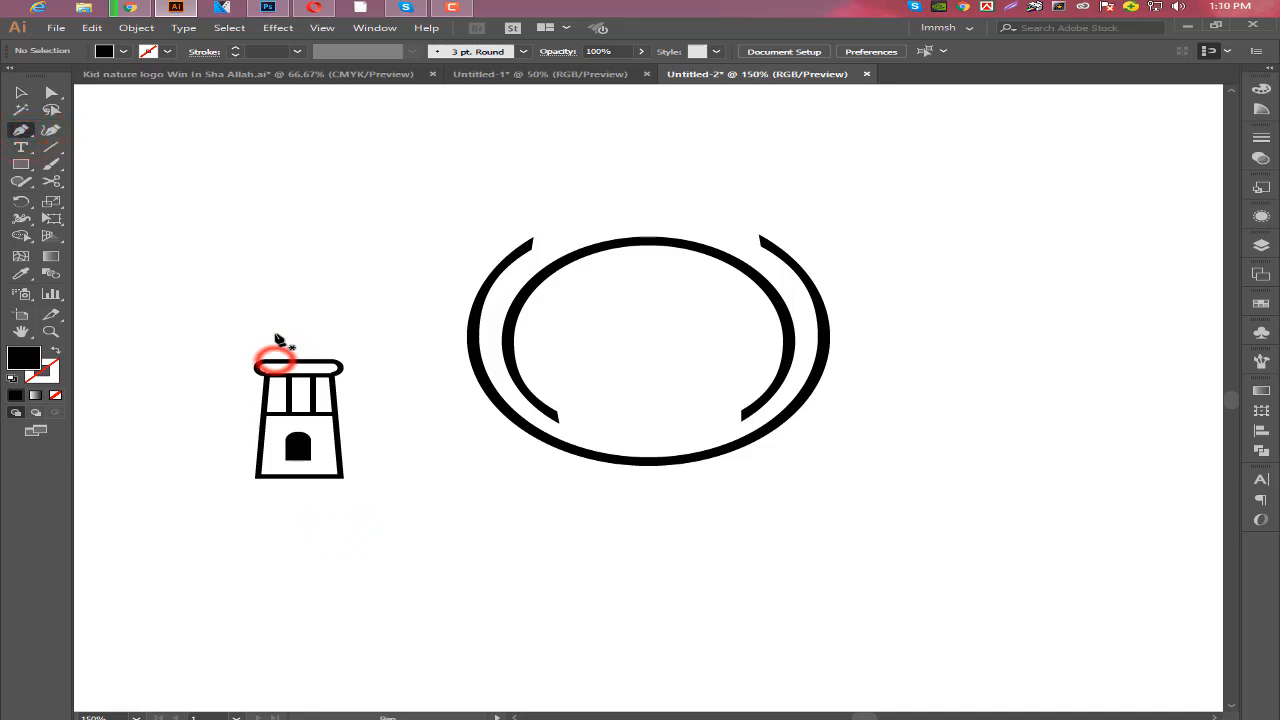
pyautogui.click(274, 361)
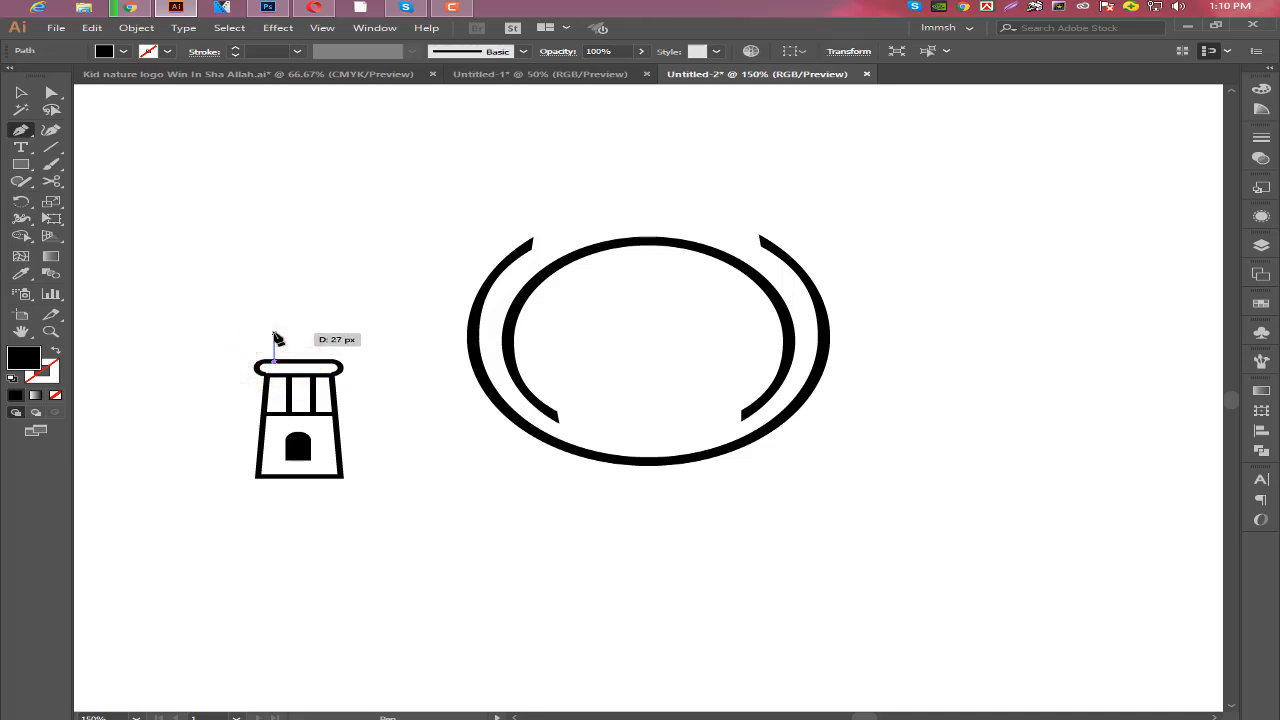
pyautogui.click(273, 332)
pyautogui.click(55, 349)
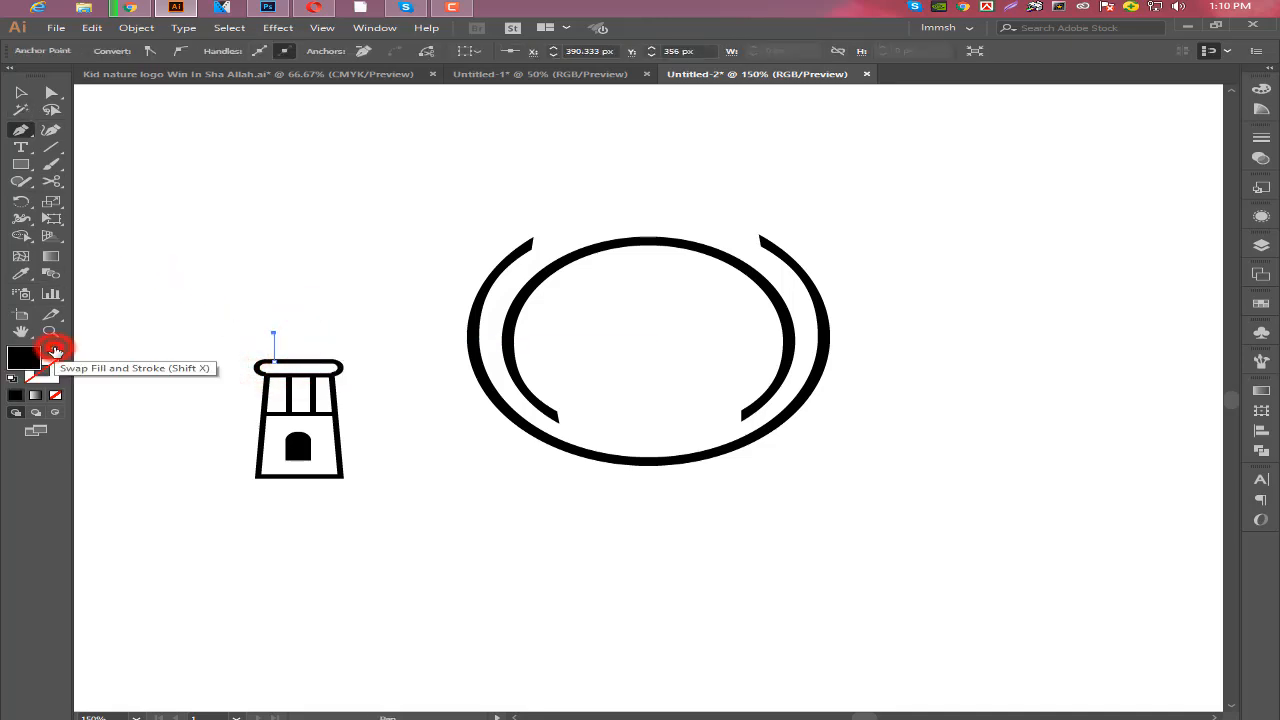
pyautogui.click(21, 92)
pyautogui.click(166, 409)
# - Set the new vertical line's stroke weight to 4 pt, matching the trapezoid outline
pyautogui.click(262, 440)
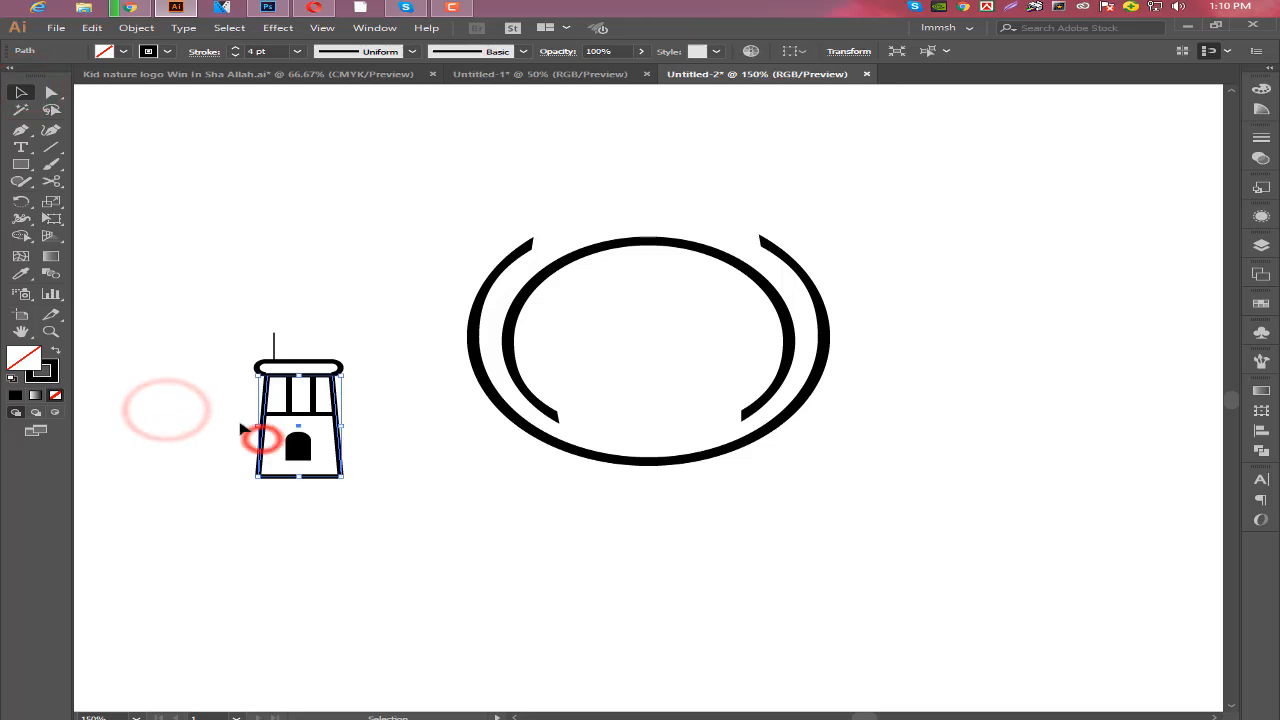
pyautogui.click(273, 347)
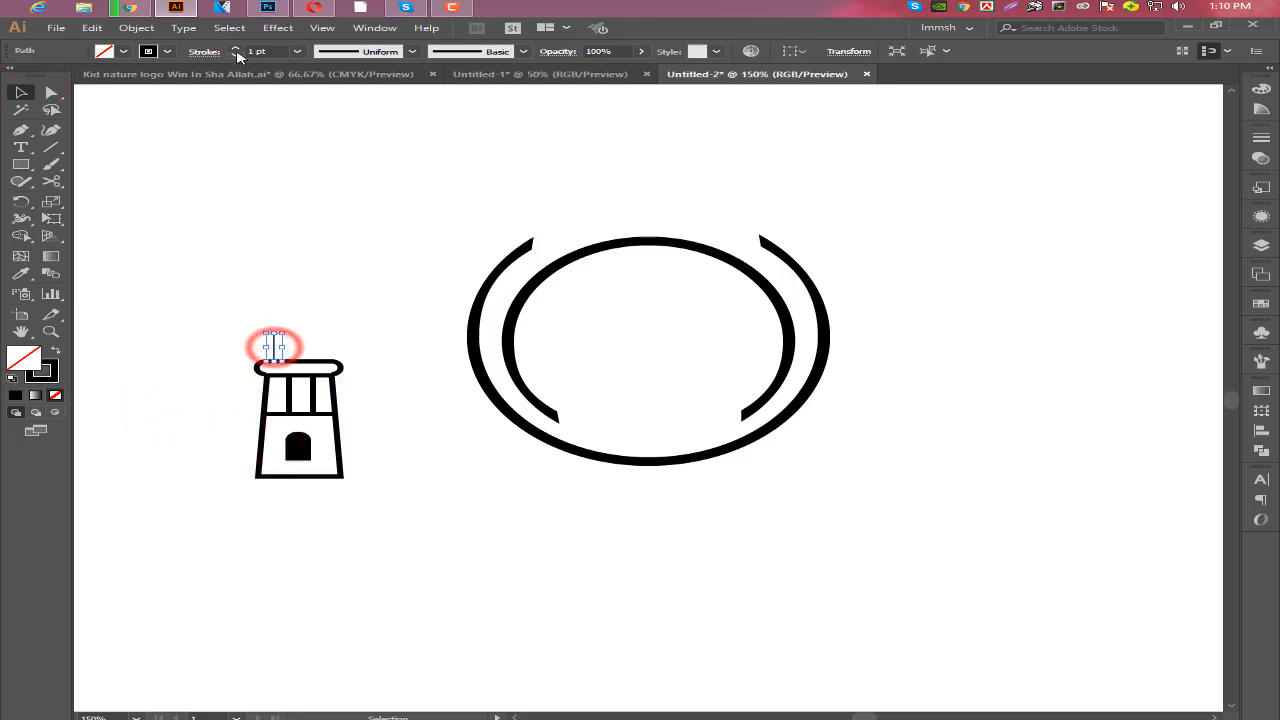
pyautogui.click(234, 48)
pyautogui.click(234, 48)
pyautogui.click(262, 181)
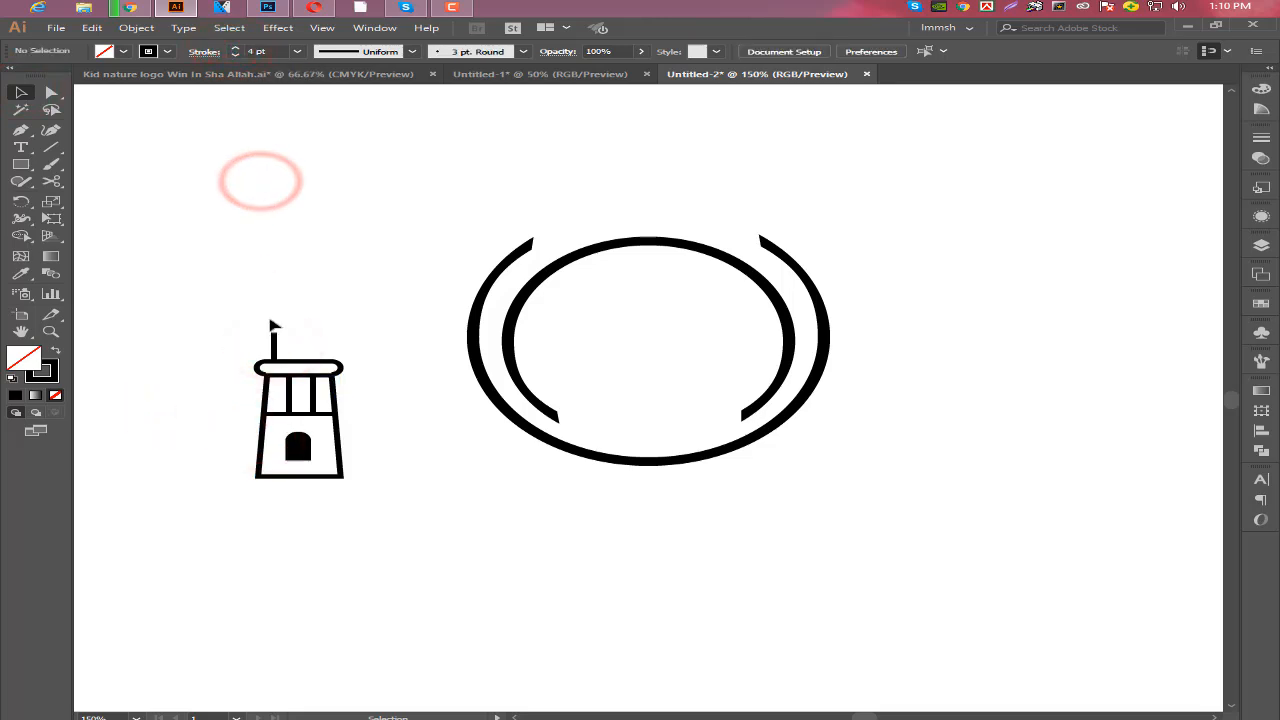
# - Duplicate the vertical line onto the cap's right part and draw a horizontal Pen line across the tops of both lines
pyautogui.moveTo(274, 347); pyautogui.dragTo(322, 348)
pyautogui.click(341, 326)
pyautogui.click(322, 345)
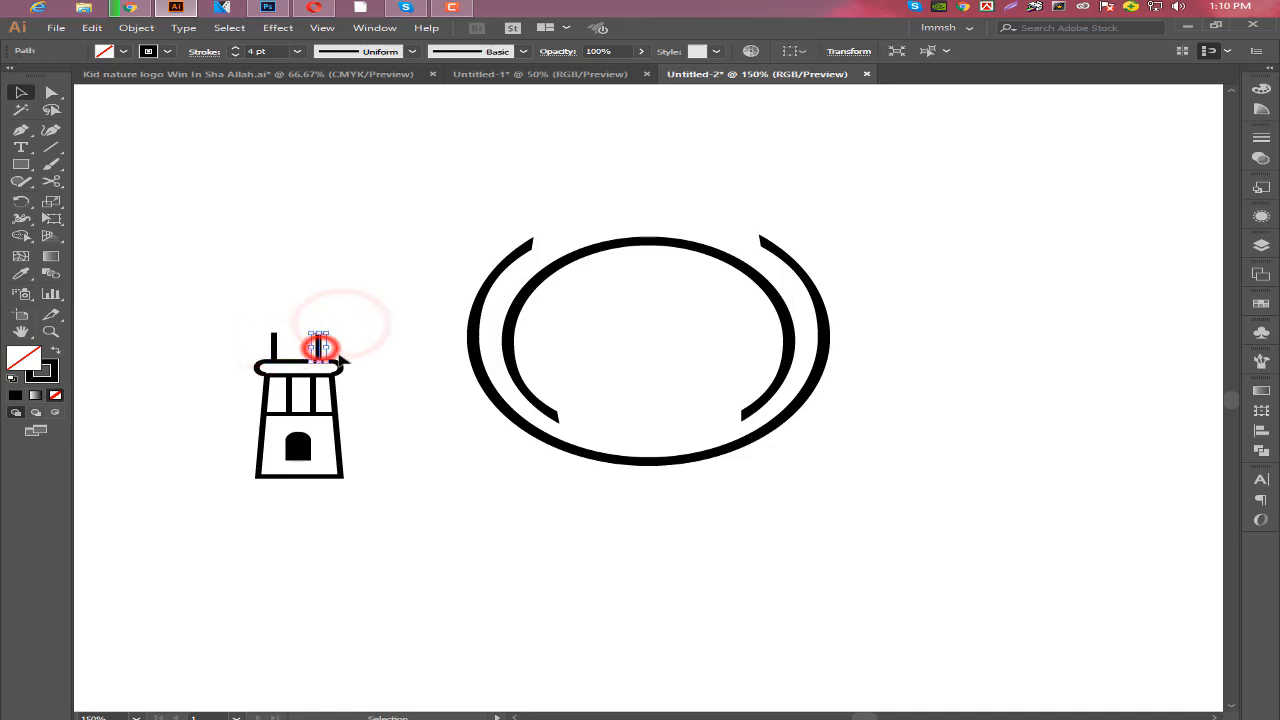
pyautogui.click(352, 325)
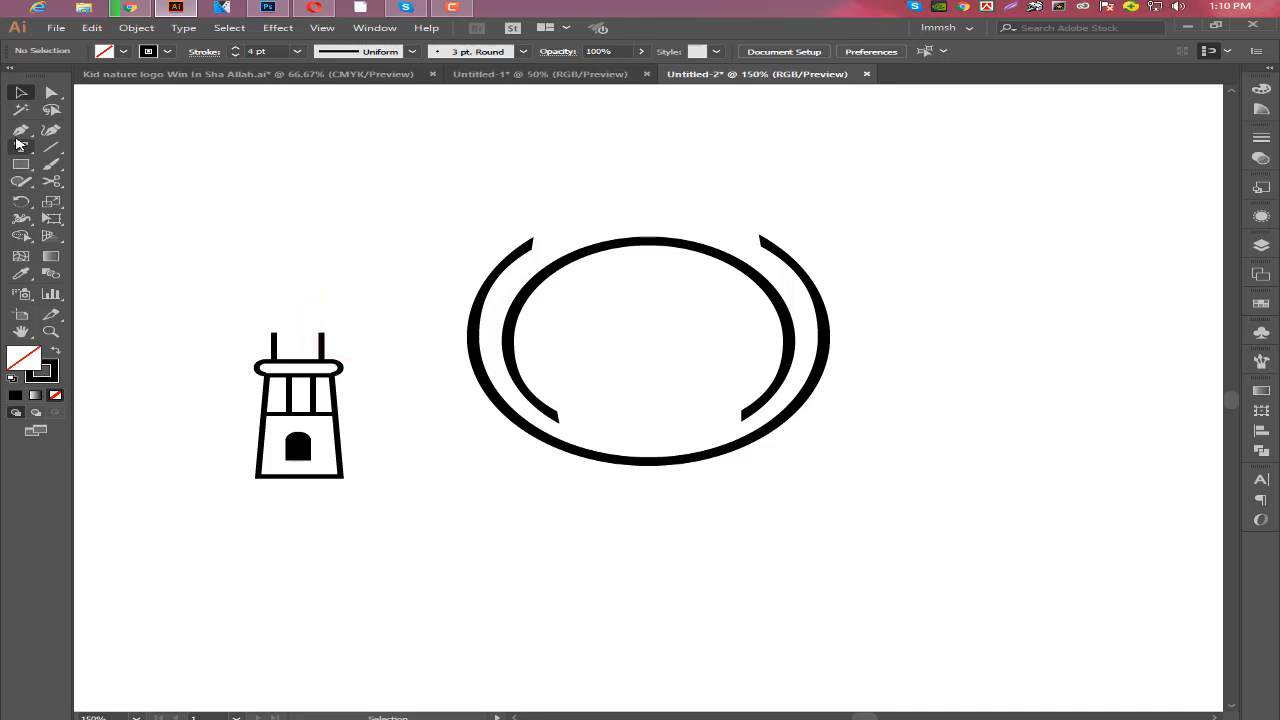
pyautogui.click(257, 332)
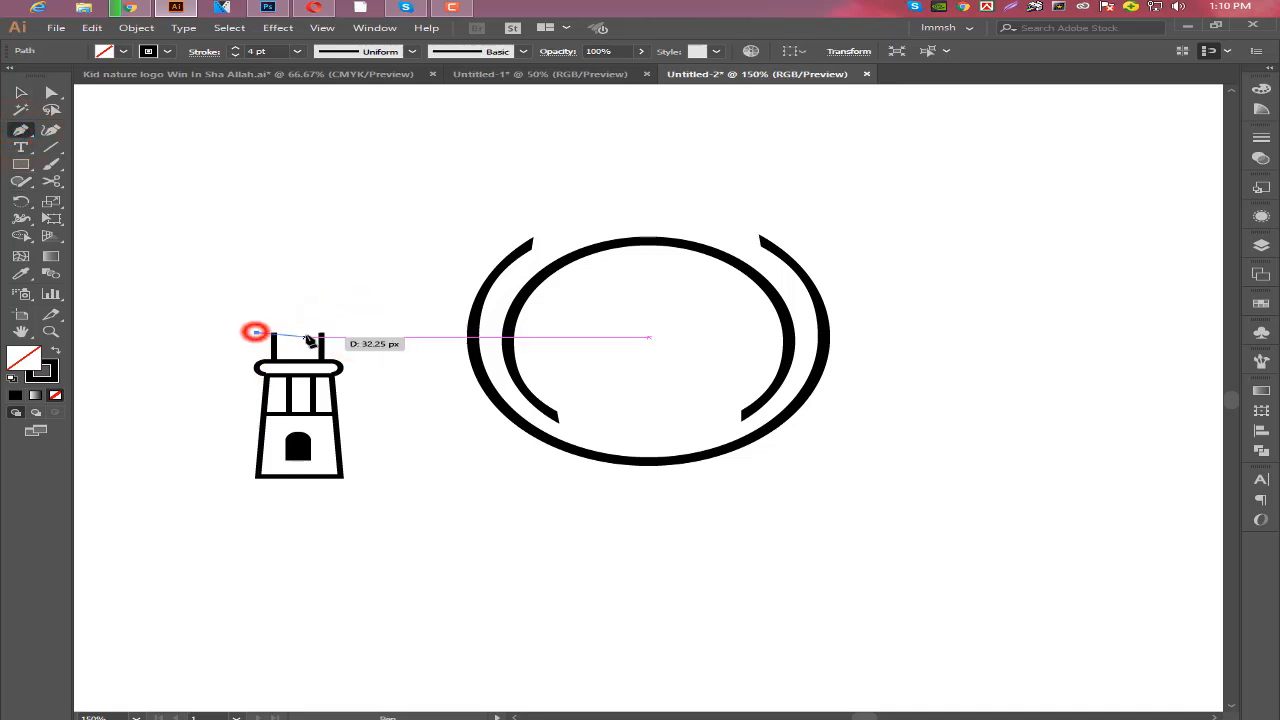
pyautogui.click(334, 332)
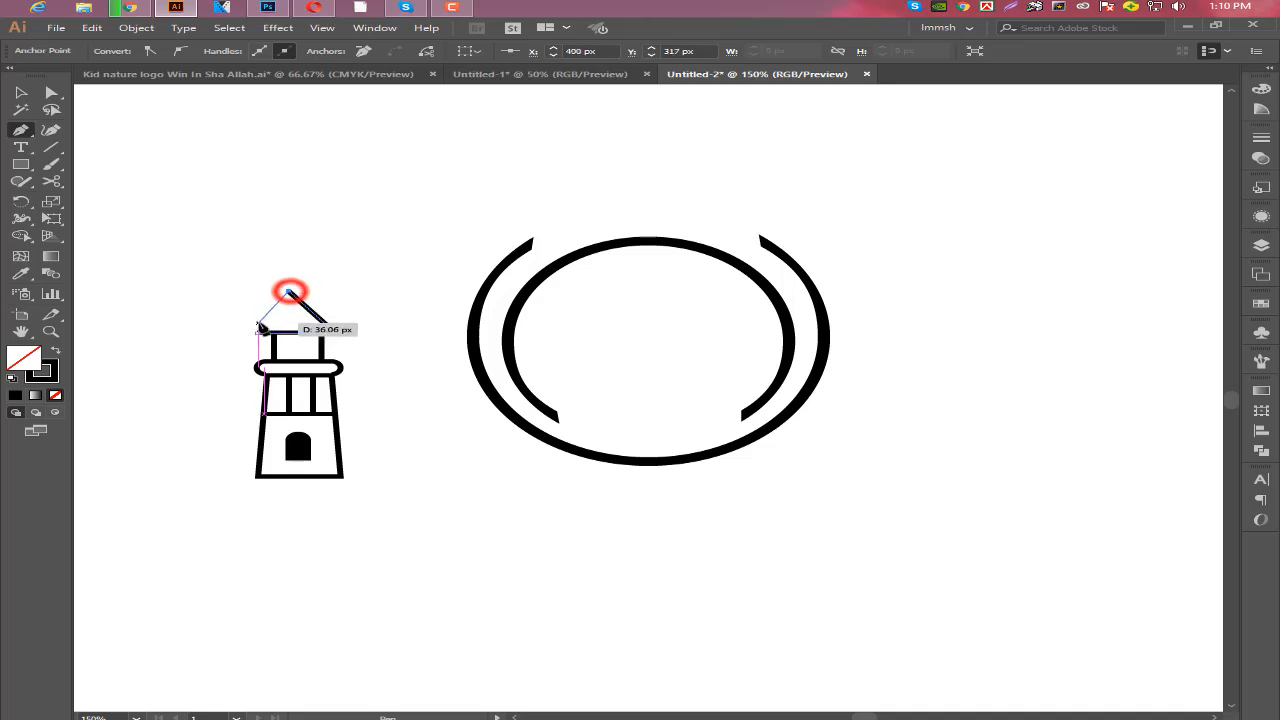
pyautogui.click(257, 332)
pyautogui.press('v')
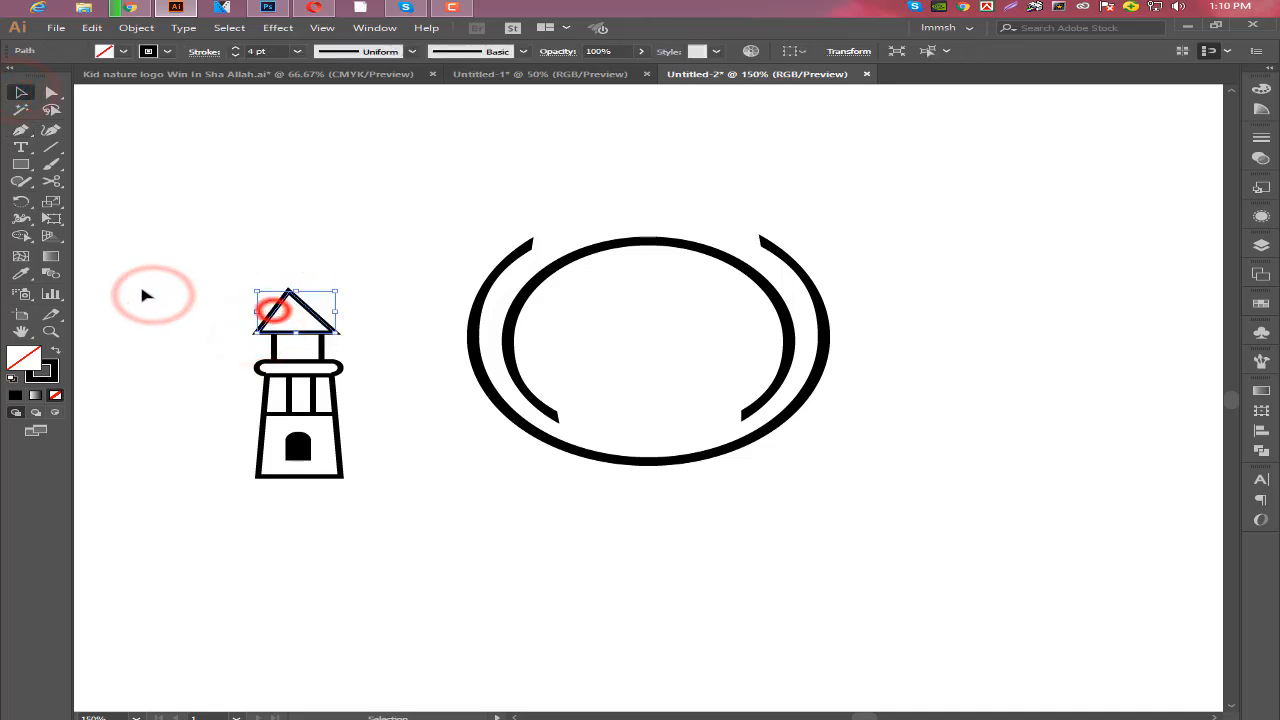
pyautogui.click(273, 311)
pyautogui.press('Delete')
pyautogui.click(143, 292)
# - Draw a low triangular roof with a centered apex over the horizontal line with the Pen tool, and round its corners
pyautogui.click(21, 130)
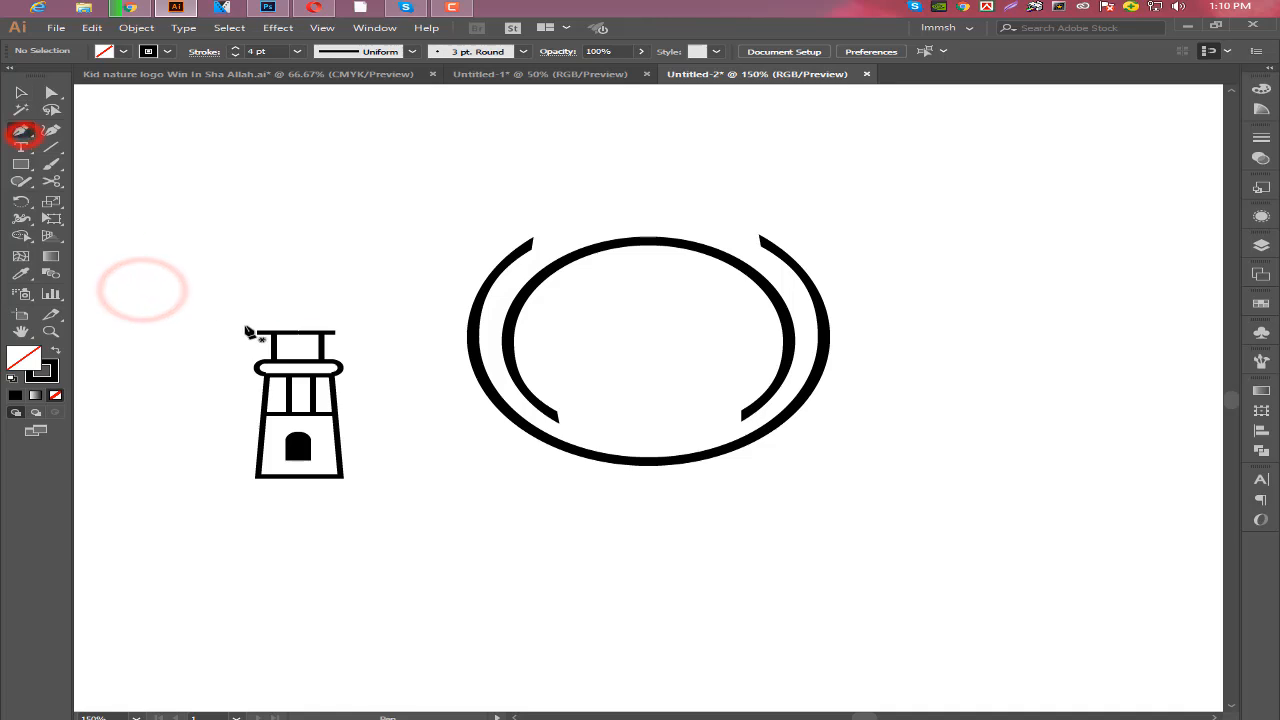
pyautogui.click(257, 332)
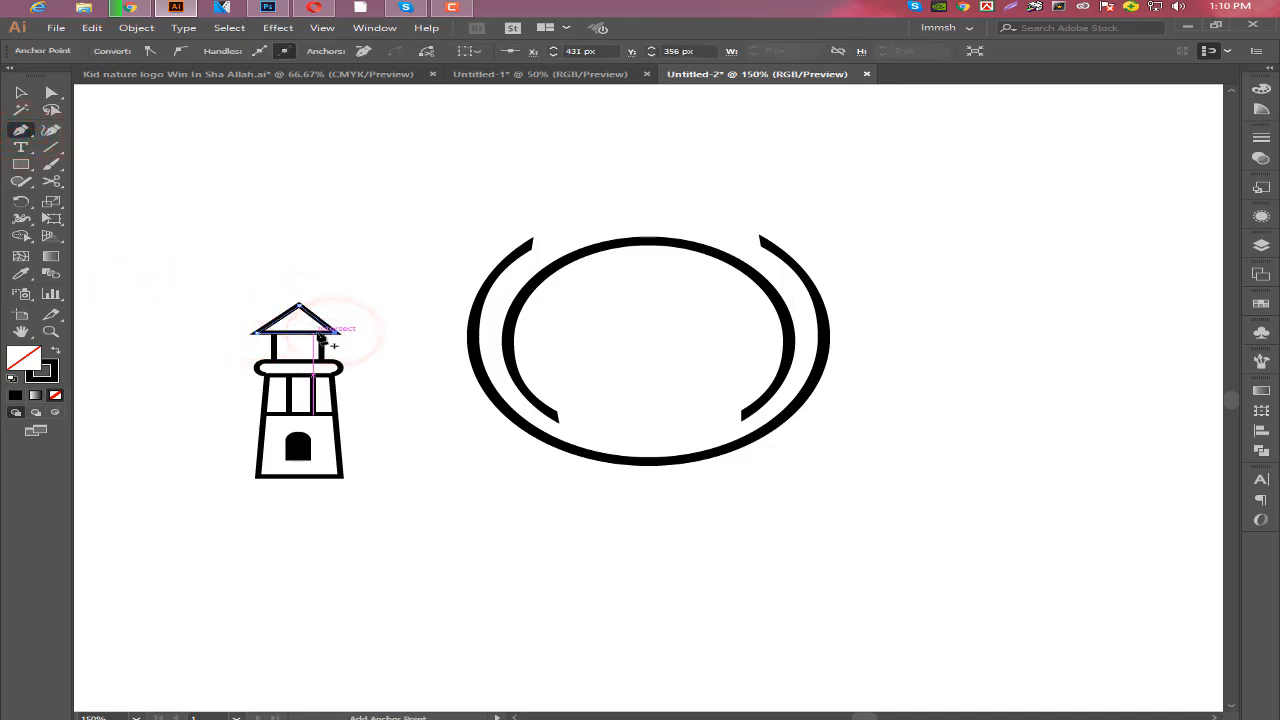
pyautogui.click(49, 91)
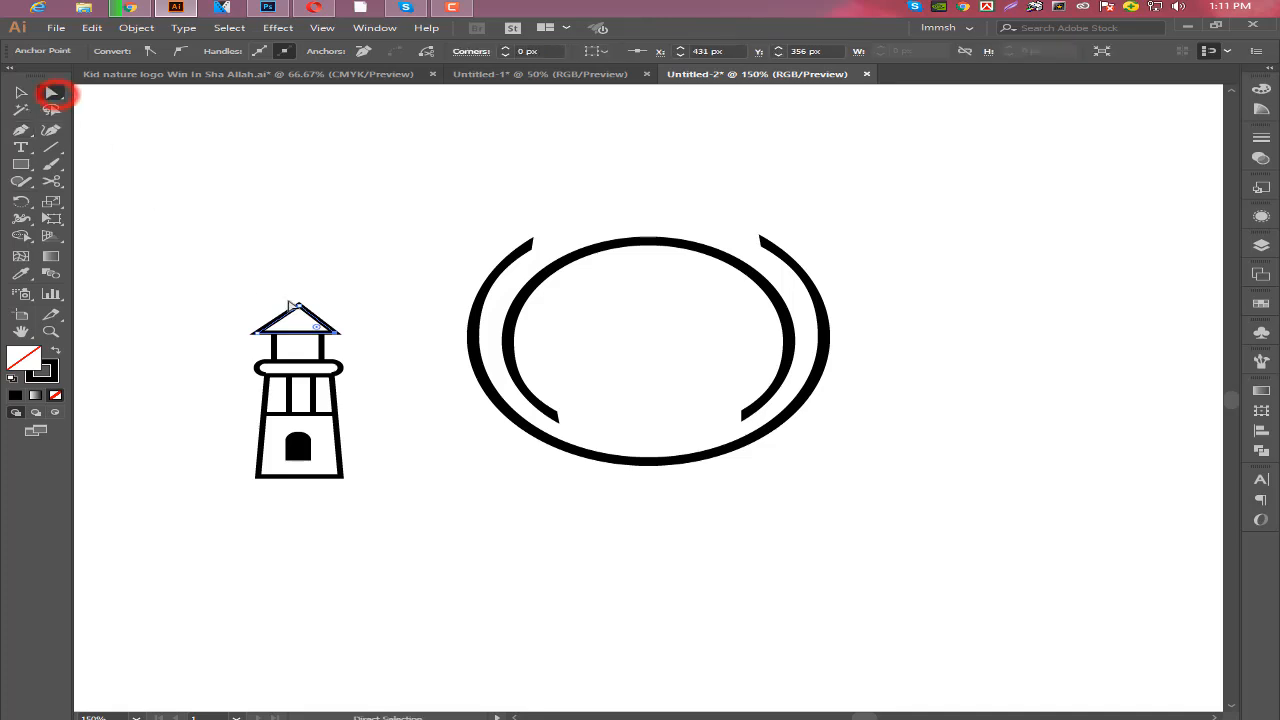
pyautogui.click(257, 277)
pyautogui.click(284, 313)
pyautogui.click(299, 309)
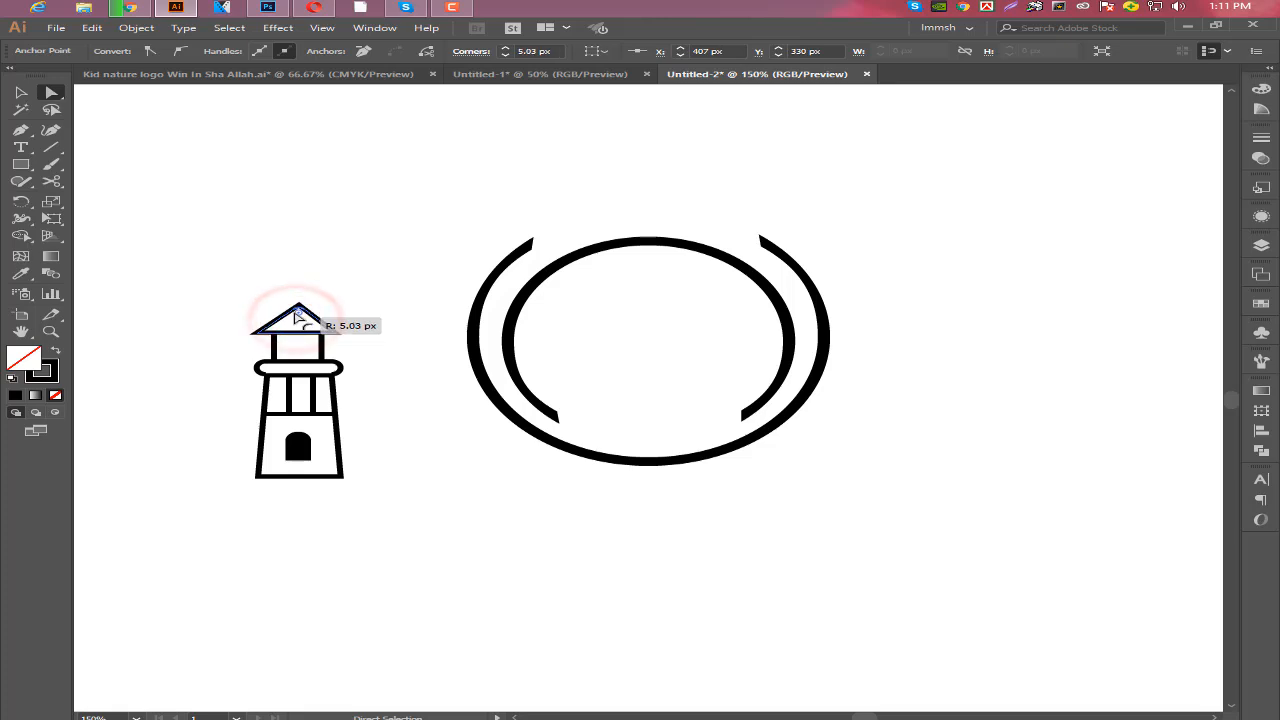
pyautogui.click(168, 277)
pyautogui.moveTo(295, 313)
pyautogui.mouseDown()
pyautogui.moveTo(247, 337)
pyautogui.moveTo(341, 340)
pyautogui.moveTo(316, 325)
pyautogui.mouseUp()
pyautogui.click(214, 343)
pyautogui.click(337, 332)
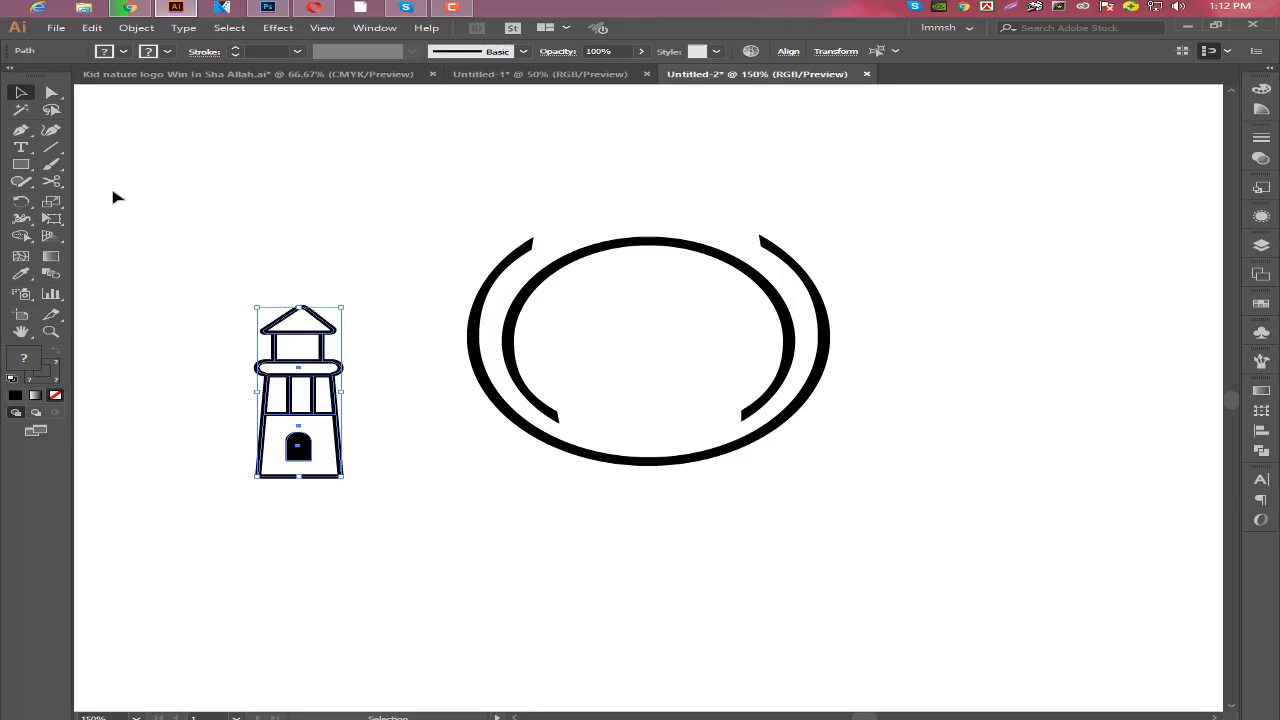
# - Expand all the lighthouse parts into filled shapes and unite them with the Pathfinder
pyautogui.click(136, 27)
pyautogui.click(178, 180)
pyautogui.press('Return')
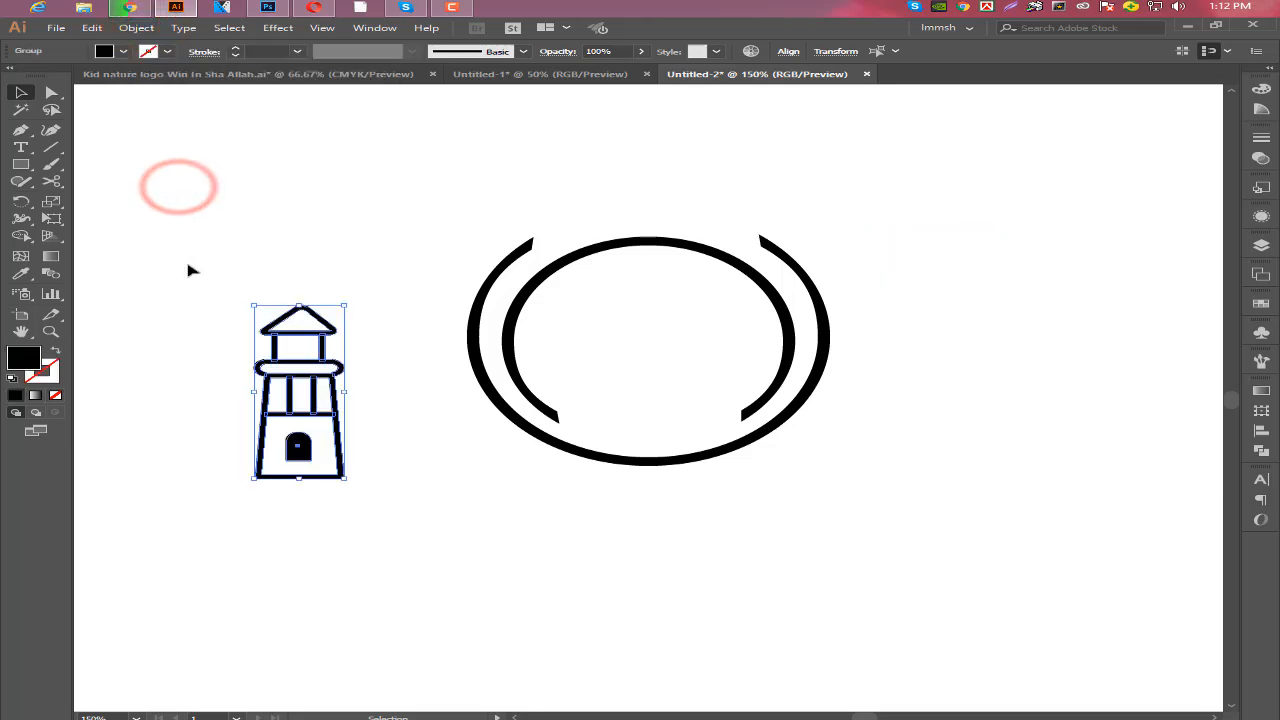
pyautogui.click(1259, 457)
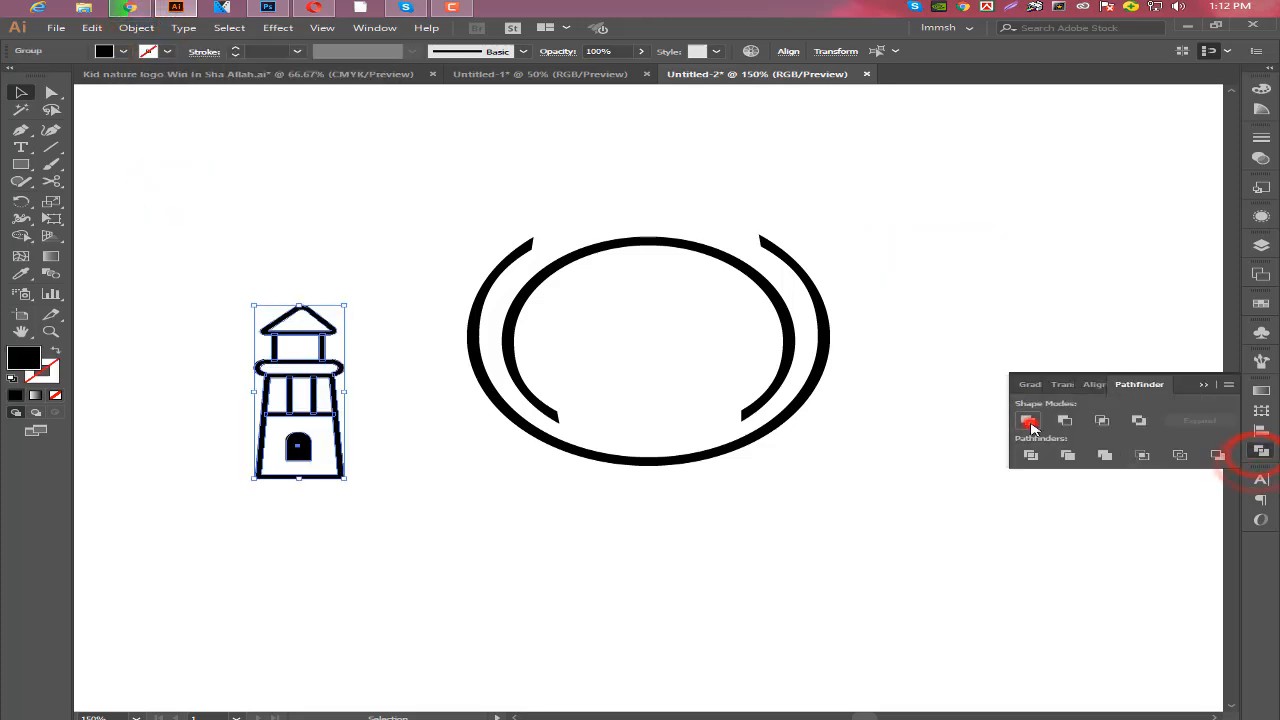
pyautogui.click(446, 509)
# - Move the whole lighthouse into the middle of the ellipses, with its base resting on the outer arc's bottom
pyautogui.scroll(1, 157, 500)
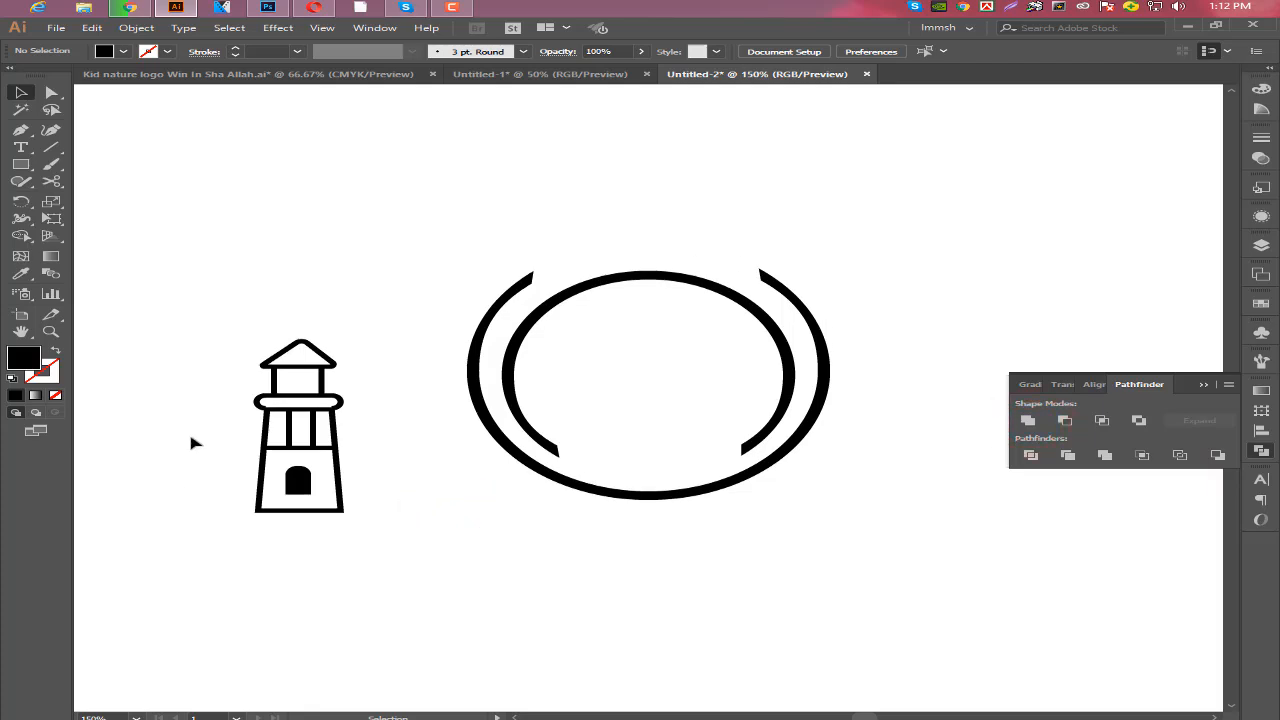
pyautogui.moveTo(223, 366); pyautogui.dragTo(391, 586)
pyautogui.press('a')
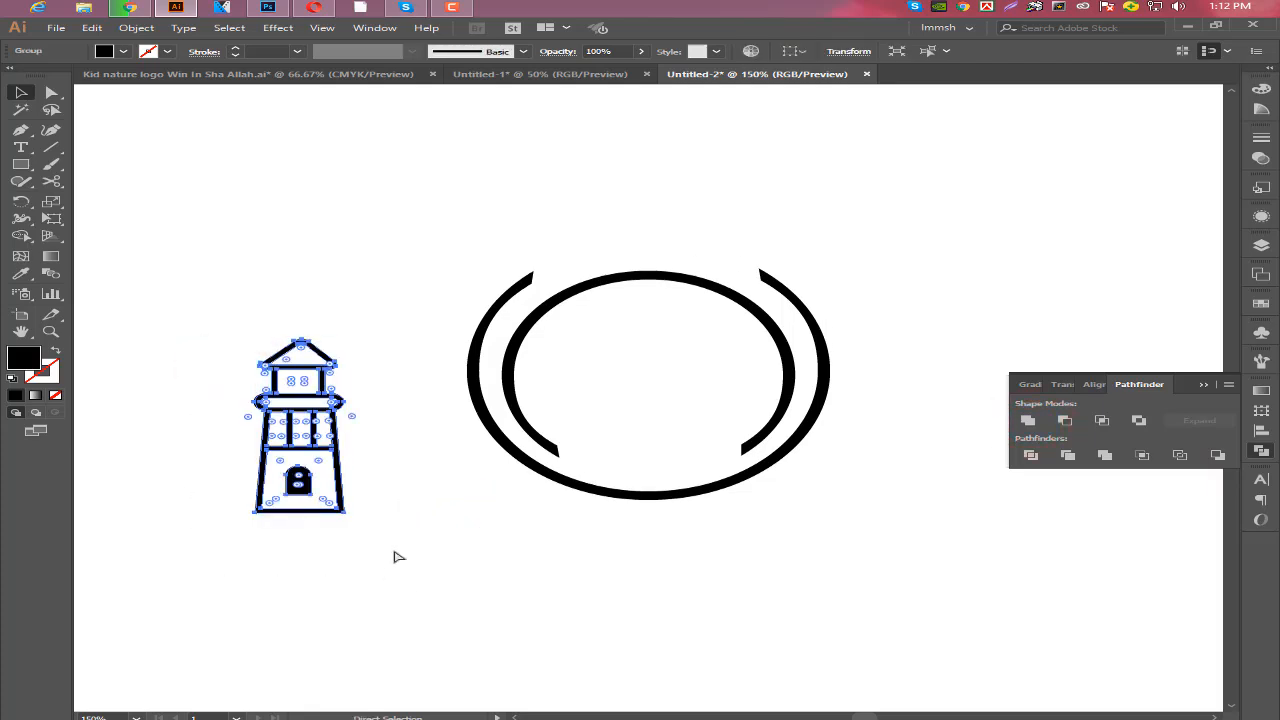
pyautogui.press('v')
pyautogui.moveTo(336, 409); pyautogui.dragTo(685, 402)
pyautogui.scroll(-1, 731, 560)
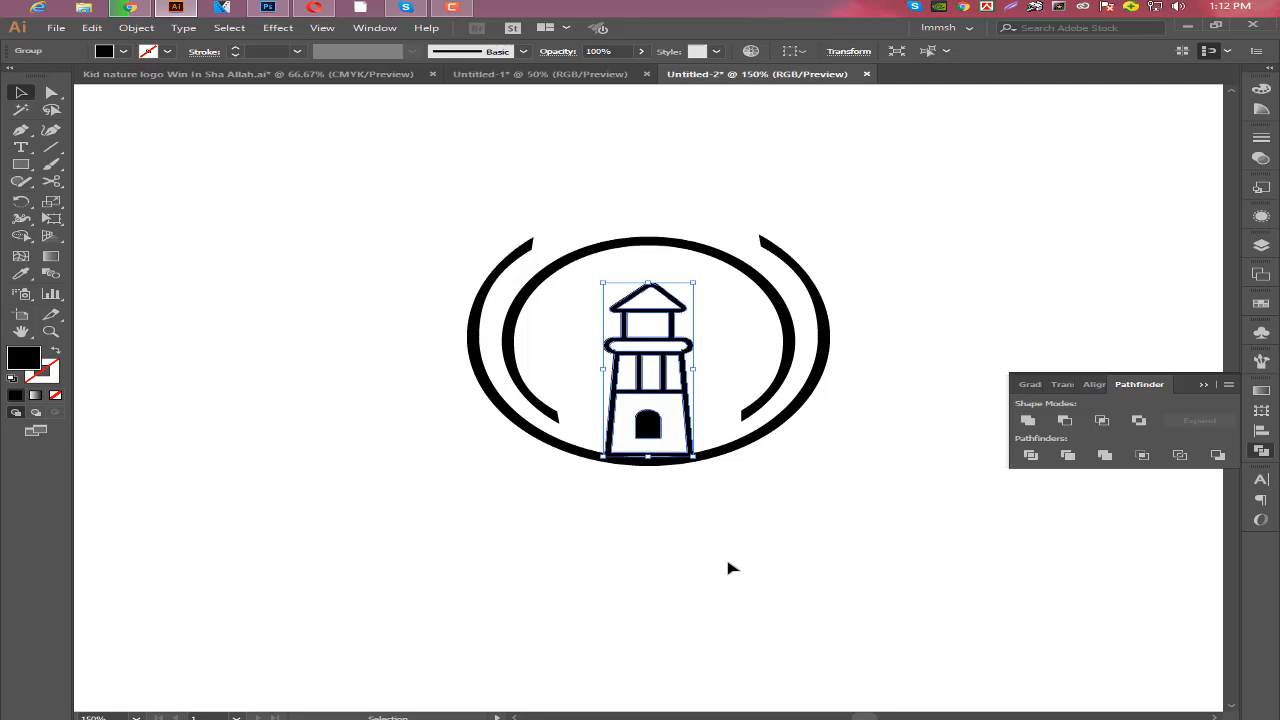
pyautogui.click(729, 566)
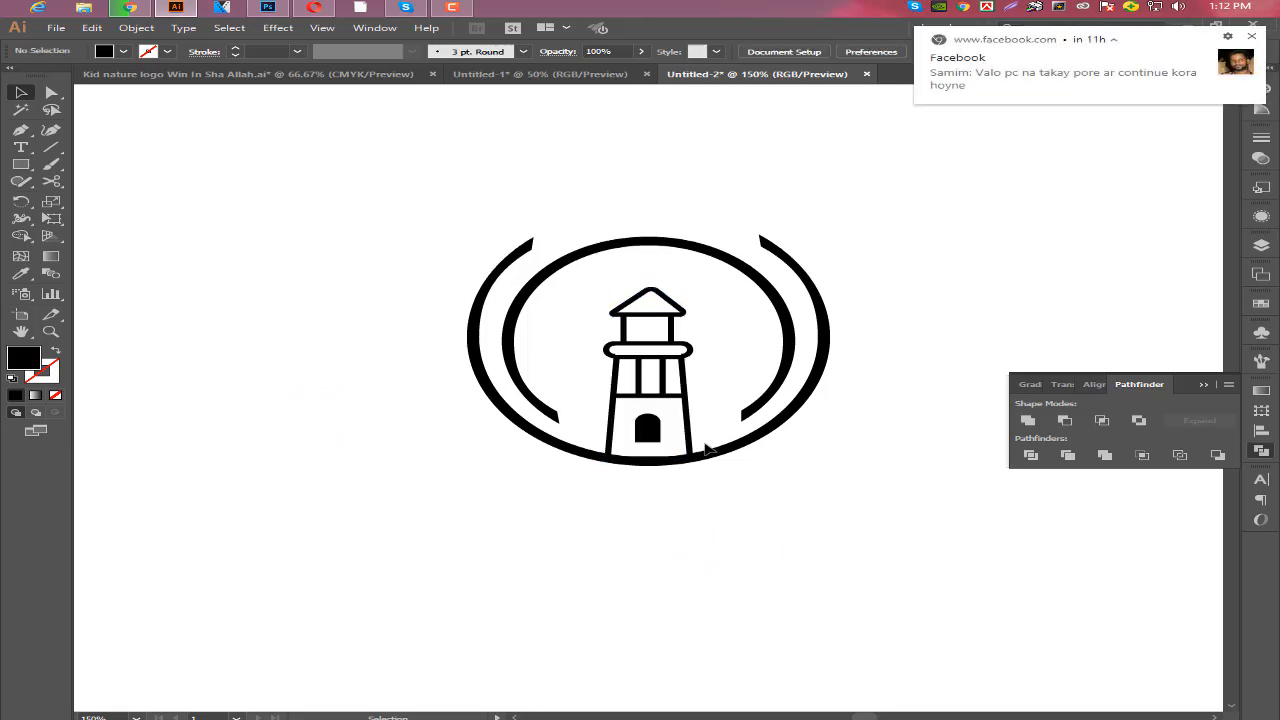
pyautogui.click(698, 408)
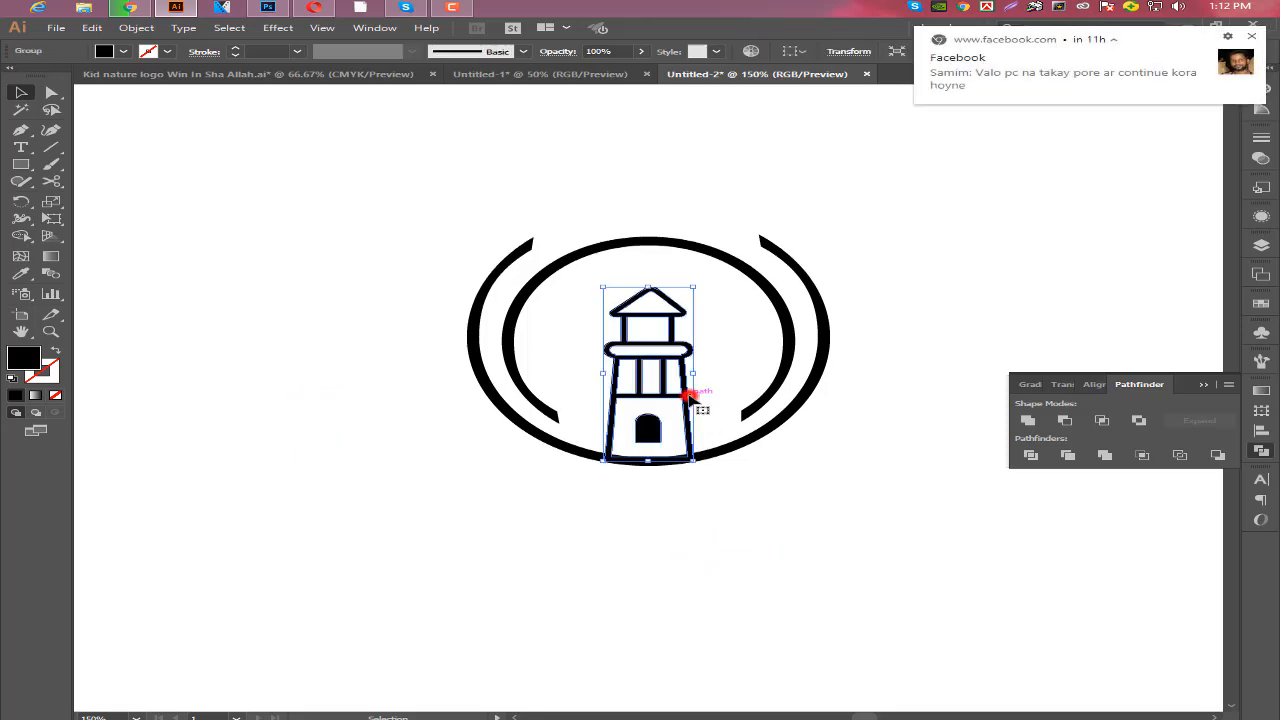
pyautogui.click(754, 508)
# - Scale the lighthouse down proportionally and nudge it down so its base sits on the outer arc again
pyautogui.hotkey('ctrl', '-')
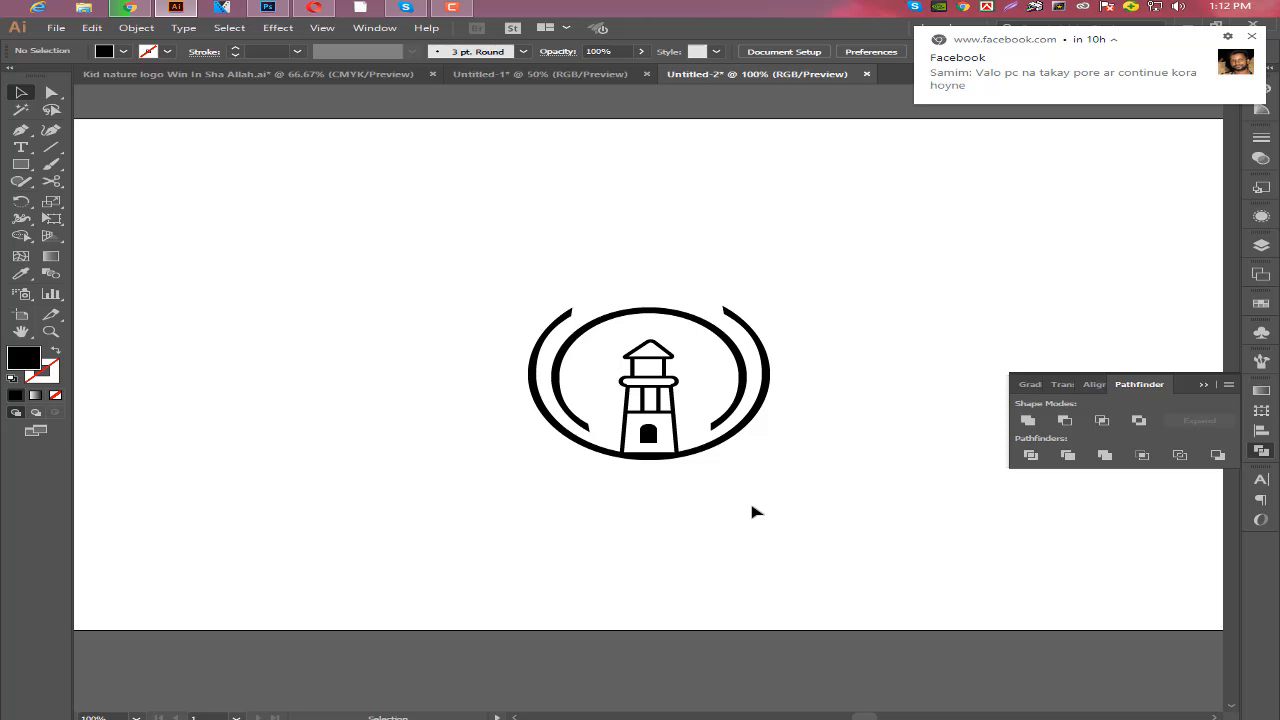
pyautogui.click(657, 394)
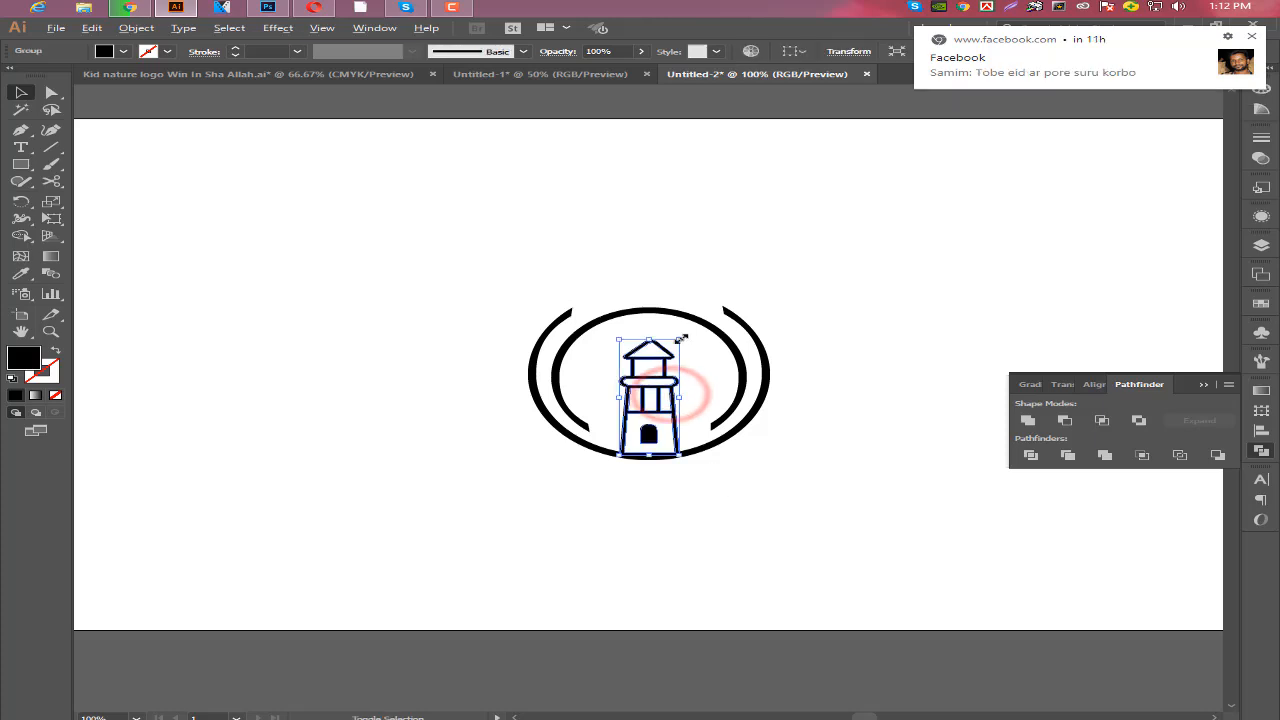
pyautogui.moveTo(680, 341); pyautogui.dragTo(670, 358)
pyautogui.hotkey('shift', 'Down')
pyautogui.hotkey('shift', 'Down')
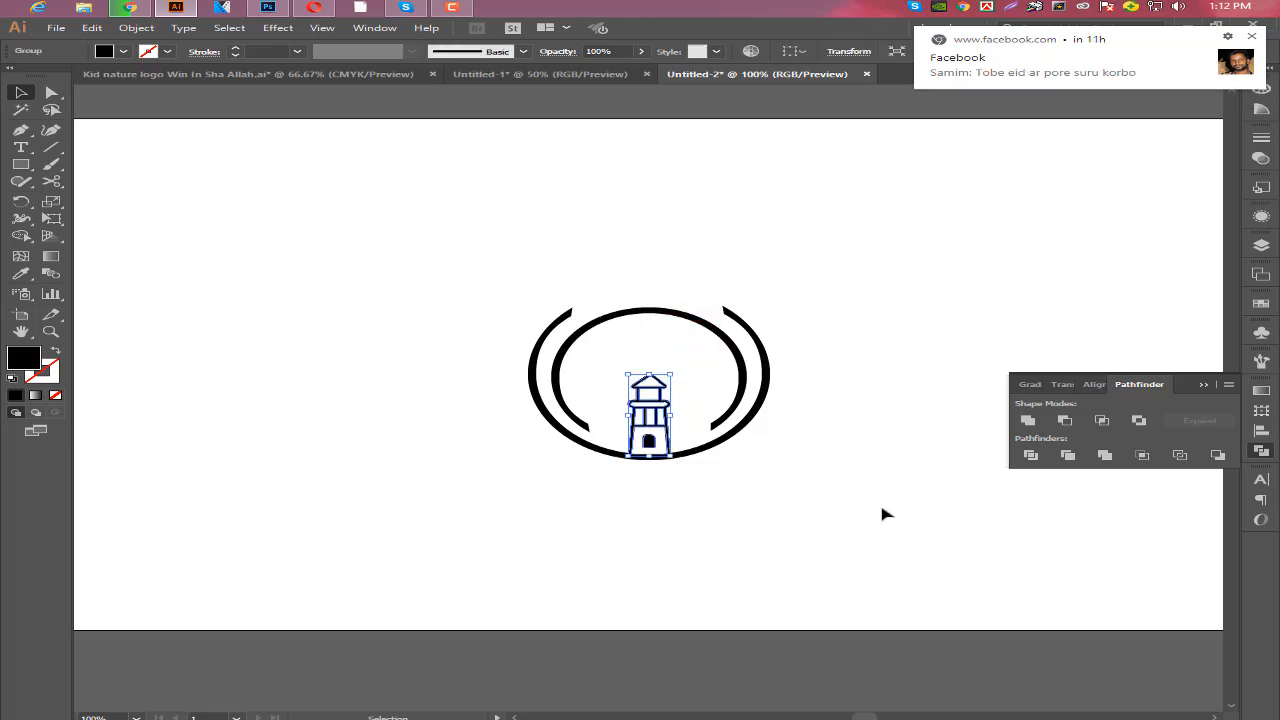
pyautogui.click(880, 512)
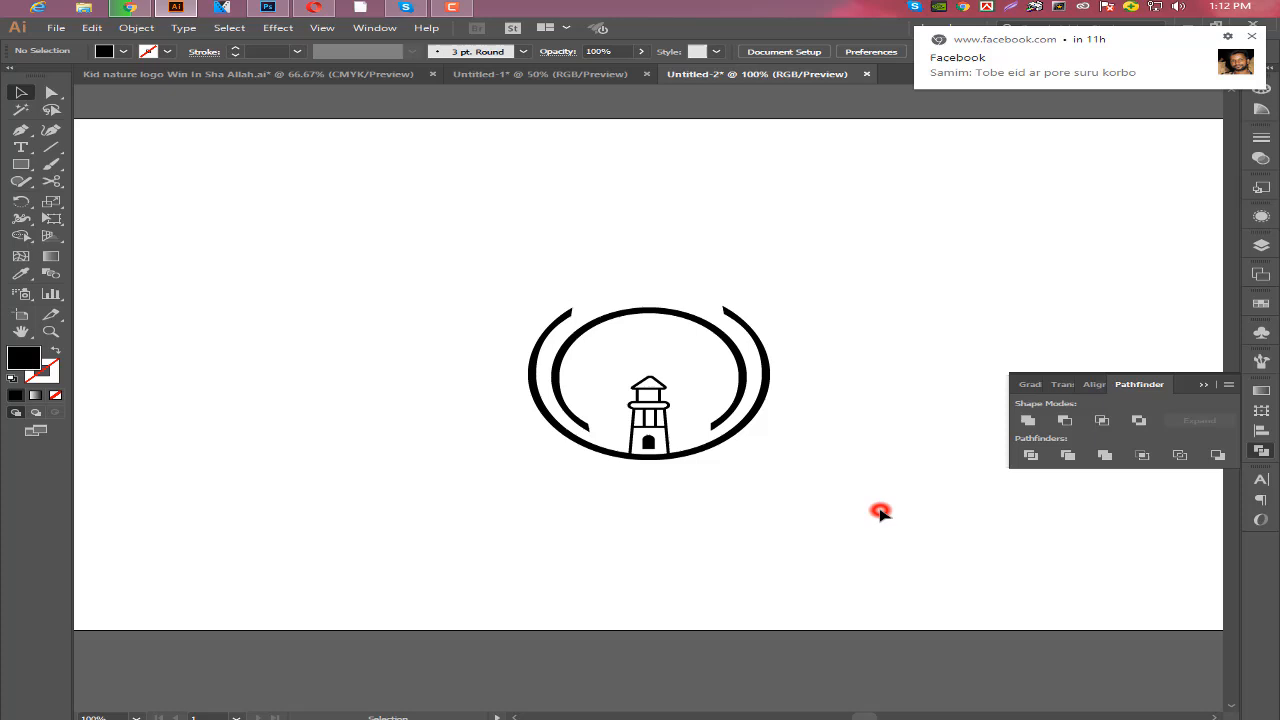
# - Enlarge the lighthouse slightly and shift it a little left to center it inside the ellipses
pyautogui.click(666, 410)
pyautogui.moveTo(670, 376); pyautogui.dragTo(683, 356)
pyautogui.click(740, 514)
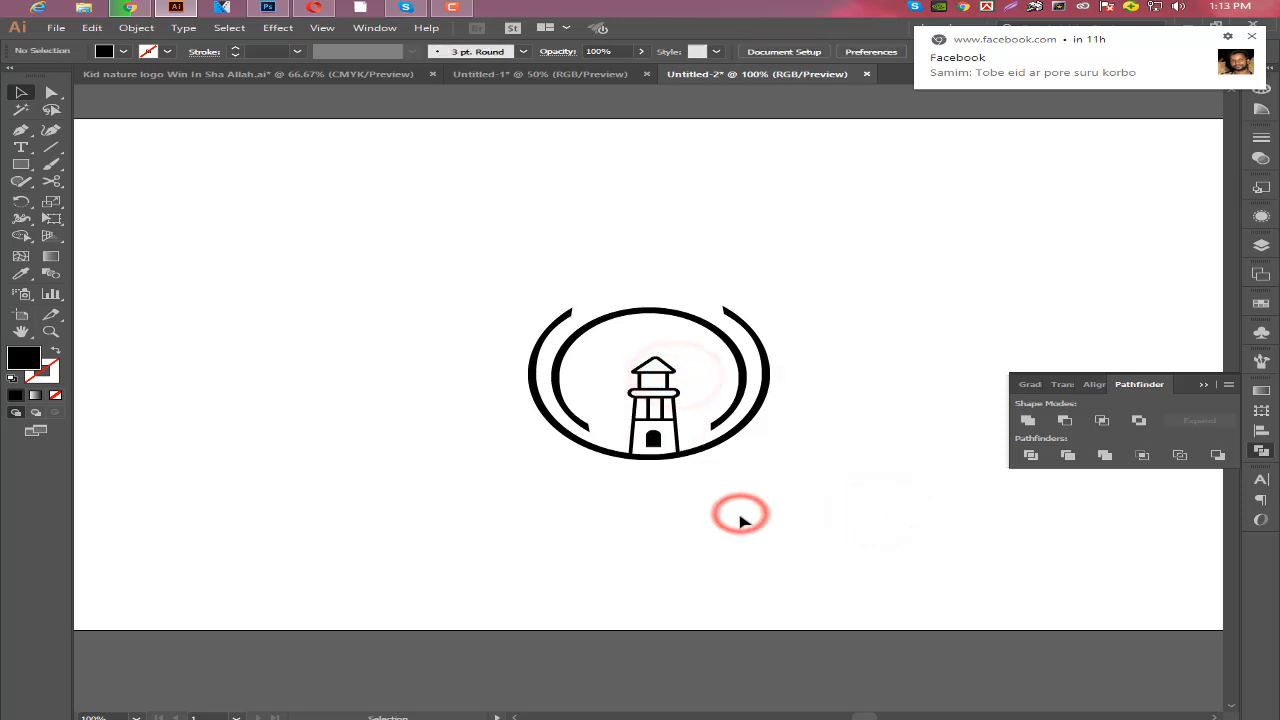
pyautogui.click(630, 432)
pyautogui.click(668, 563)
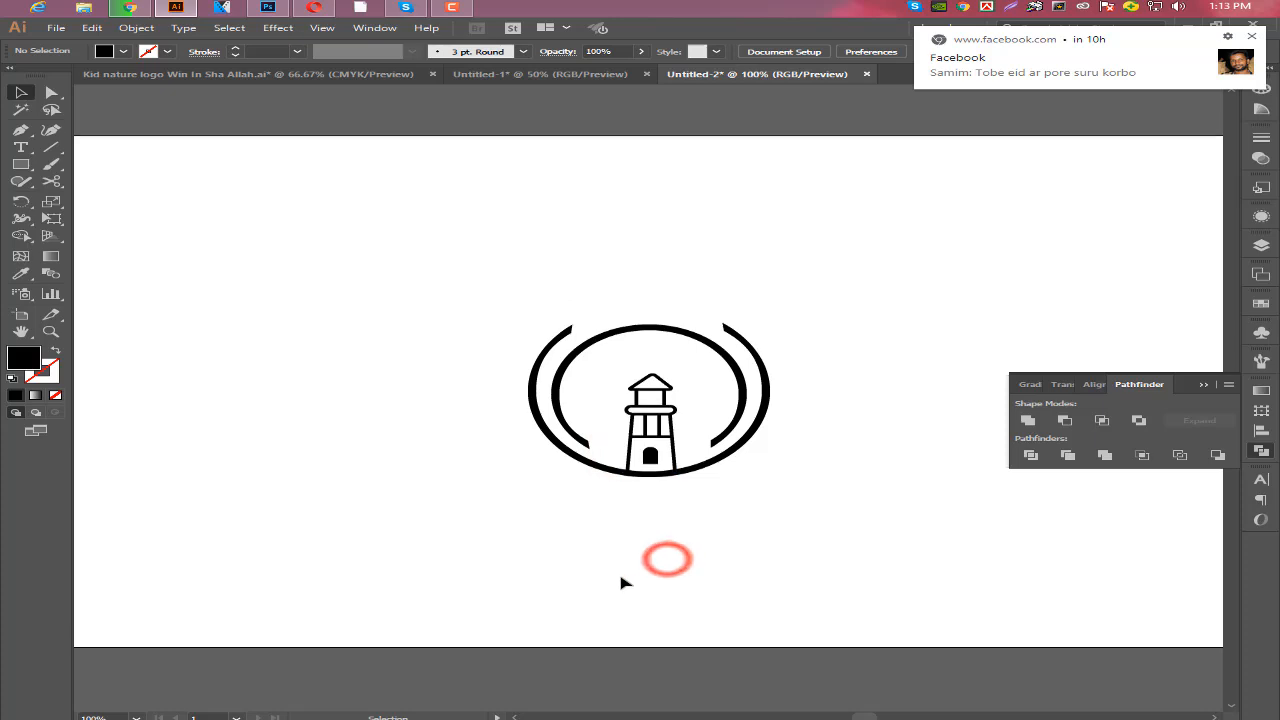
pyautogui.scroll(1, 621, 582)
pyautogui.hotkey('ctrl', '+')
pyautogui.scroll(1, 148, 280)
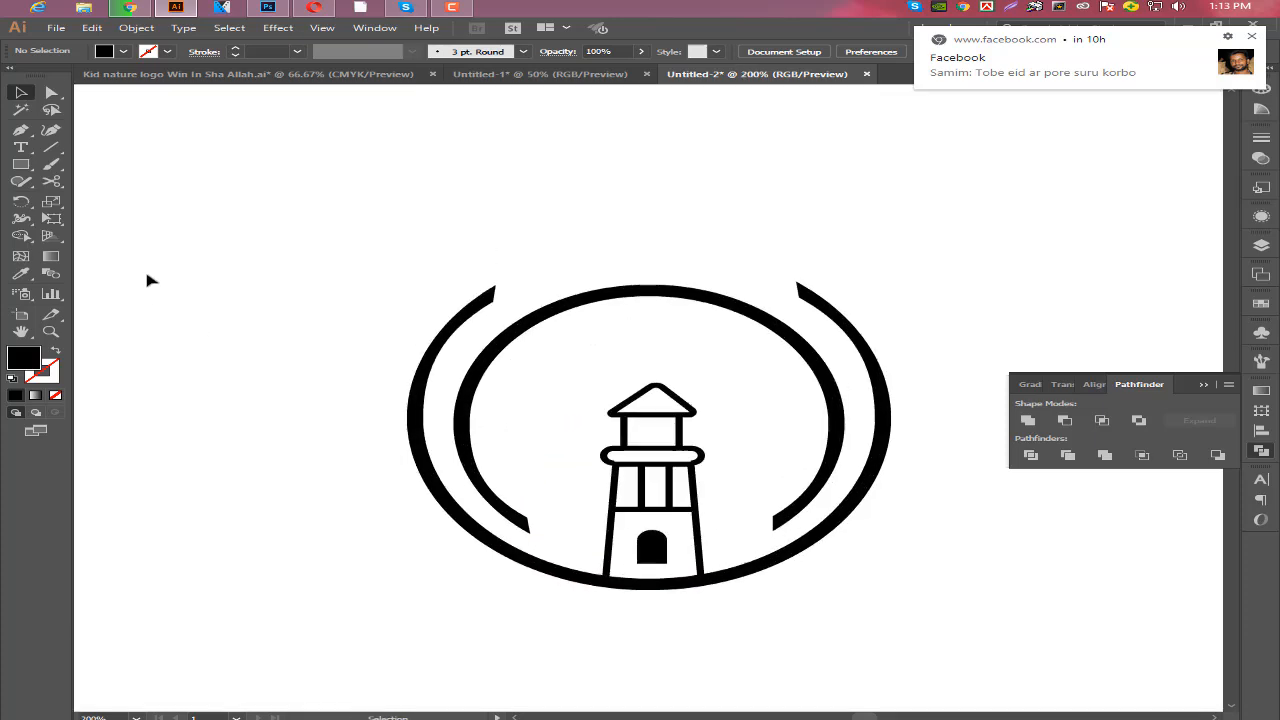
# - Draw a small L-shaped window line in the lantern room's lower-left corner with the Pen tool, without fill and with a 4 pt black stroke
pyautogui.click(624, 432)
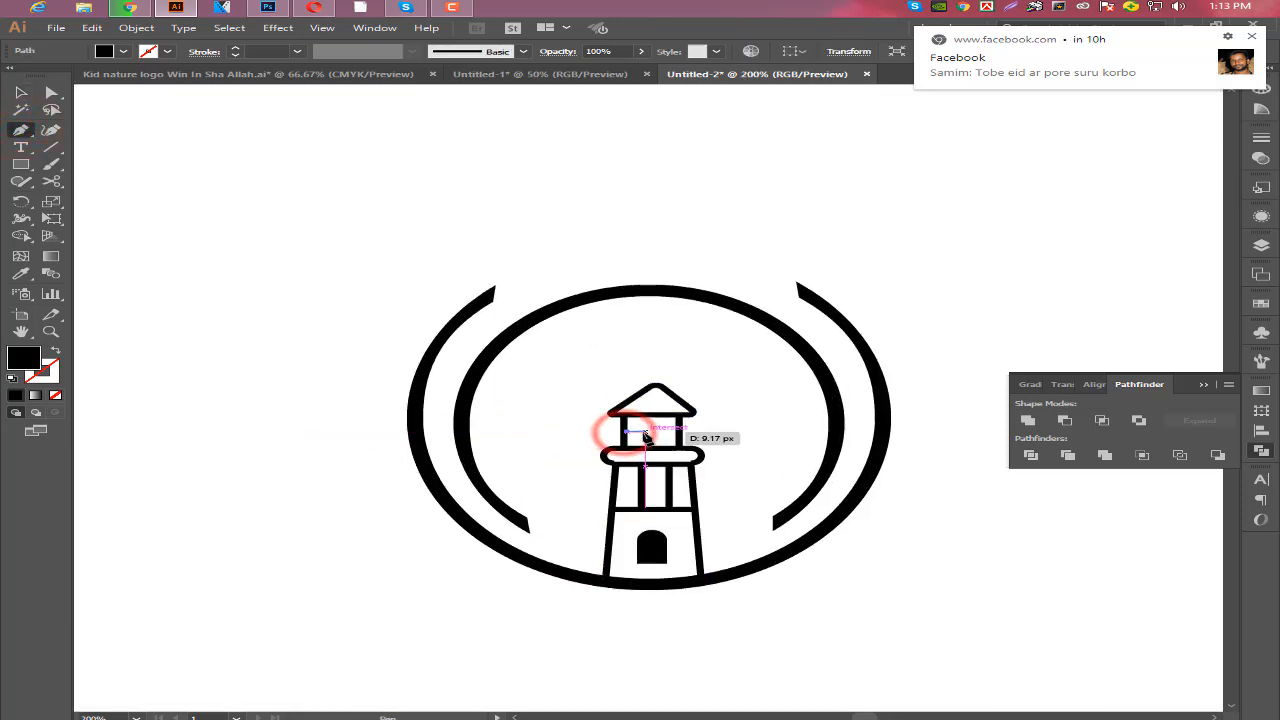
pyautogui.click(643, 440)
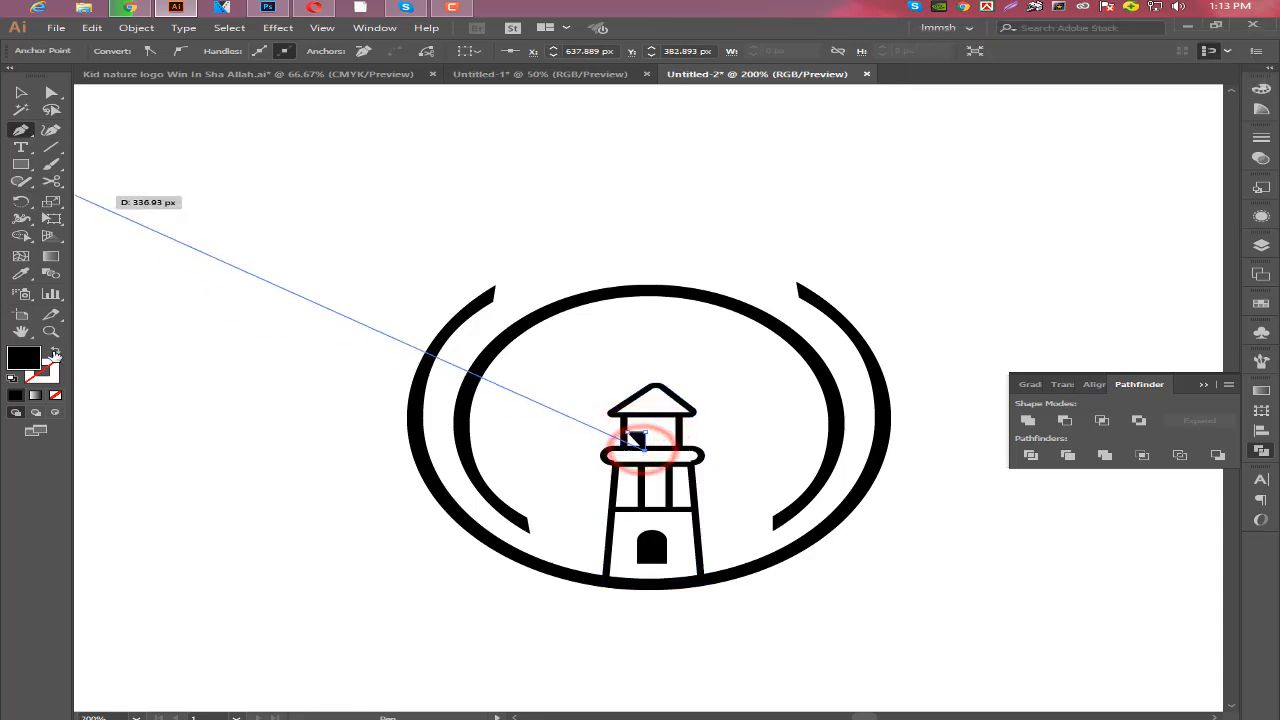
pyautogui.click(55, 352)
pyautogui.click(21, 93)
pyautogui.click(152, 168)
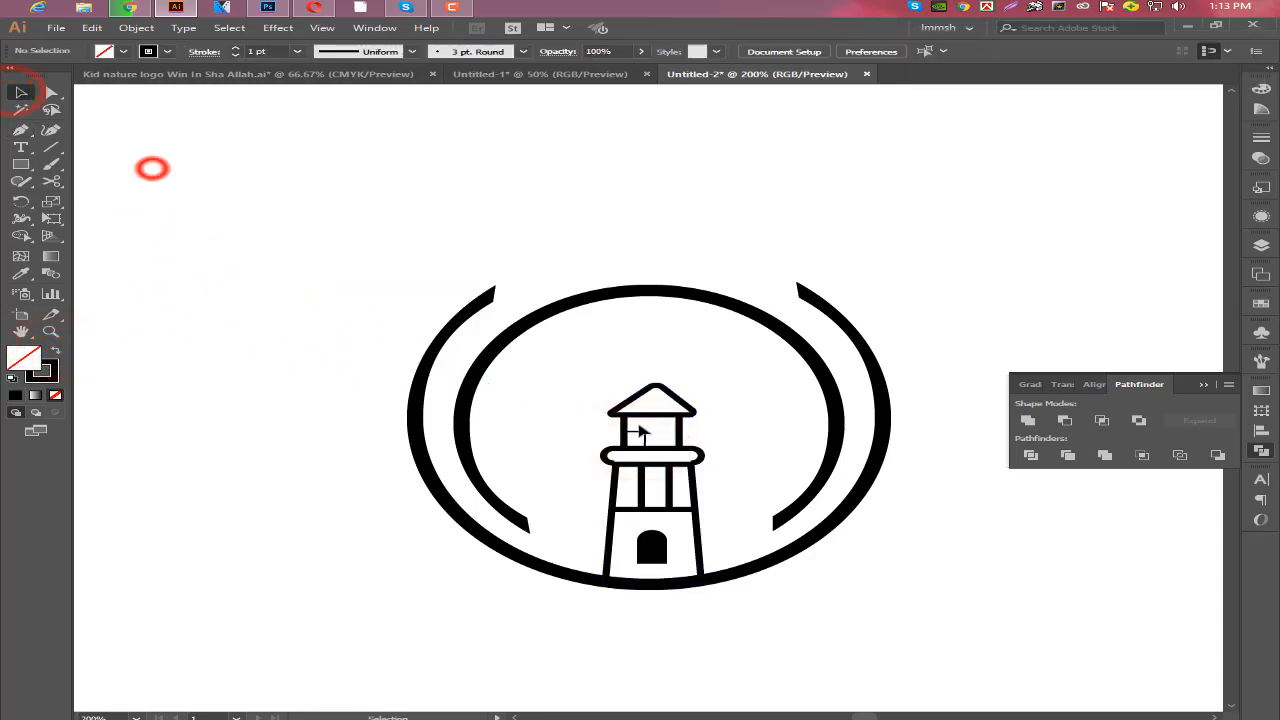
pyautogui.click(640, 434)
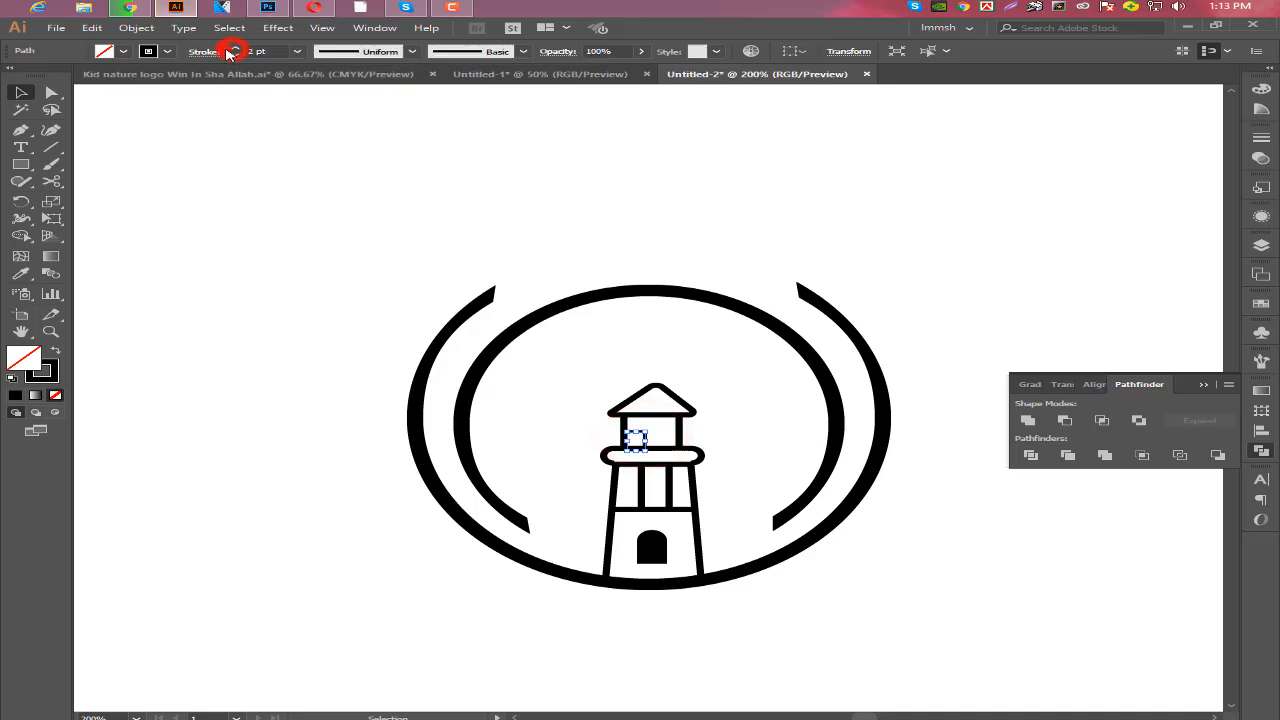
pyautogui.click(228, 149)
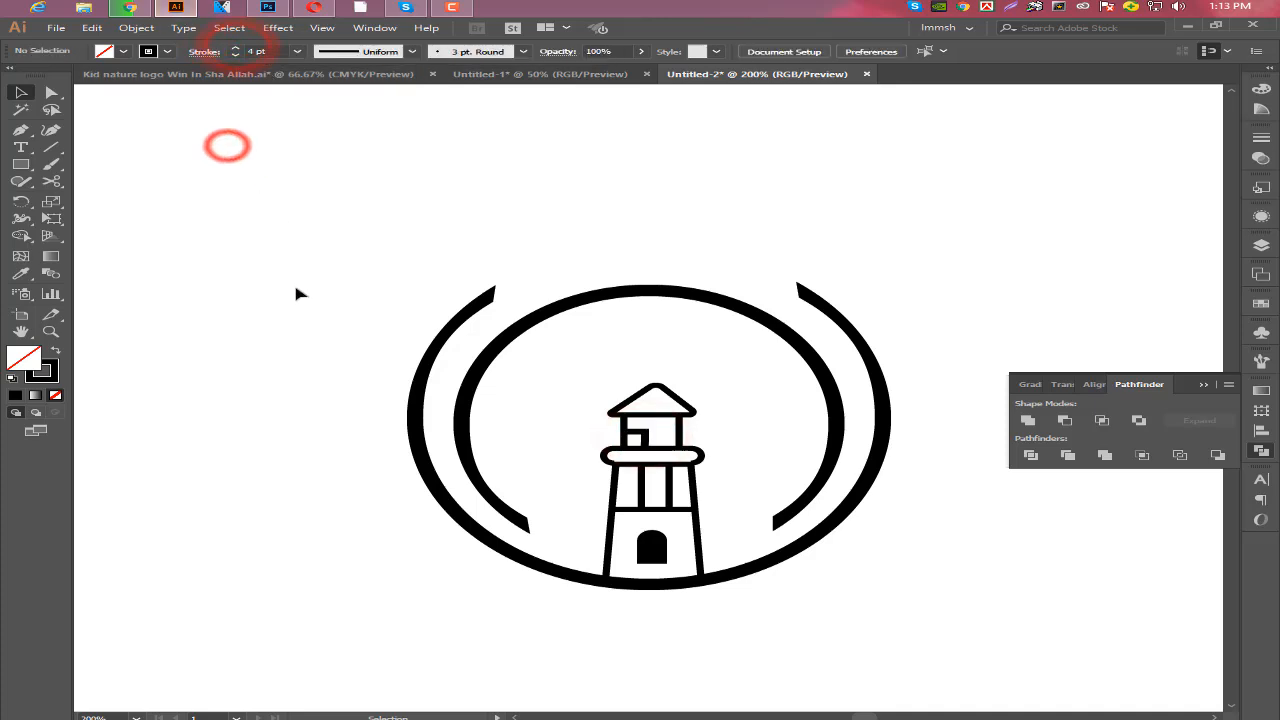
# - Reflect a copy of the L-shaped window line and shift it right to the lantern room's lower-right corner
pyautogui.rightClick(636, 440)
pyautogui.moveTo(706, 384)
pyautogui.moveTo(705, 351)
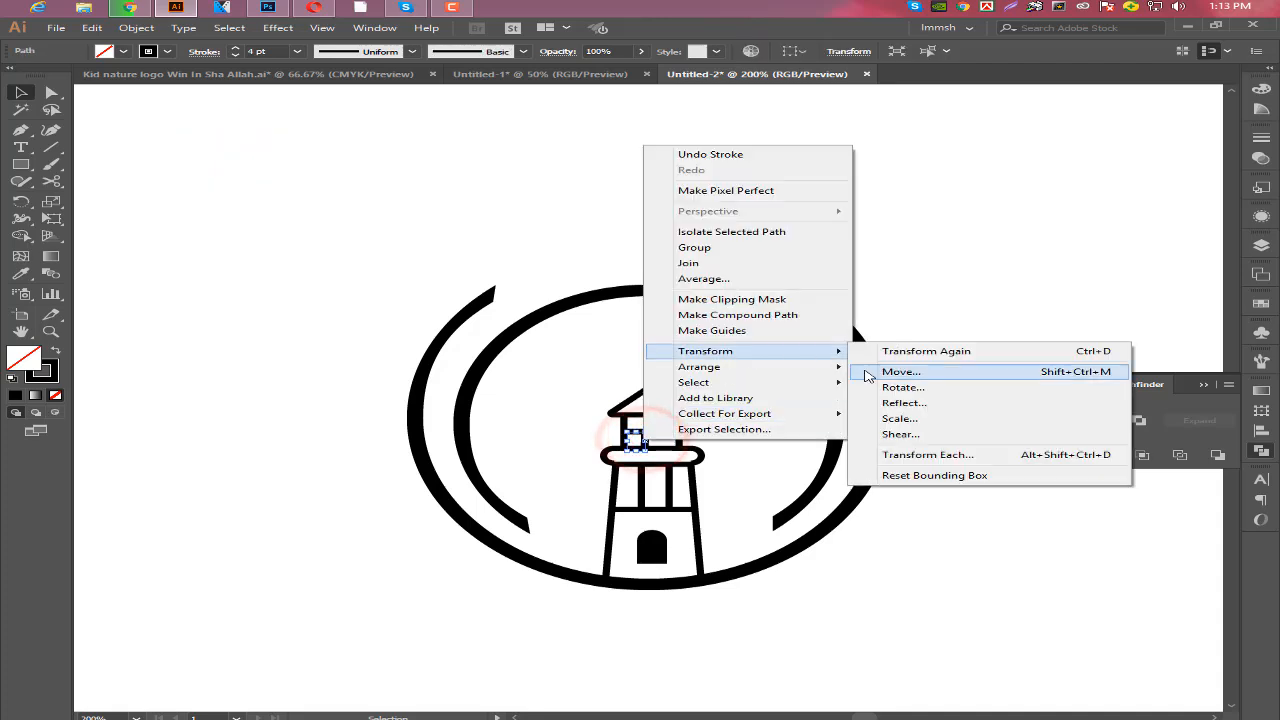
pyautogui.click(892, 402)
pyautogui.click(139, 366)
pyautogui.press('Right')
pyautogui.press('Right')
pyautogui.press('Right')
pyautogui.press('Right')
pyautogui.press('Right')
pyautogui.press('Right')
pyautogui.press('Right')
pyautogui.press('Right')
pyautogui.press('Right')
pyautogui.press('Right')
pyautogui.press('Right')
pyautogui.press('Right')
pyautogui.press('Right')
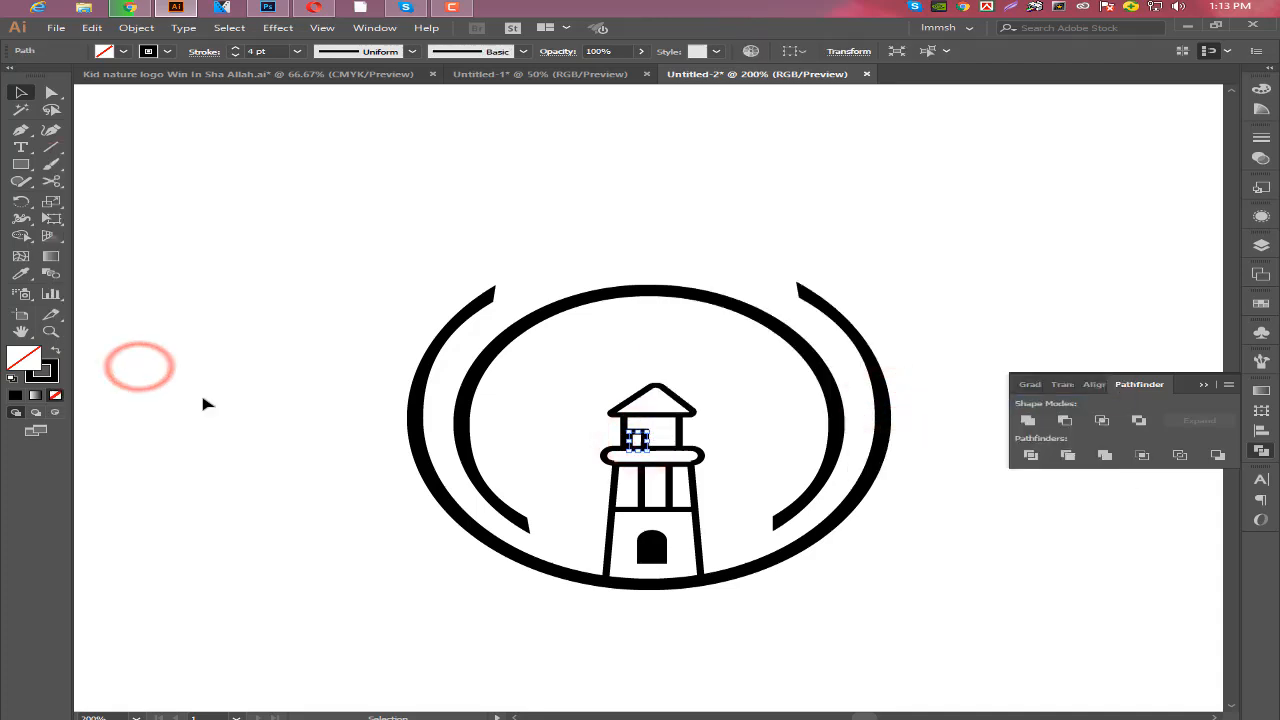
pyautogui.click(214, 469)
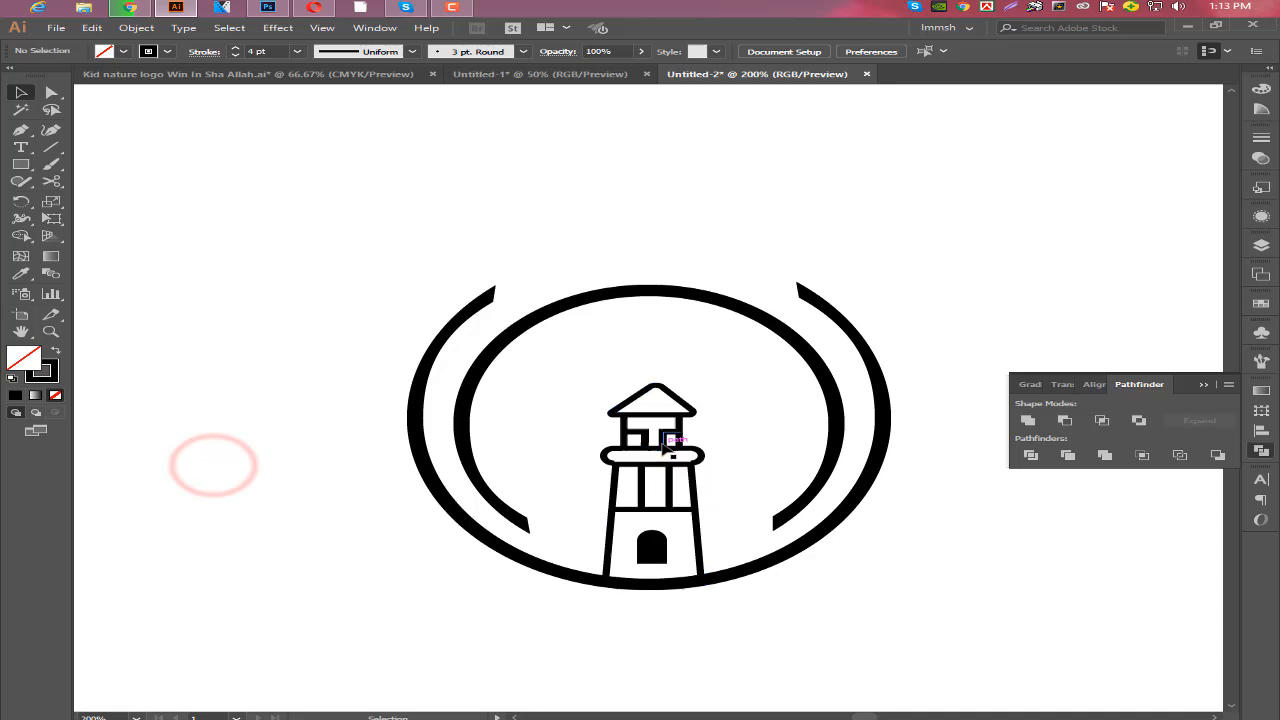
pyautogui.click(663, 446)
pyautogui.click(863, 591)
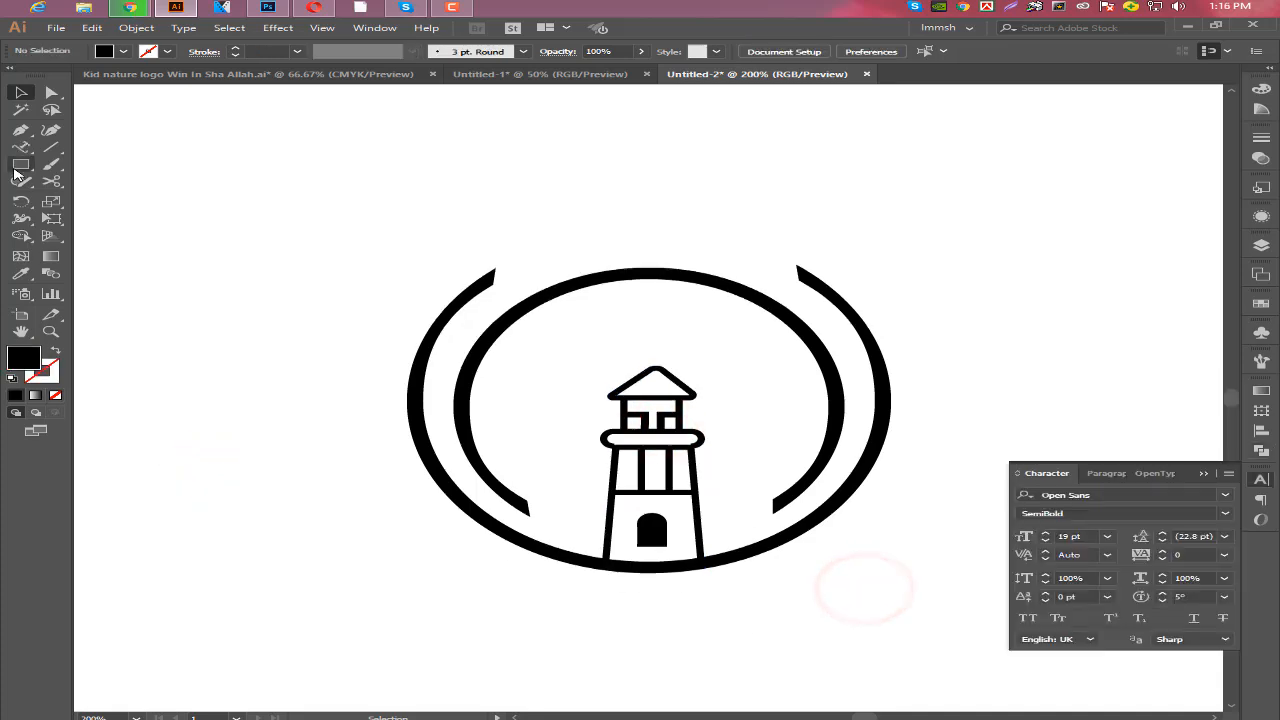
# - Draw an ellipse around the lighthouse inside the inner arc, with no fill and a thin black outline
pyautogui.moveTo(15, 172); pyautogui.dragTo(76, 200)
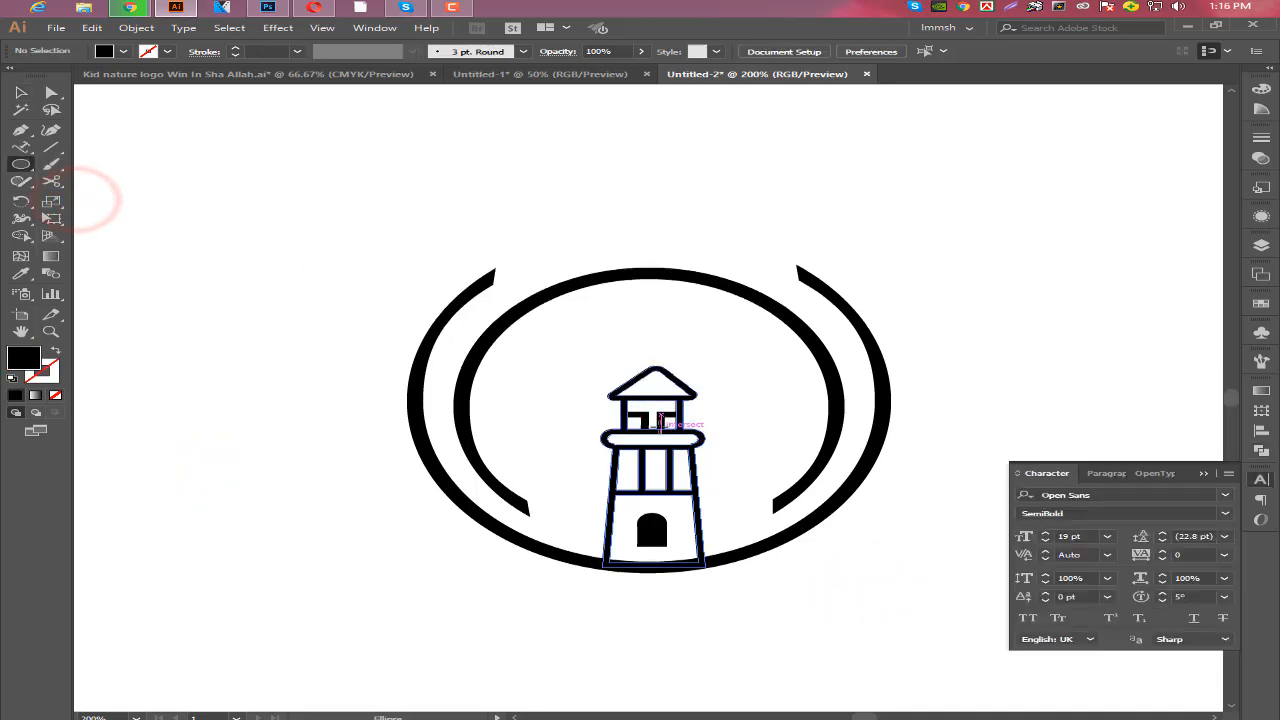
pyautogui.moveTo(651, 432); pyautogui.dragTo(754, 538)
pyautogui.click(416, 409)
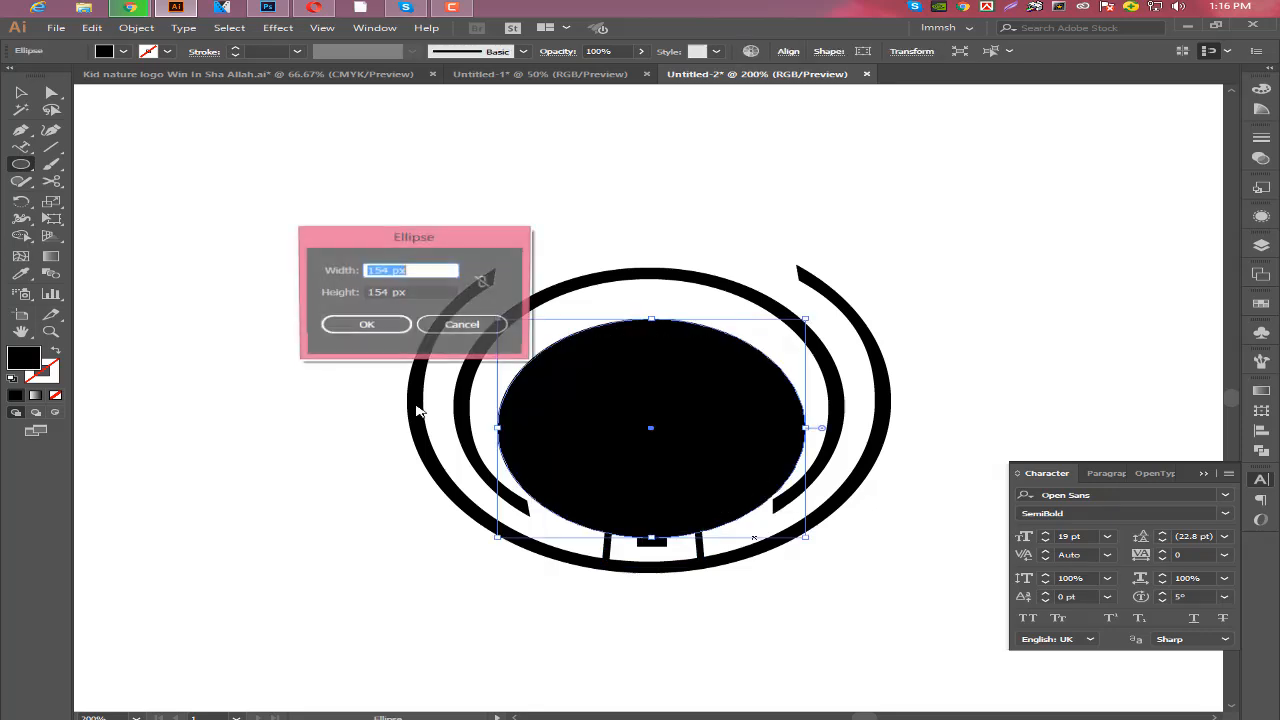
pyautogui.click(429, 323)
pyautogui.click(60, 350)
pyautogui.click(20, 92)
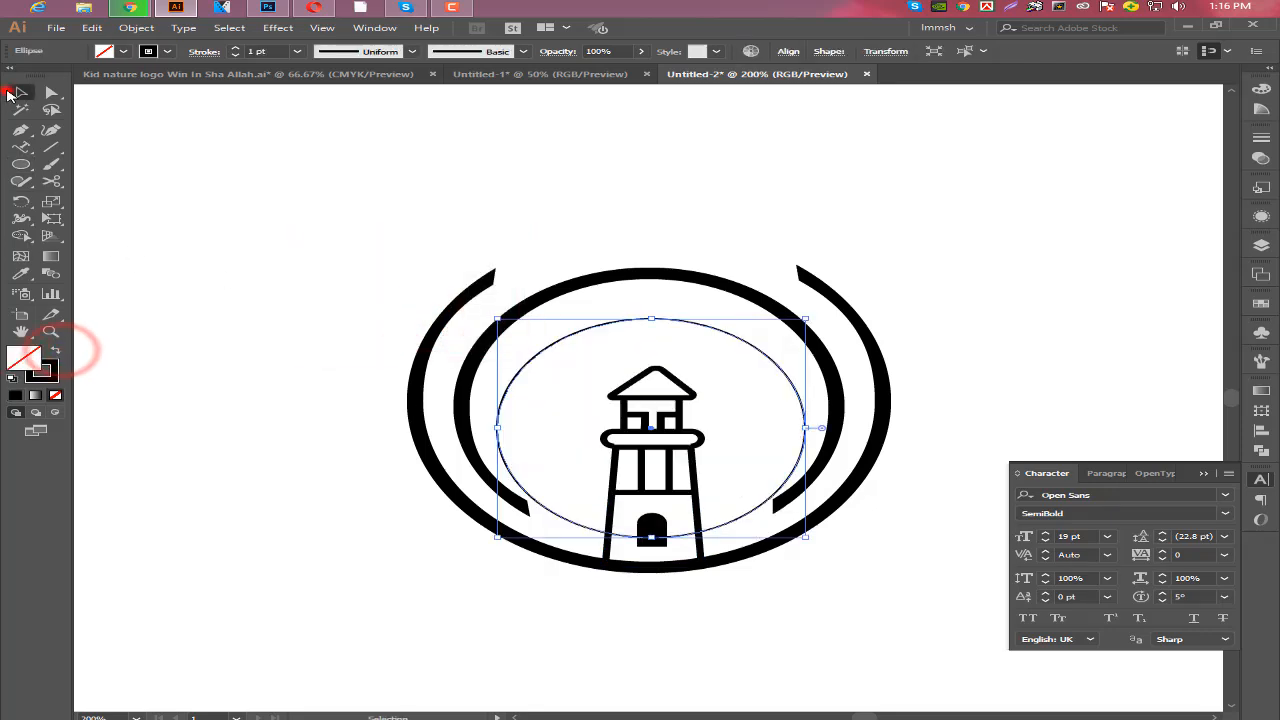
# - Cut the thin ellipse at its left and right anchor points with the Scissors tool and delete its lower half
pyautogui.click(498, 427)
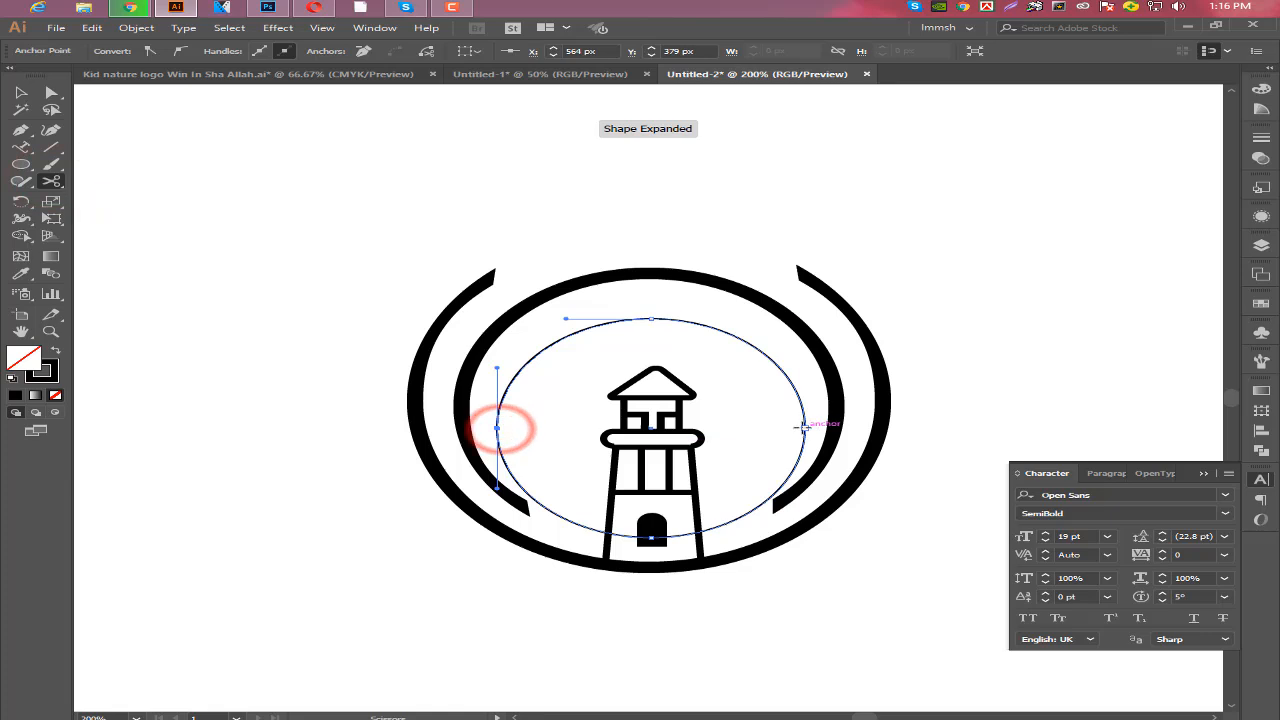
pyautogui.click(803, 428)
pyautogui.click(52, 92)
pyautogui.click(243, 449)
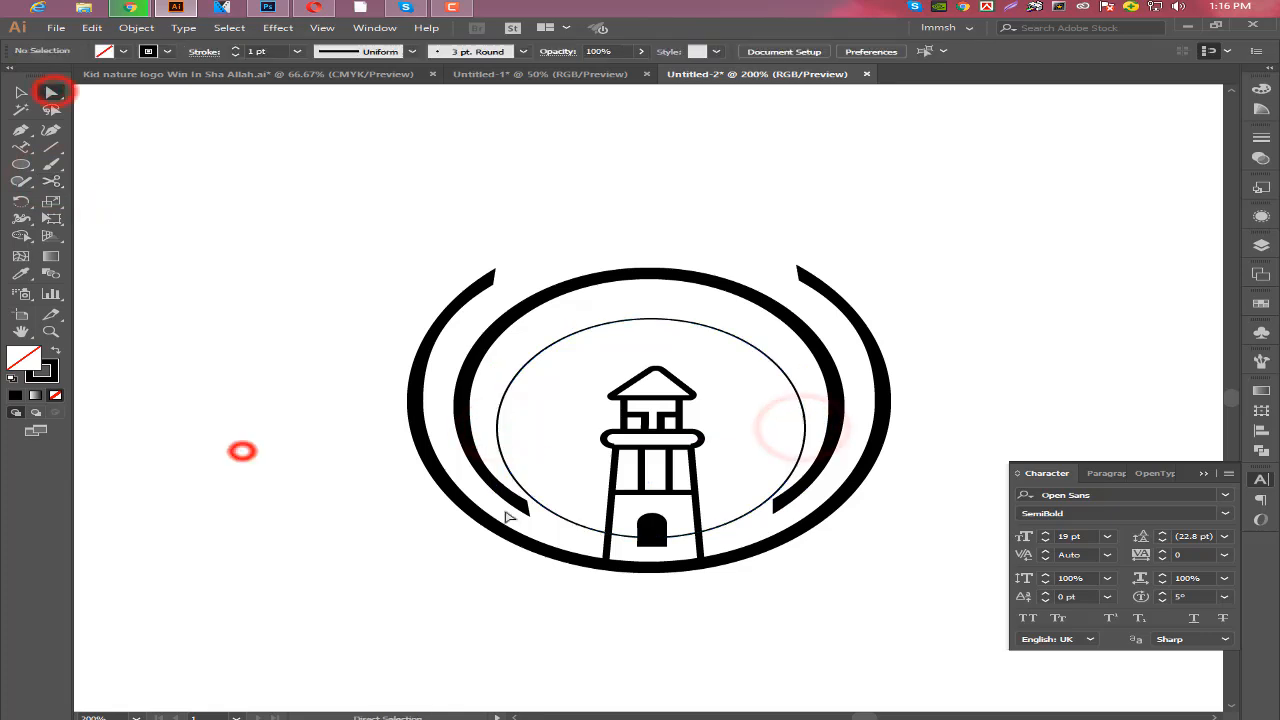
pyautogui.click(564, 517)
pyautogui.click(718, 528)
pyautogui.press('Delete')
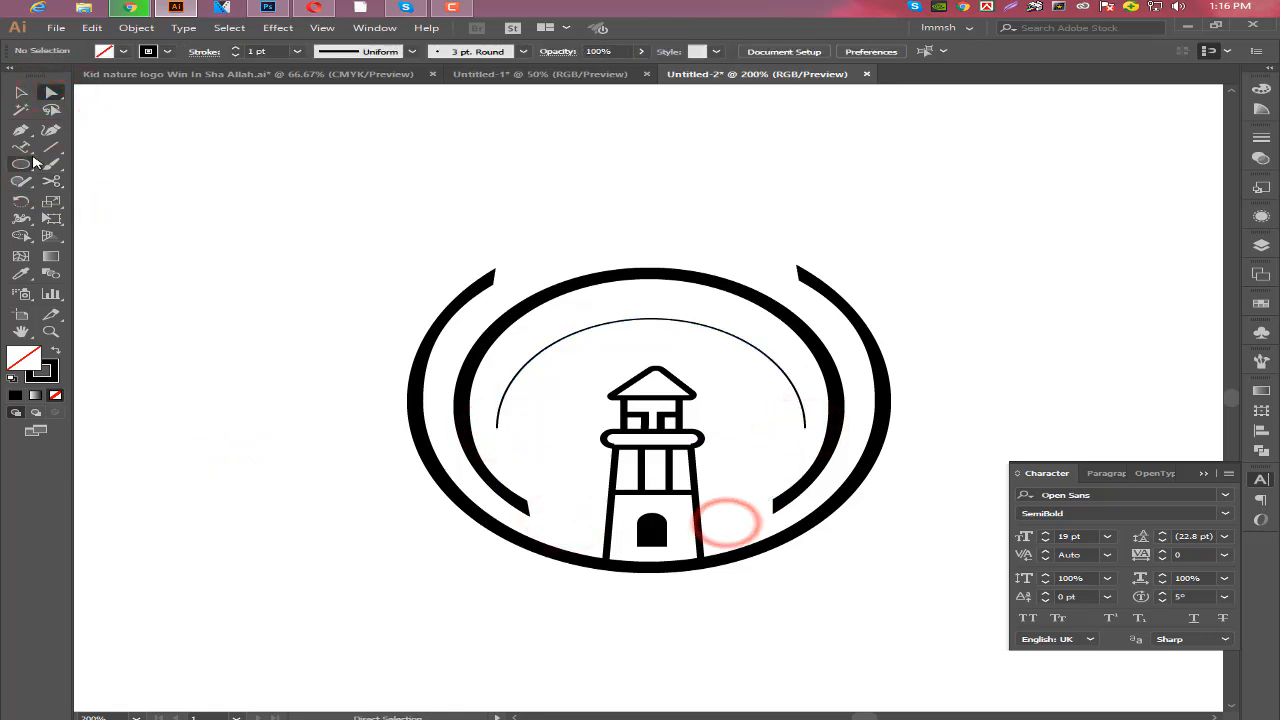
# - Place the text LIGHTHOUSE along the thin arc and slide it along the path to center it above the tower
pyautogui.click(20, 147)
pyautogui.click(555, 344)
pyautogui.write('LIGHTHOUSE')
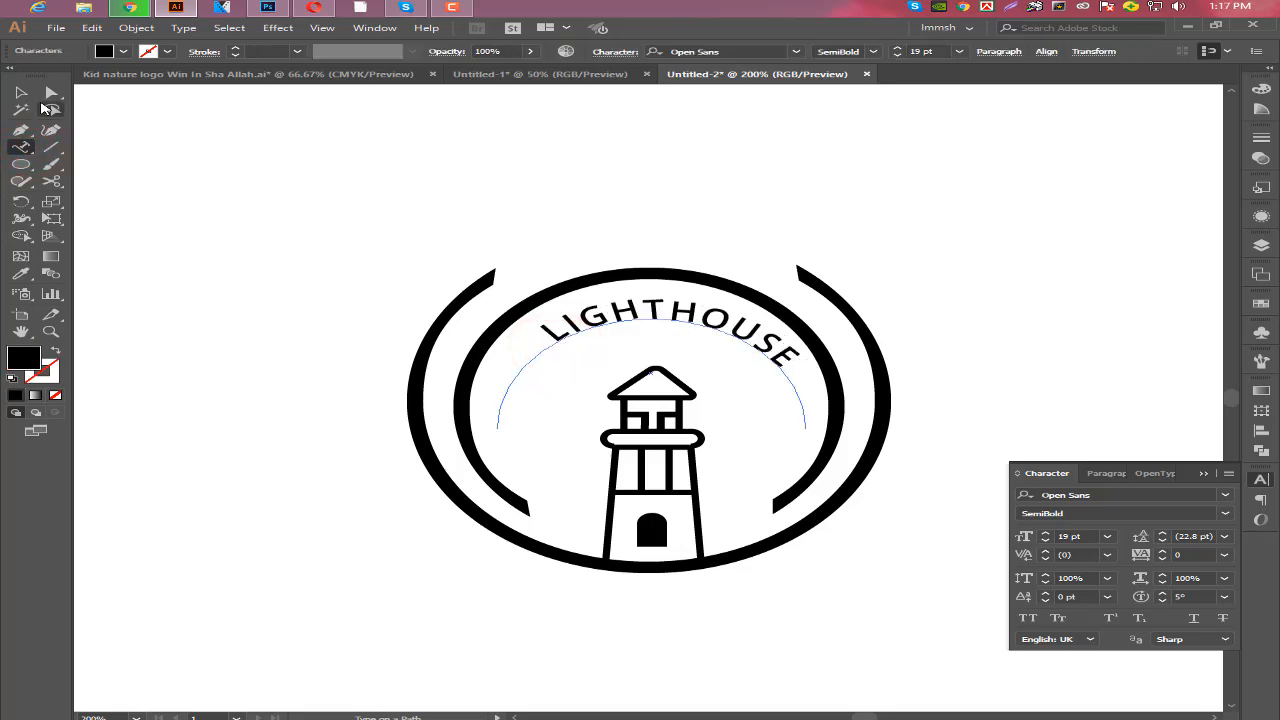
pyautogui.click(52, 92)
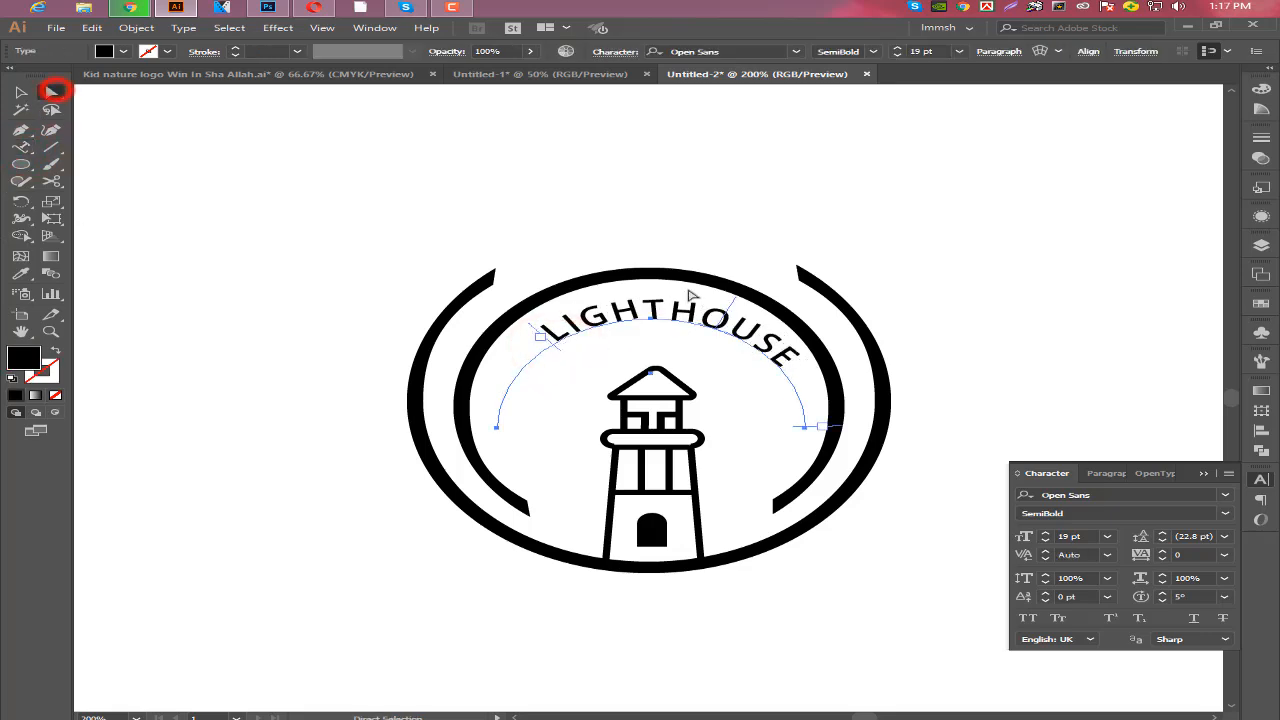
pyautogui.moveTo(733, 302); pyautogui.dragTo(735, 288)
pyautogui.click(566, 214)
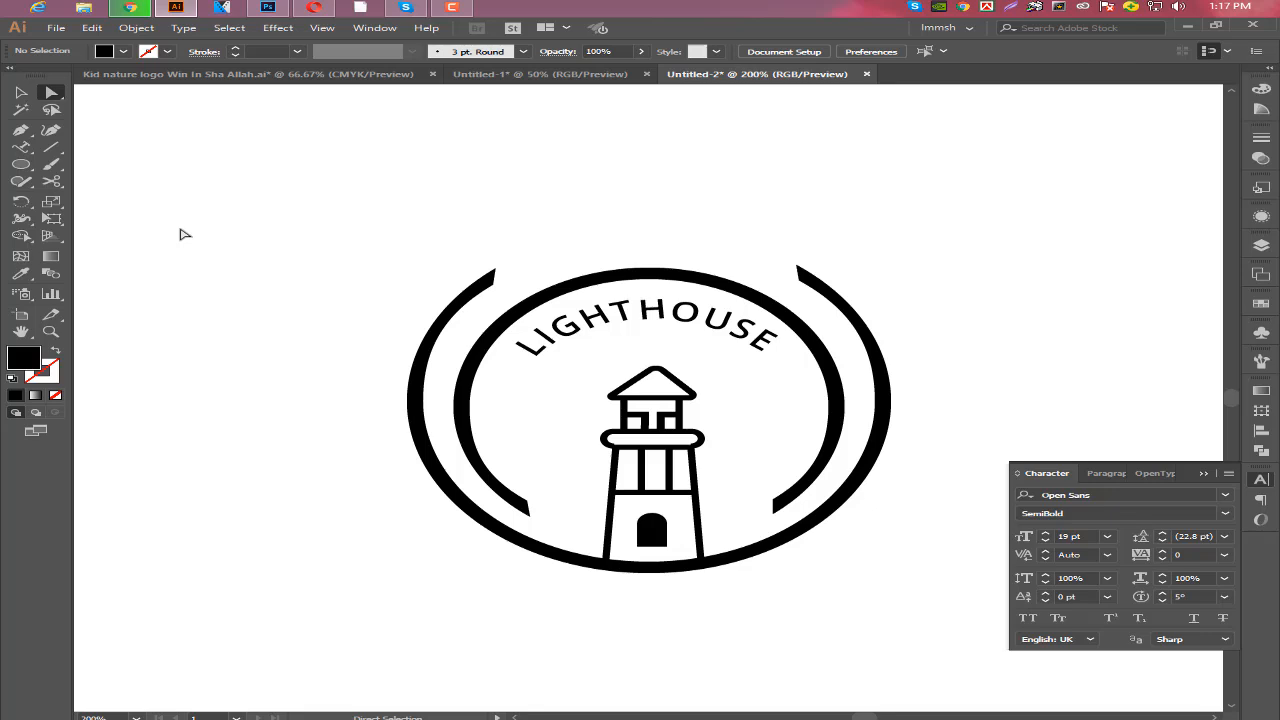
# - Add the point text "Unitage" in the empty area left of the logo
pyautogui.click(20, 147)
pyautogui.click(78, 150)
pyautogui.click(166, 411)
pyautogui.write('Unitage')
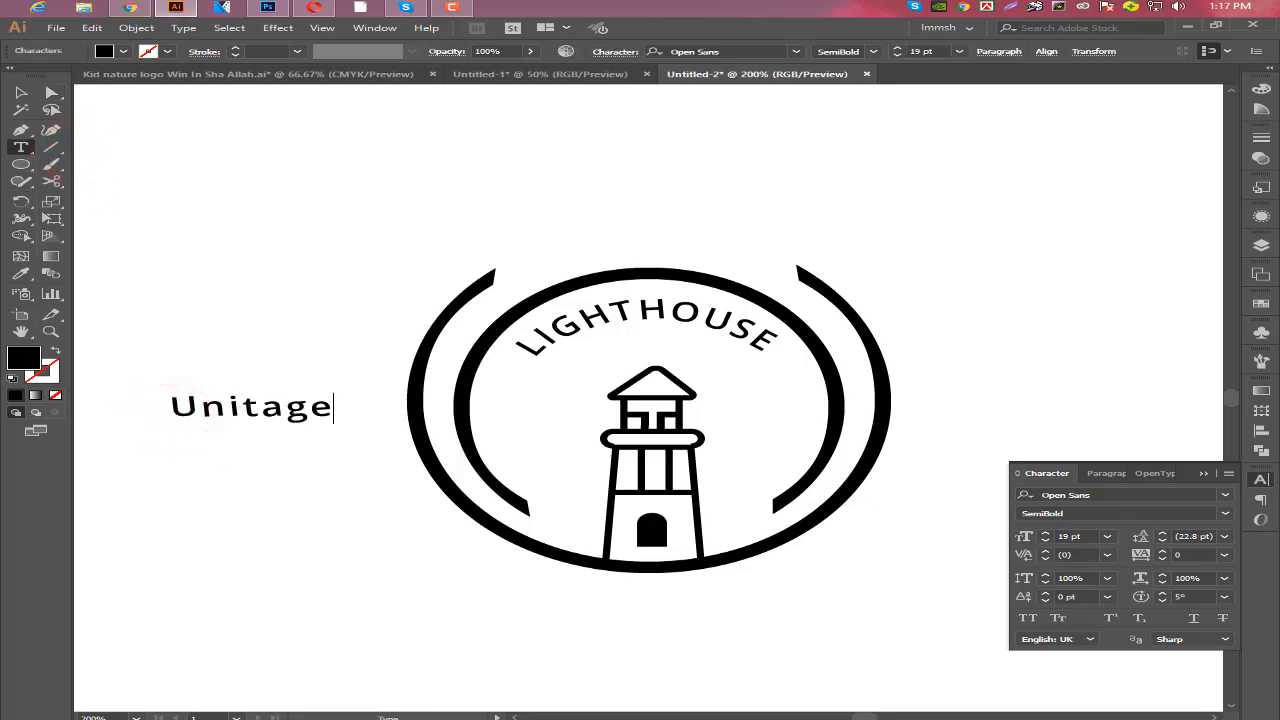
pyautogui.click(24, 92)
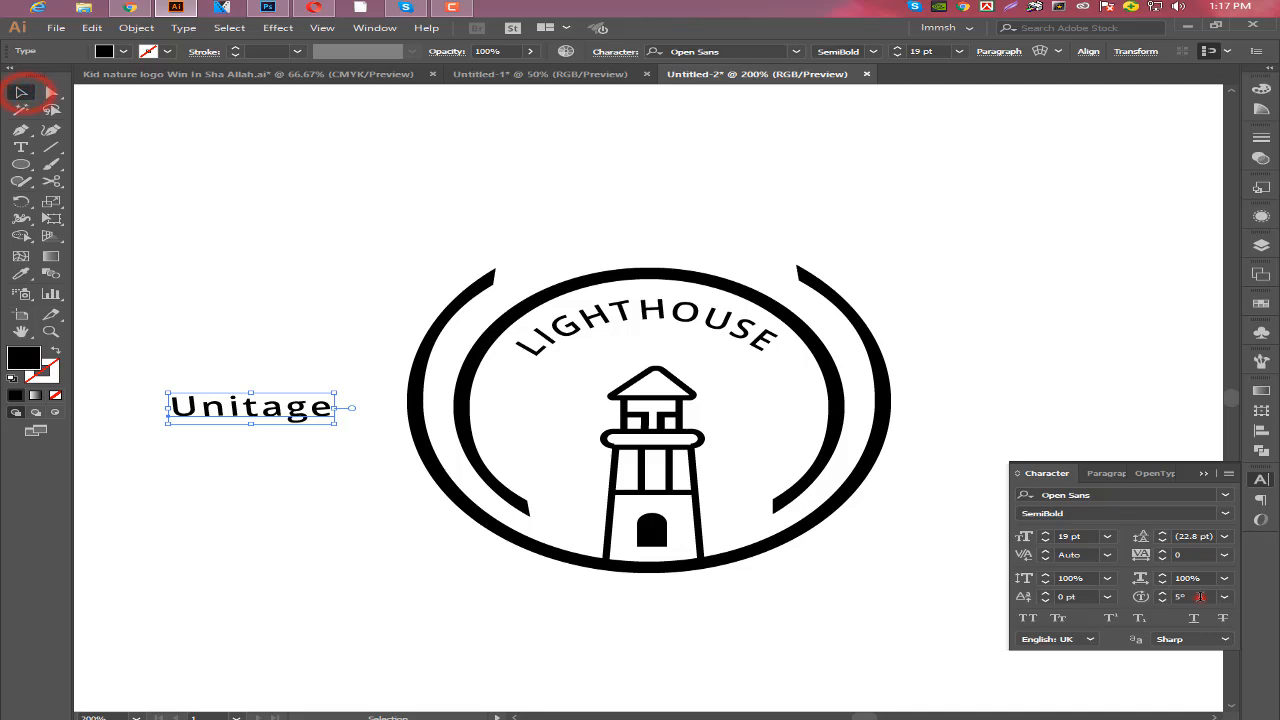
# - Set Unitage to 0° character rotation and SemiBold Italic, and place it scaled down inside the ellipse left of the lighthouse
pyautogui.doubleClick(1199, 597)
pyautogui.write('0')
pyautogui.press('Return')
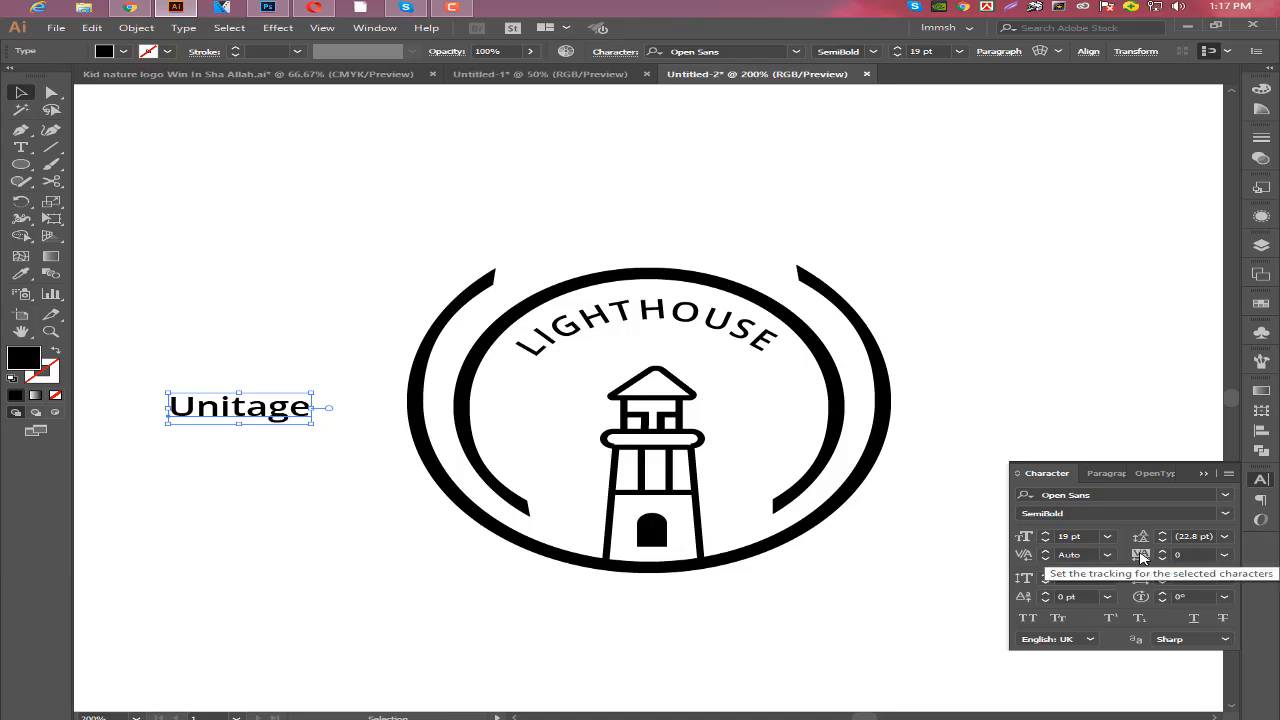
pyautogui.click(1225, 513)
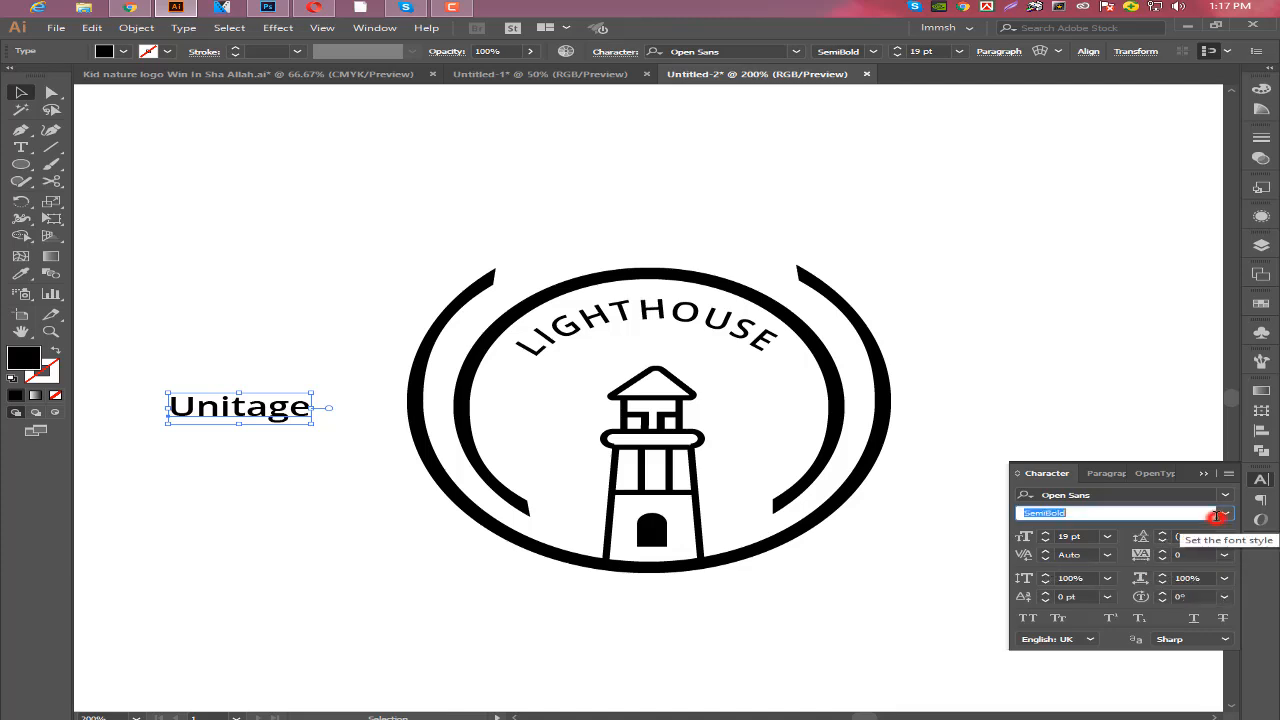
pyautogui.click(1076, 606)
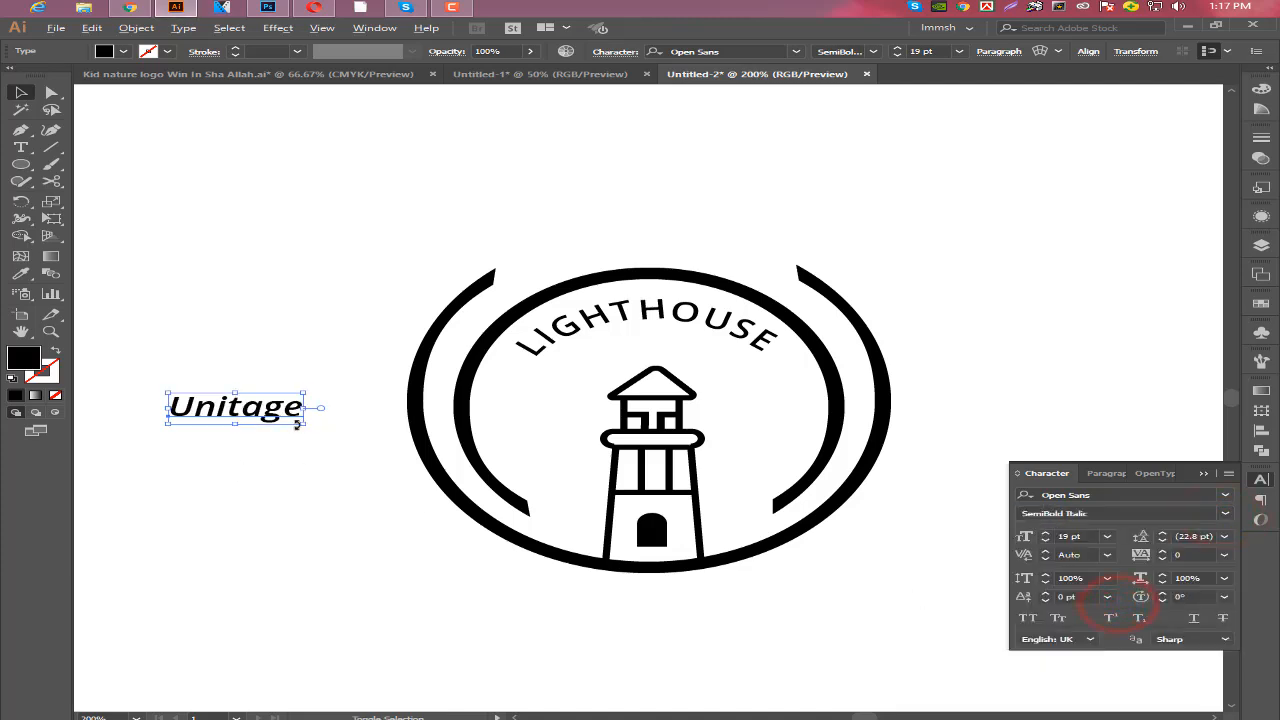
pyautogui.moveTo(297, 424); pyautogui.dragTo(535, 414)
pyautogui.click(557, 420)
pyautogui.click(276, 476)
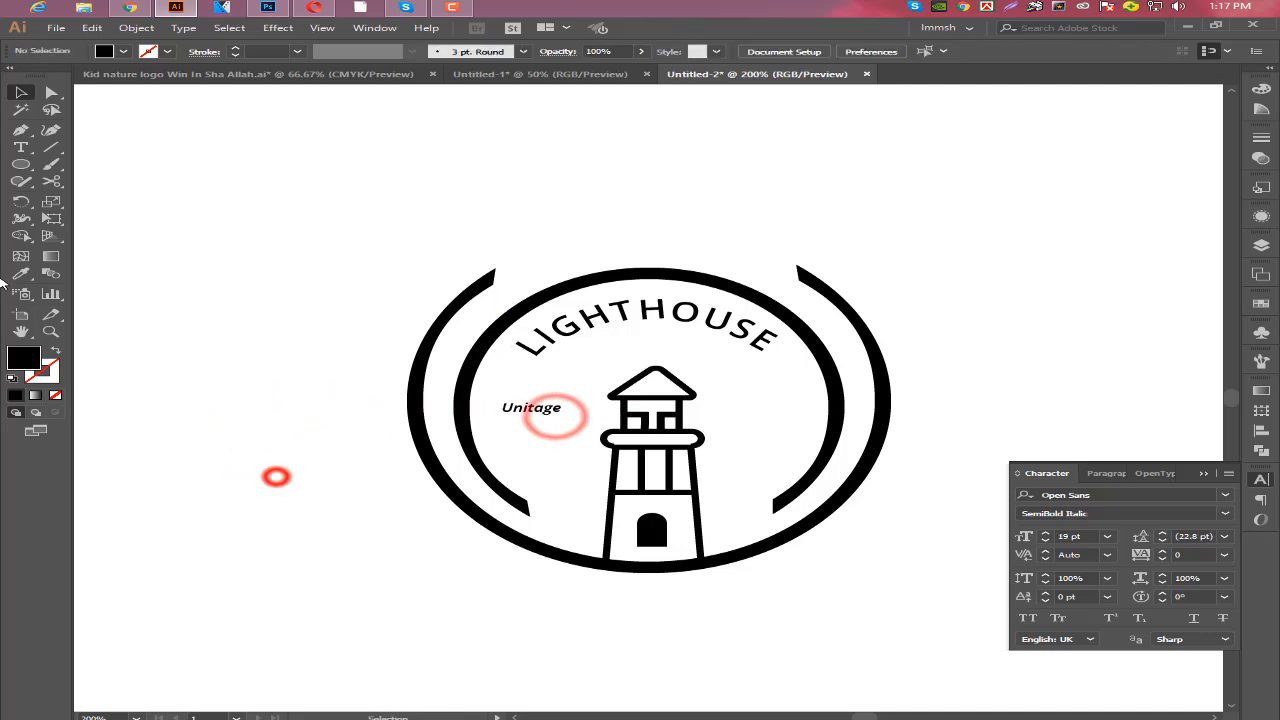
# - Add the text EST in Open Sans SemiBold and place it scaled down, centered beneath Unitage
pyautogui.click(21, 147)
pyautogui.click(124, 430)
pyautogui.write('EST')
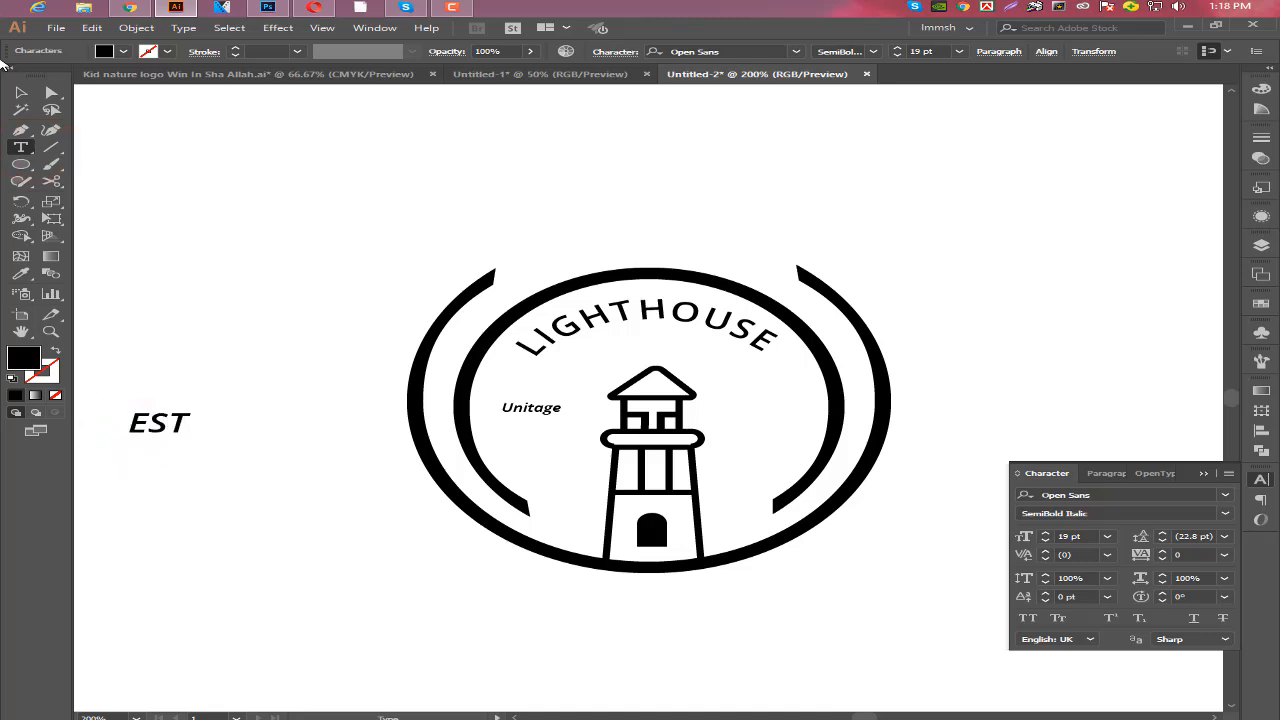
pyautogui.click(22, 93)
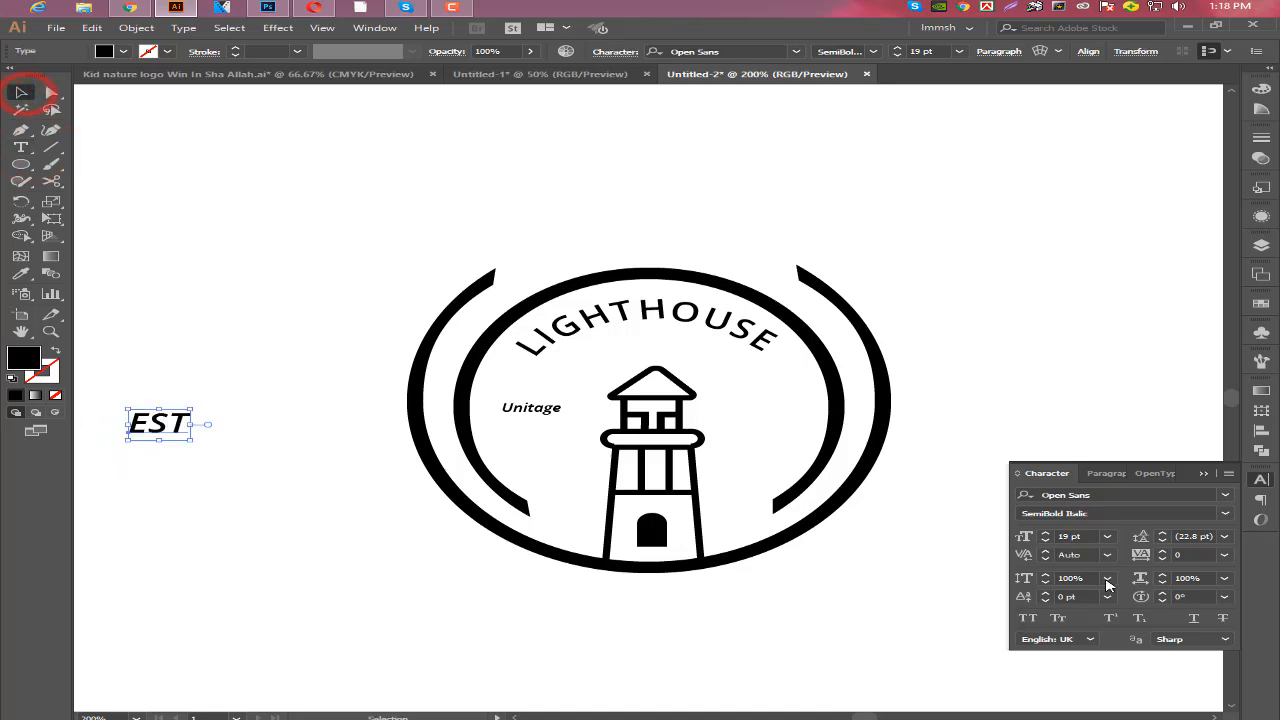
pyautogui.click(1226, 516)
pyautogui.click(1098, 590)
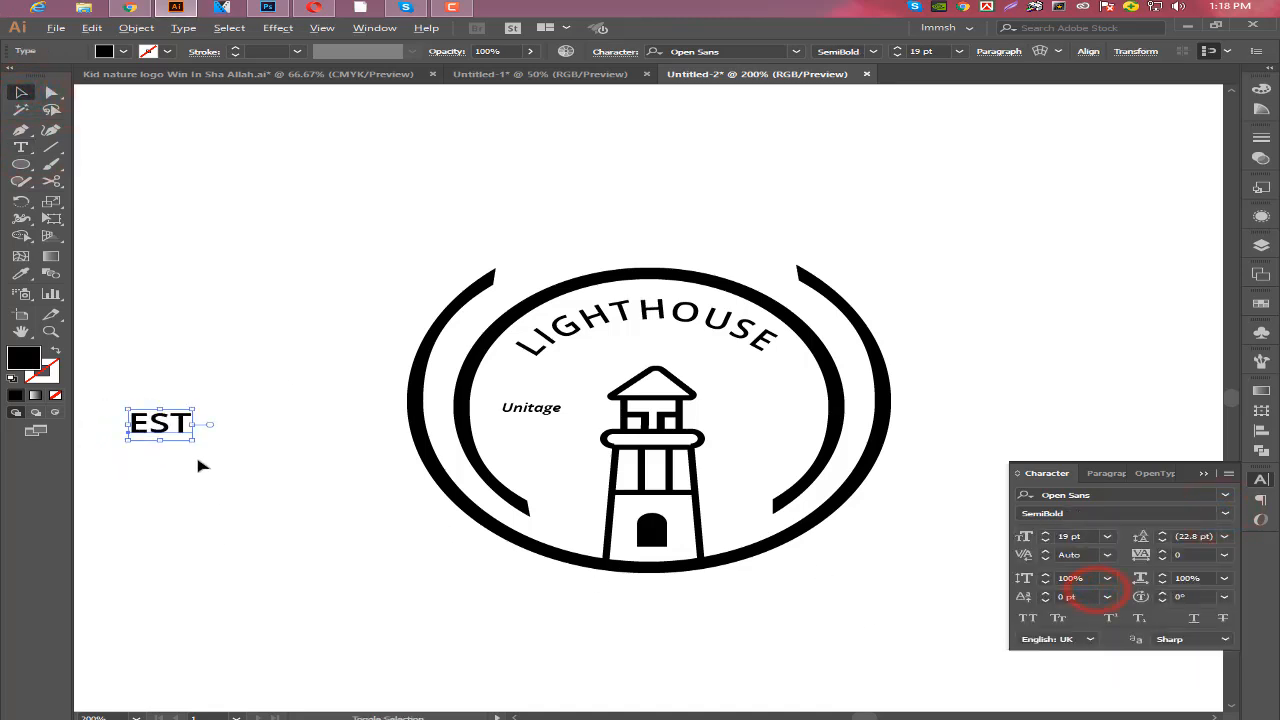
pyautogui.moveTo(180, 430); pyautogui.dragTo(531, 422)
pyautogui.click(267, 575)
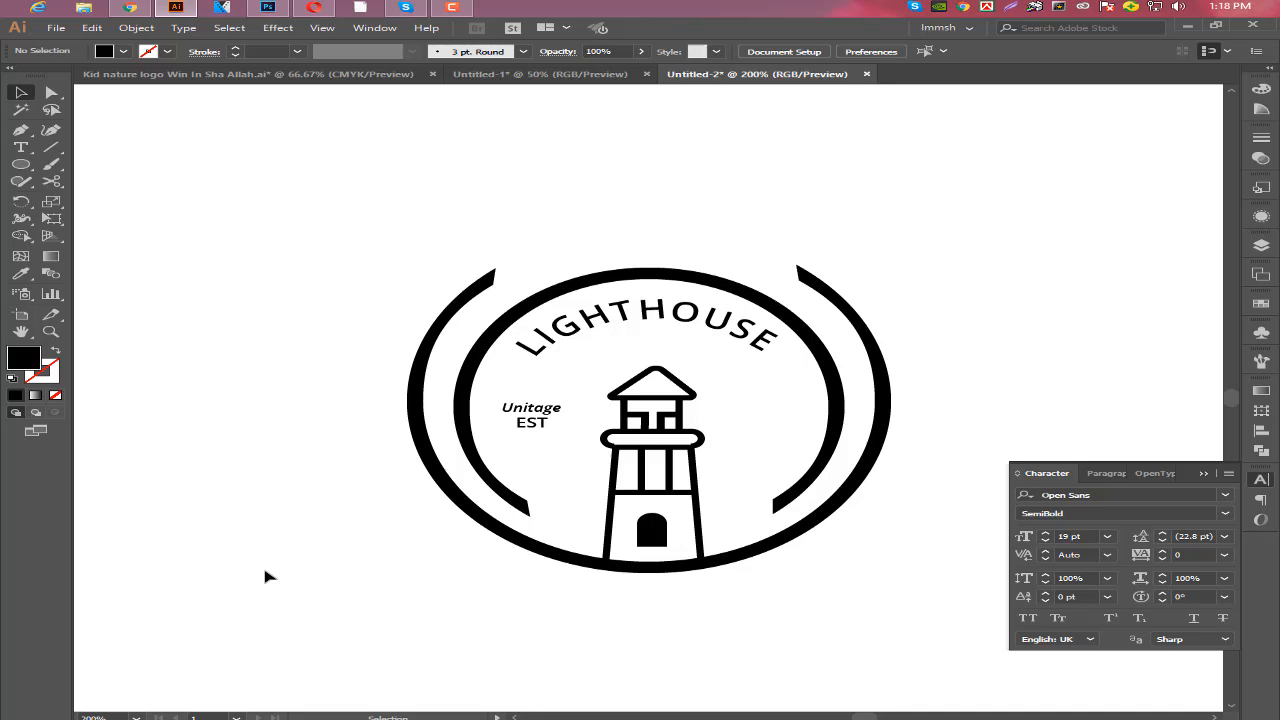
# - Group Unitage and EST and duplicate the group to the right side of the lighthouse
pyautogui.click(18, 146)
pyautogui.click(22, 90)
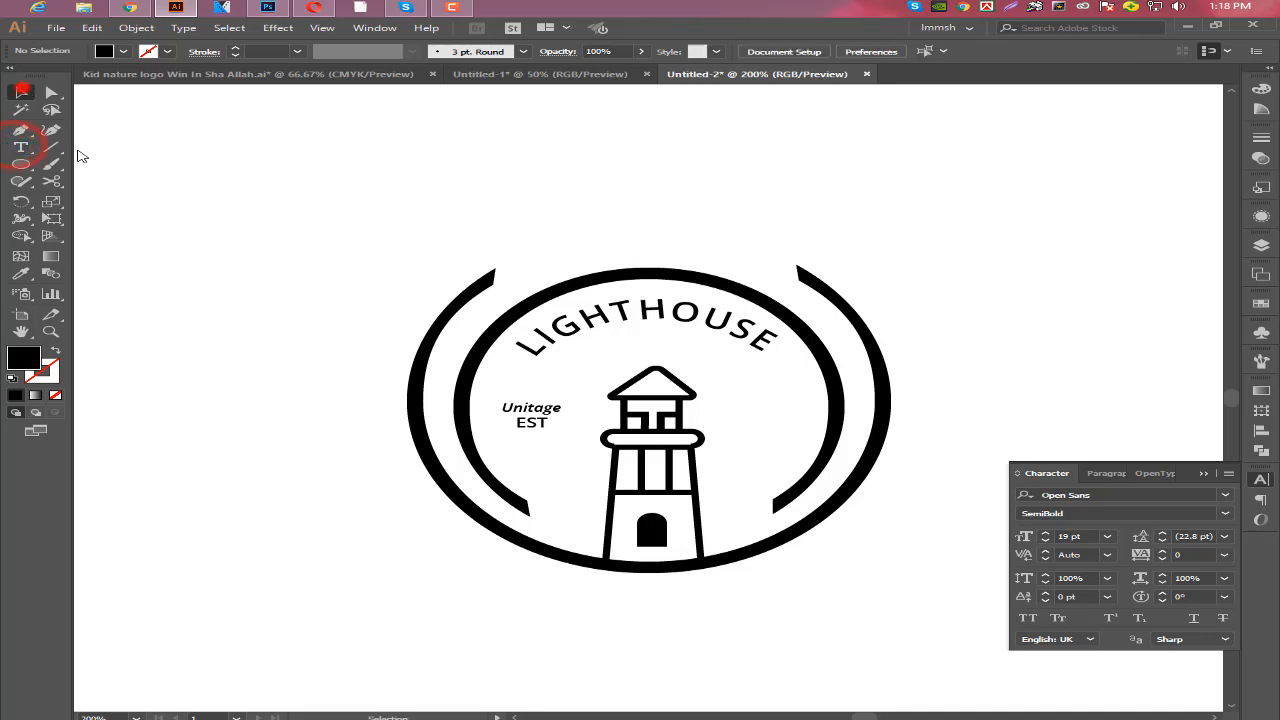
pyautogui.click(525, 424)
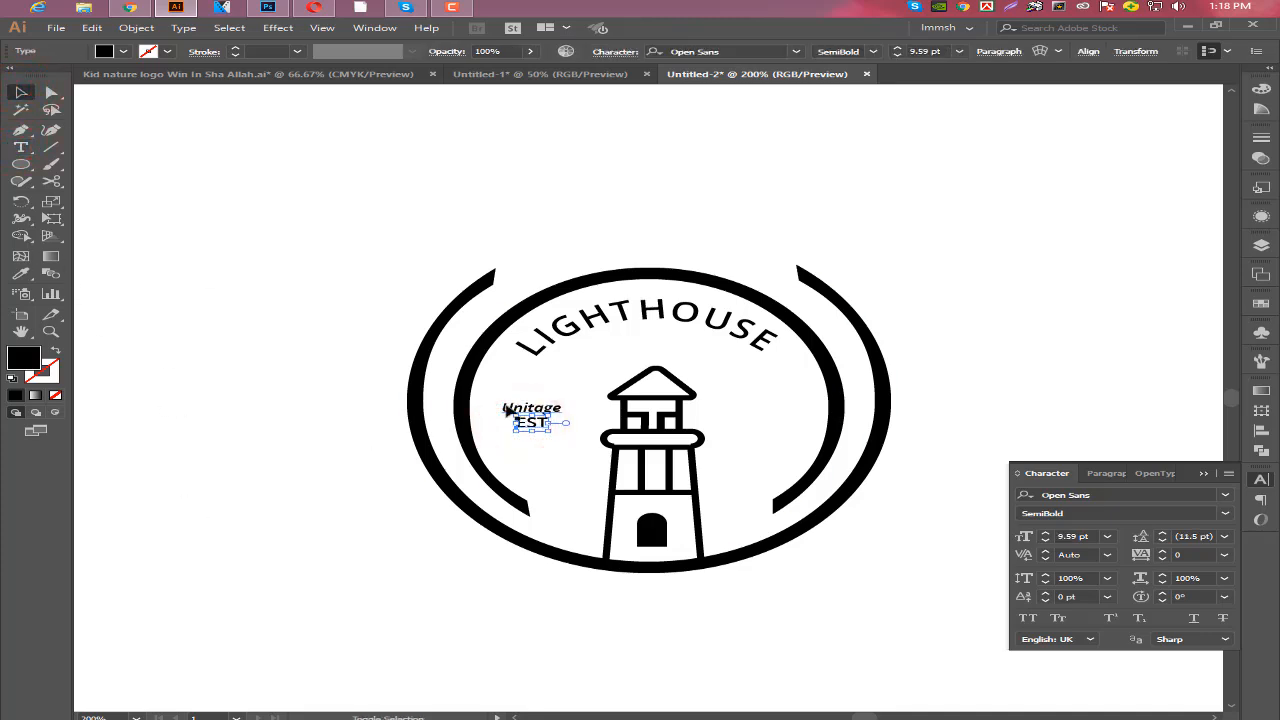
pyautogui.keyDown('shift'); pyautogui.click(503, 412); pyautogui.keyUp('shift')
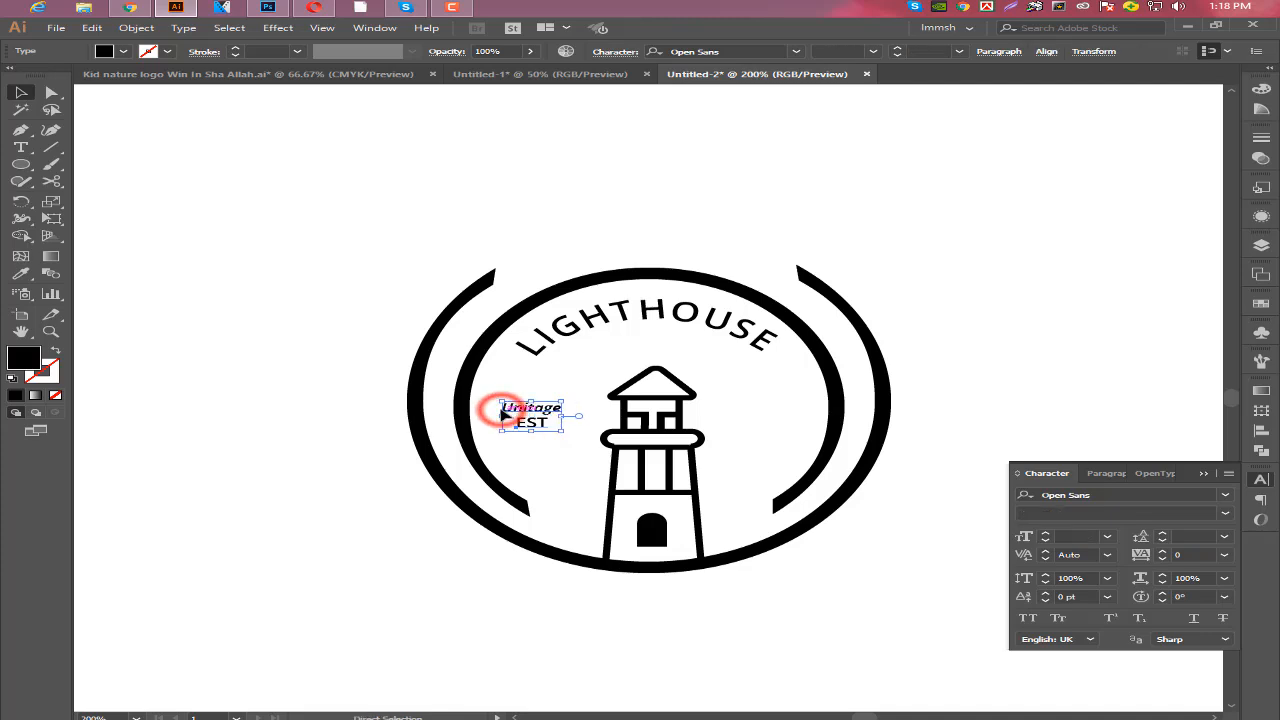
pyautogui.moveTo(520, 415); pyautogui.dragTo(756, 411)
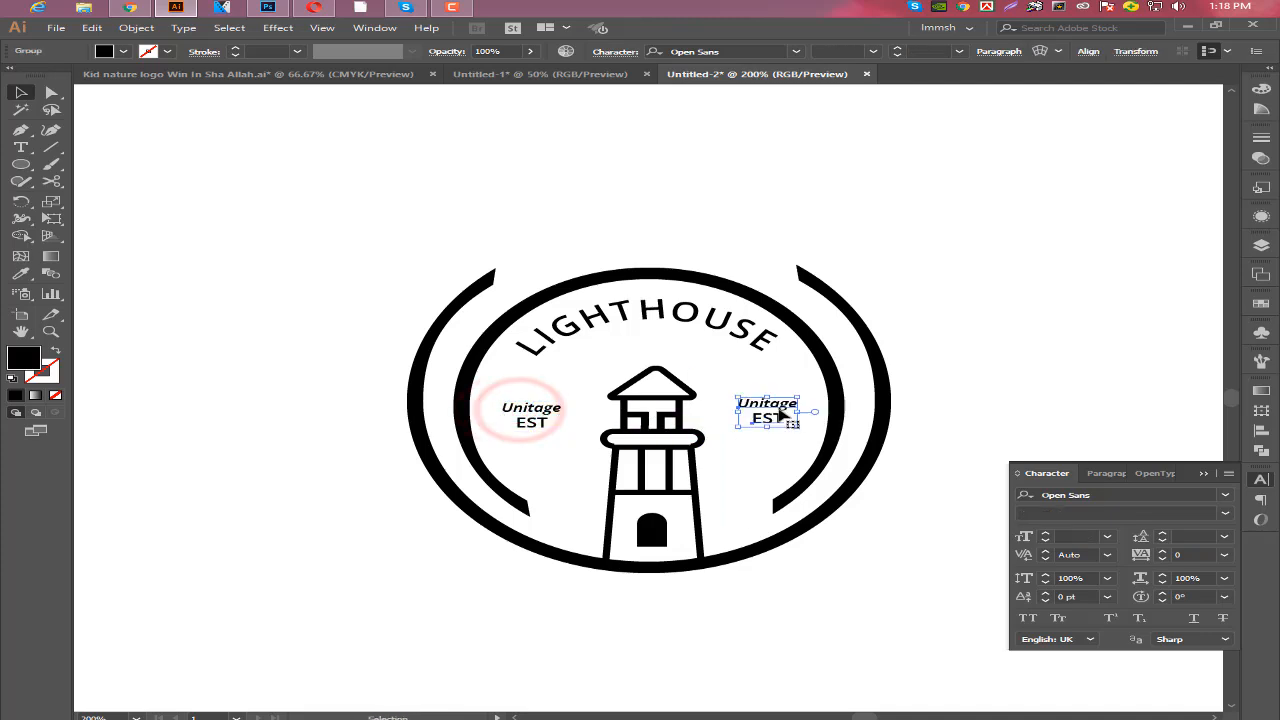
pyautogui.click(850, 578)
# - Ungroup the copied texts on the right and change them to Style and 2020
pyautogui.rightClick(777, 407)
pyautogui.click(903, 523)
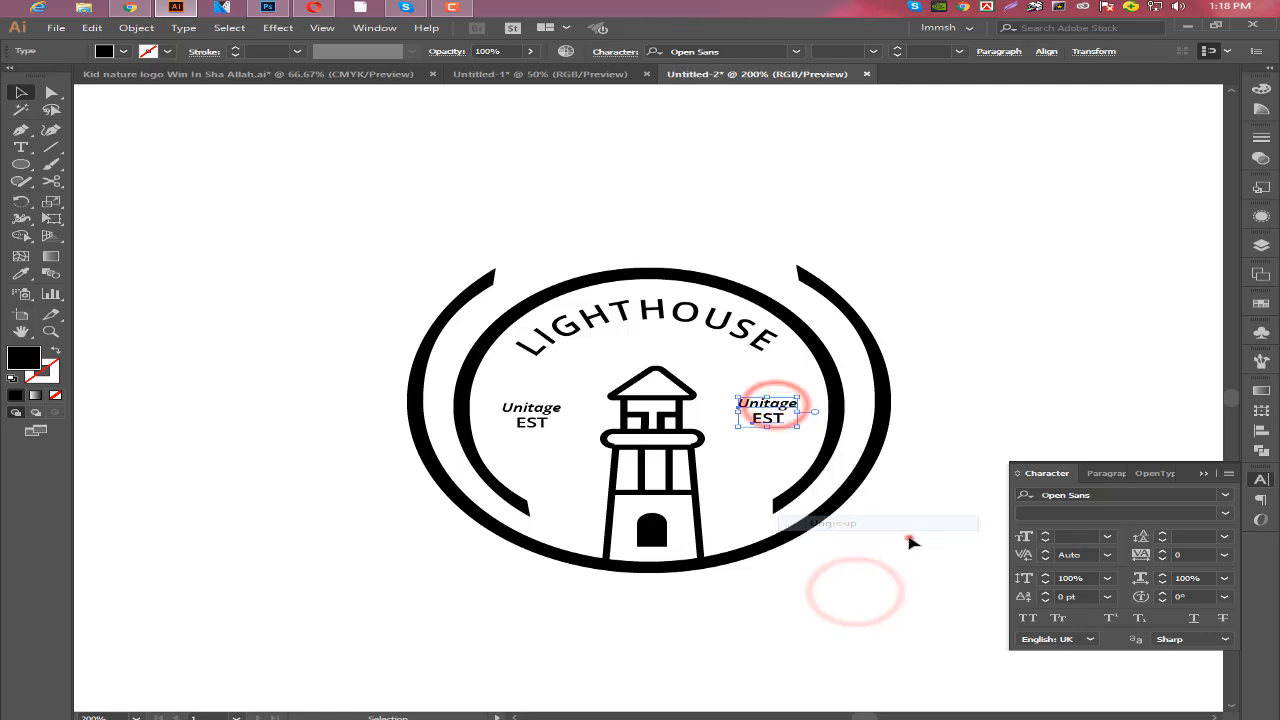
pyautogui.click(909, 537)
pyautogui.doubleClick(788, 406)
pyautogui.press('BackSpace')
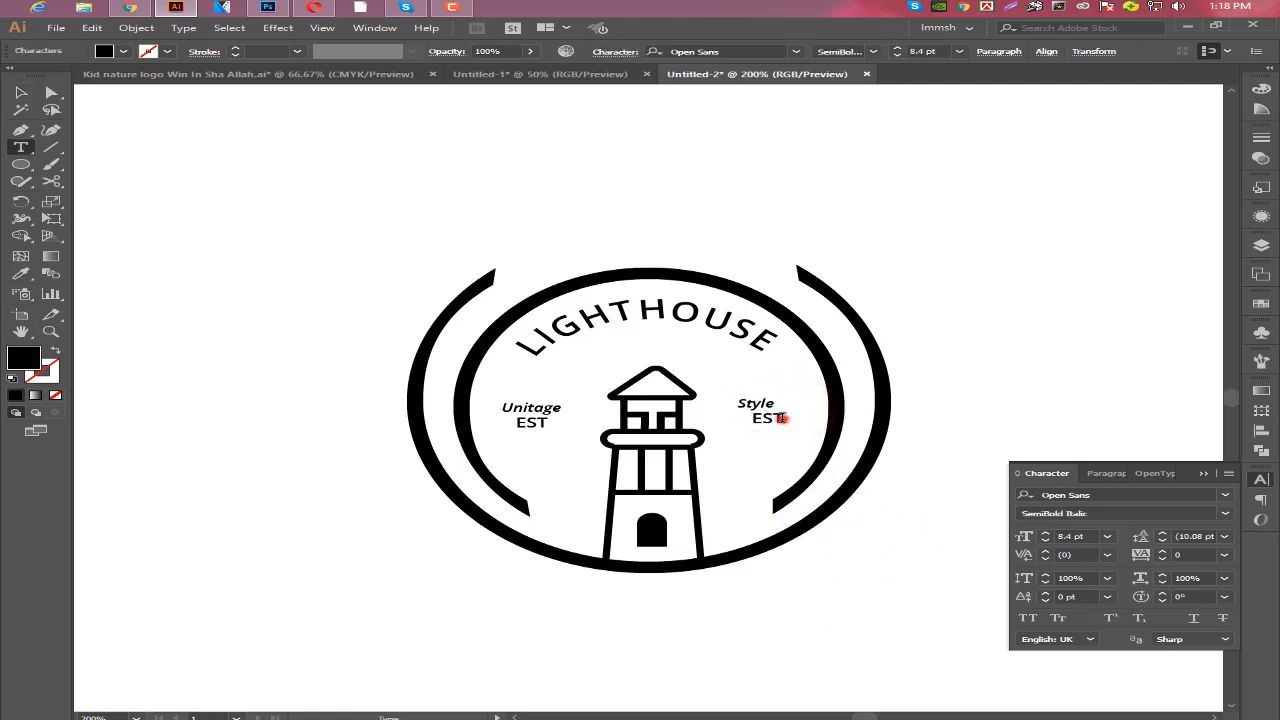
pyautogui.write('2020')
pyautogui.click(21, 92)
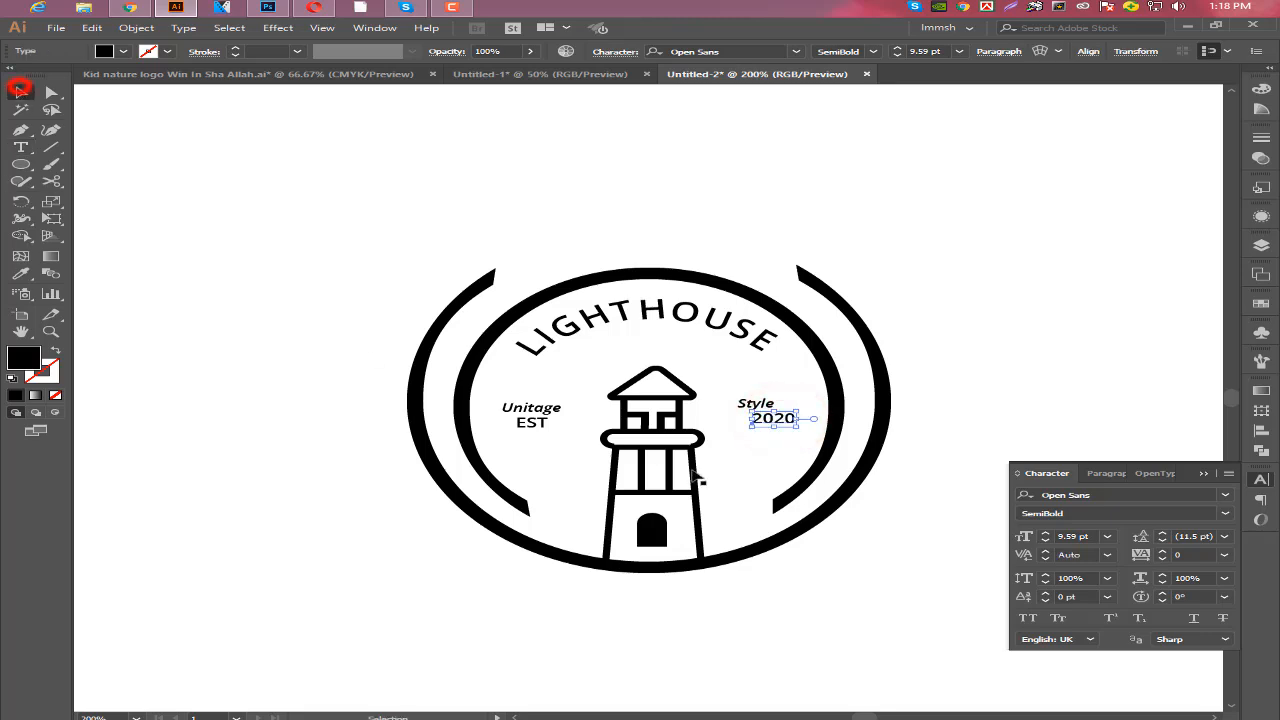
# - Nudge the Style caption right until it is centered above 2020, and close the Character panel
pyautogui.click(913, 636)
pyautogui.click(760, 404)
pyautogui.press('Right')
pyautogui.press('Right')
pyautogui.press('Right')
pyautogui.press('Right')
pyautogui.press('Right')
pyautogui.press('Right')
pyautogui.press('Right')
pyautogui.press('Right')
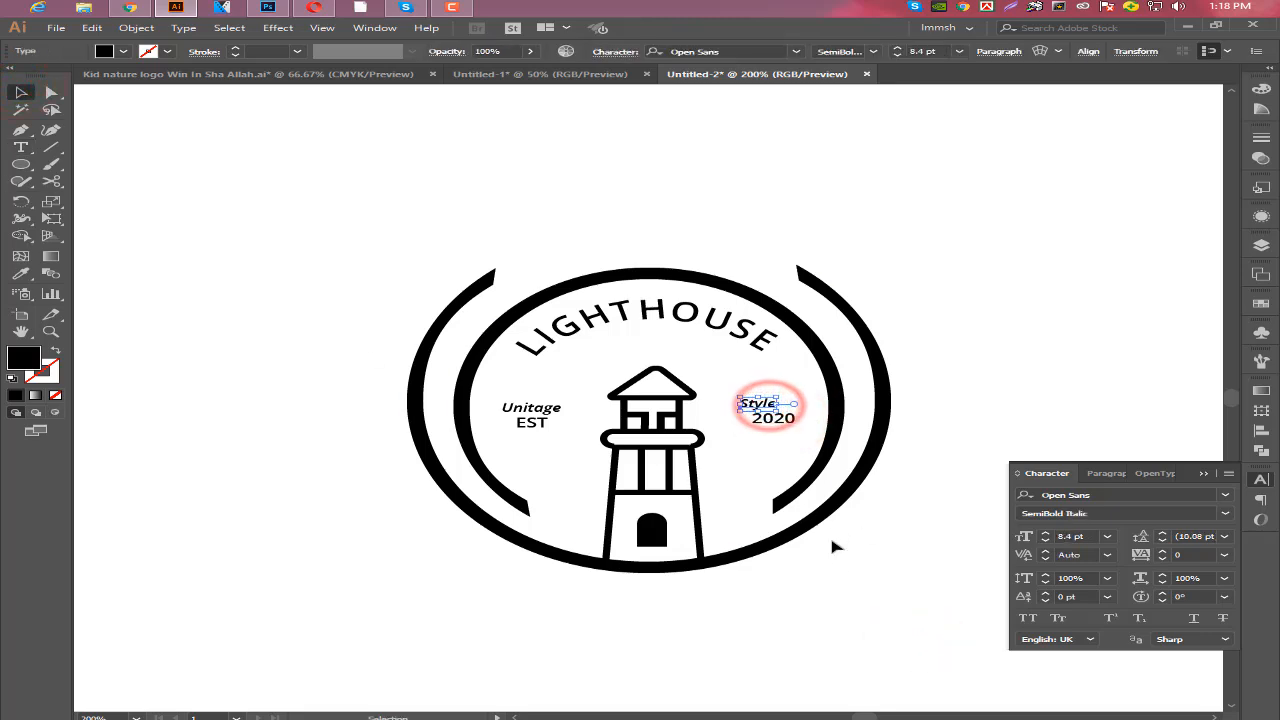
pyautogui.click(852, 576)
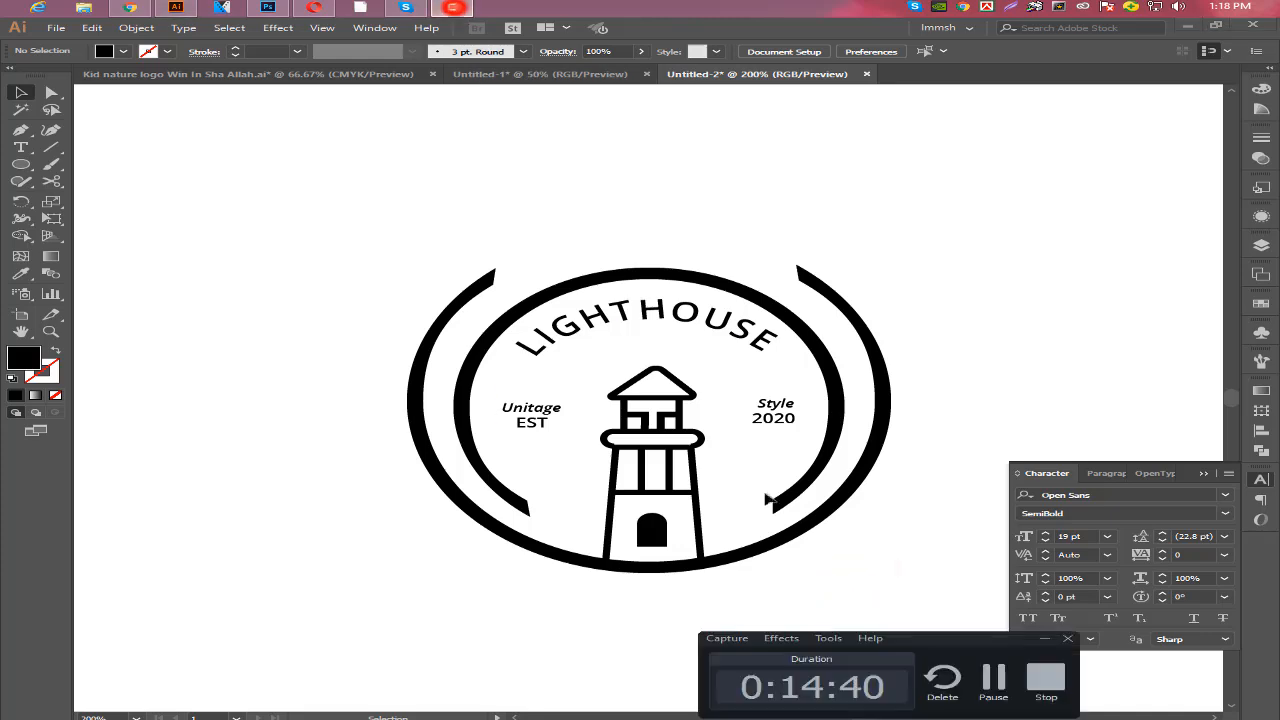
pyautogui.click(1043, 639)
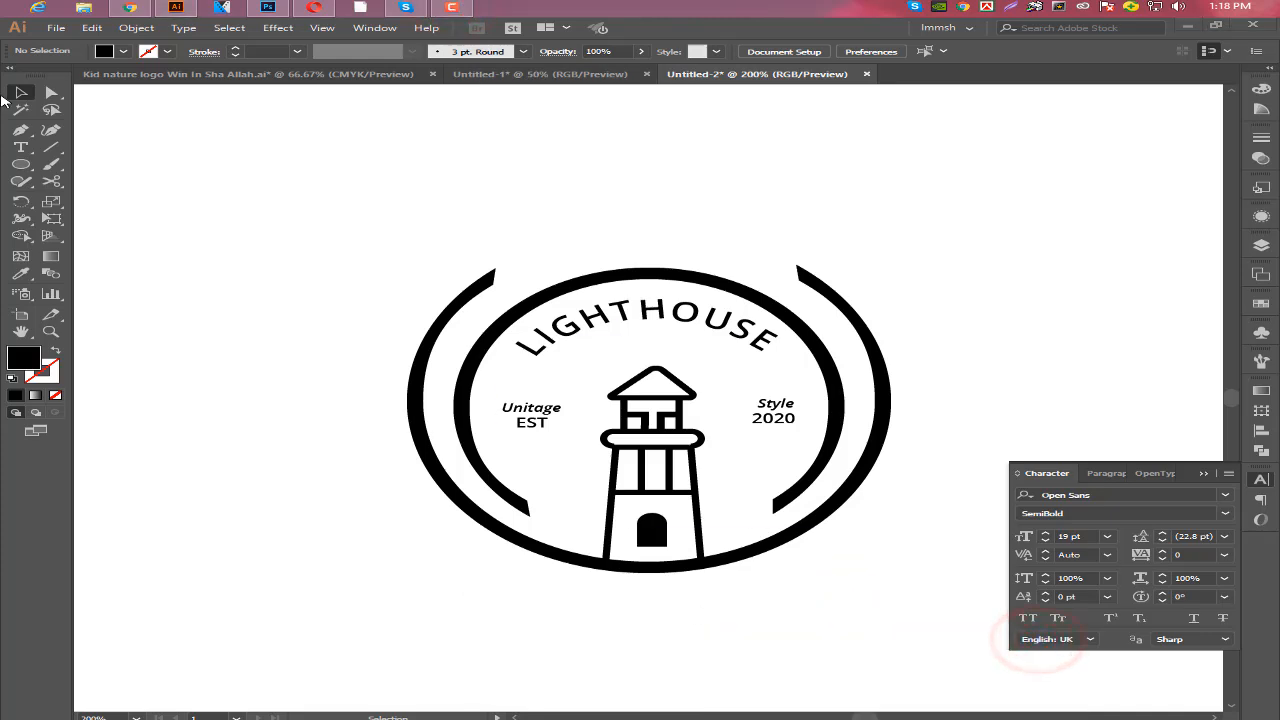
pyautogui.hotkey('ctrl', '0')
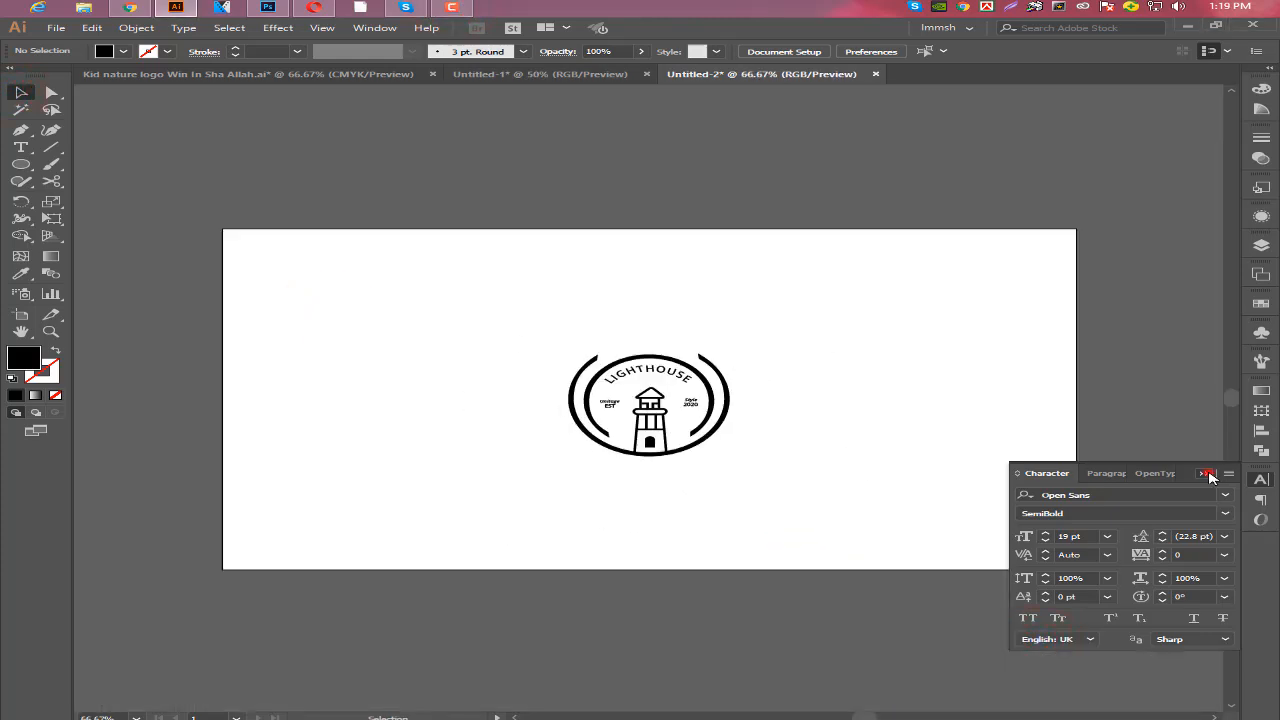
pyautogui.click(1208, 474)
pyautogui.hotkey('ctrl', '+')
pyautogui.hotkey('ctrl', '+')
pyautogui.hotkey('ctrl', '+')
pyautogui.rightClick(640, 380)
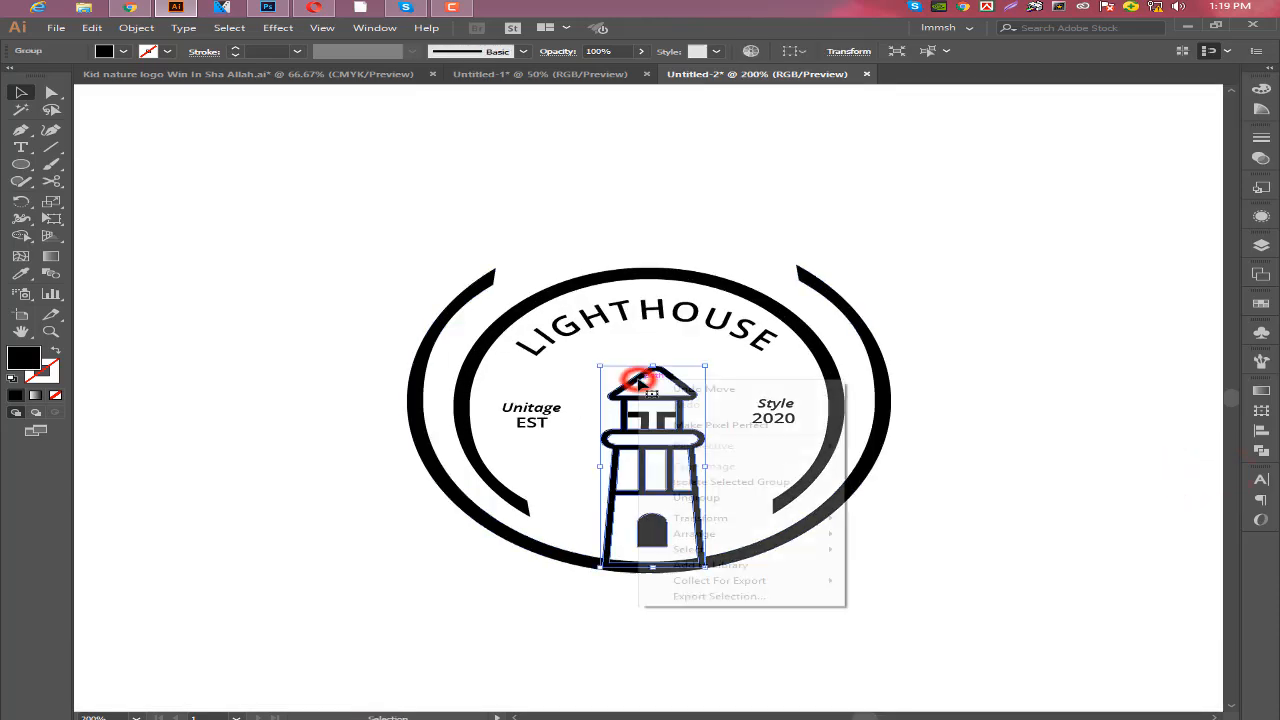
pyautogui.click(705, 499)
pyautogui.click(941, 584)
pyautogui.rightClick(675, 376)
pyautogui.click(741, 479)
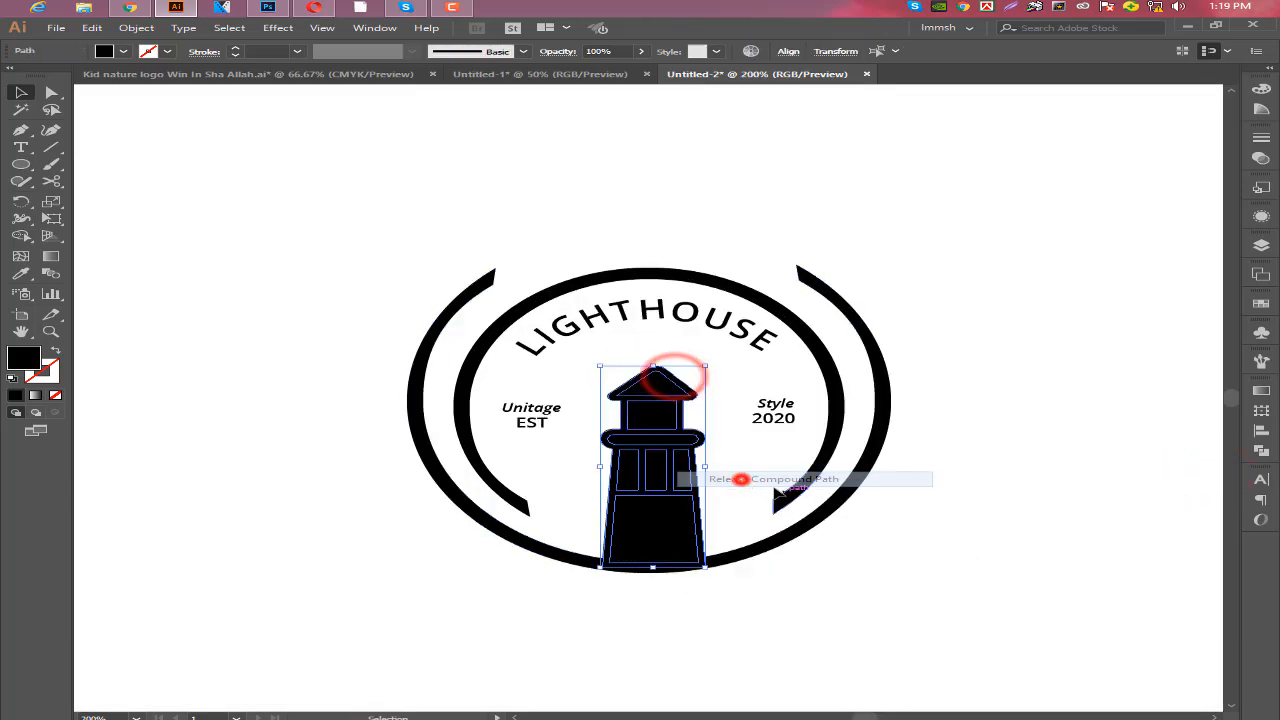
pyautogui.click(908, 549)
pyautogui.hotkey('ctrl', 'z')
pyautogui.hotkey('ctrl', 'z')
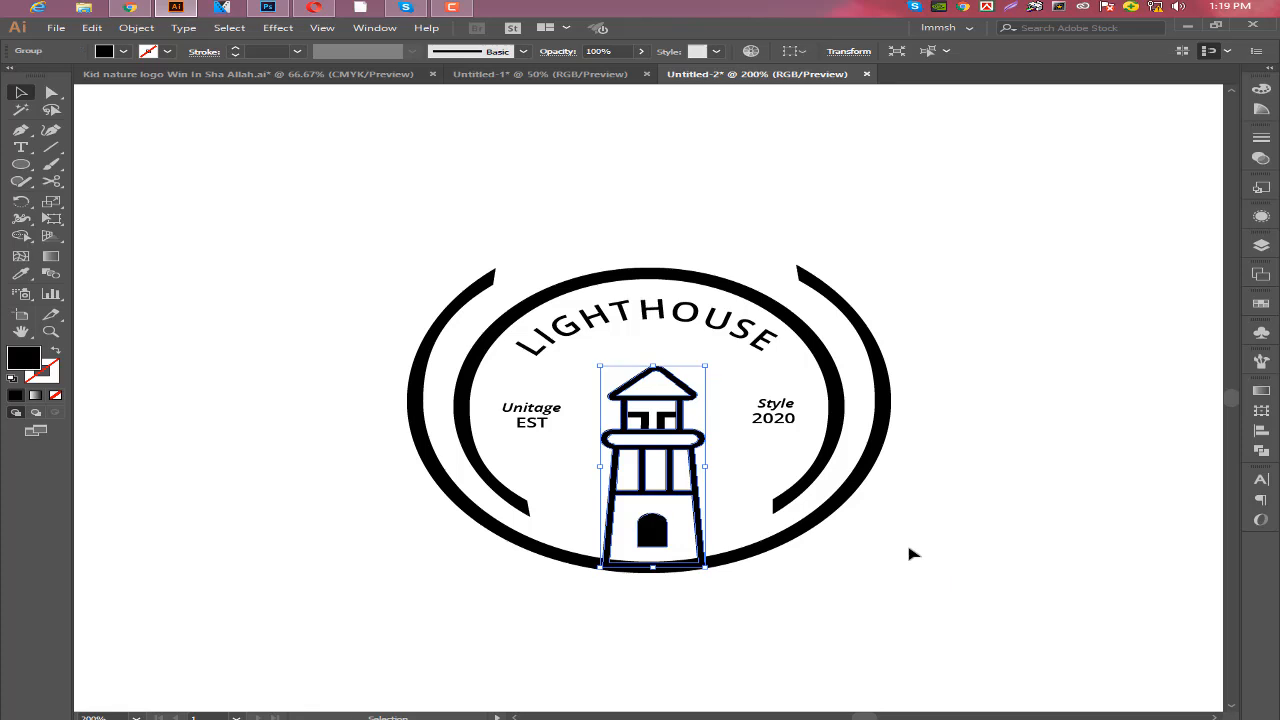
# - Merge the lighthouse group's shapes with Pathfinder Unite
pyautogui.click(1262, 450)
pyautogui.click(963, 517)
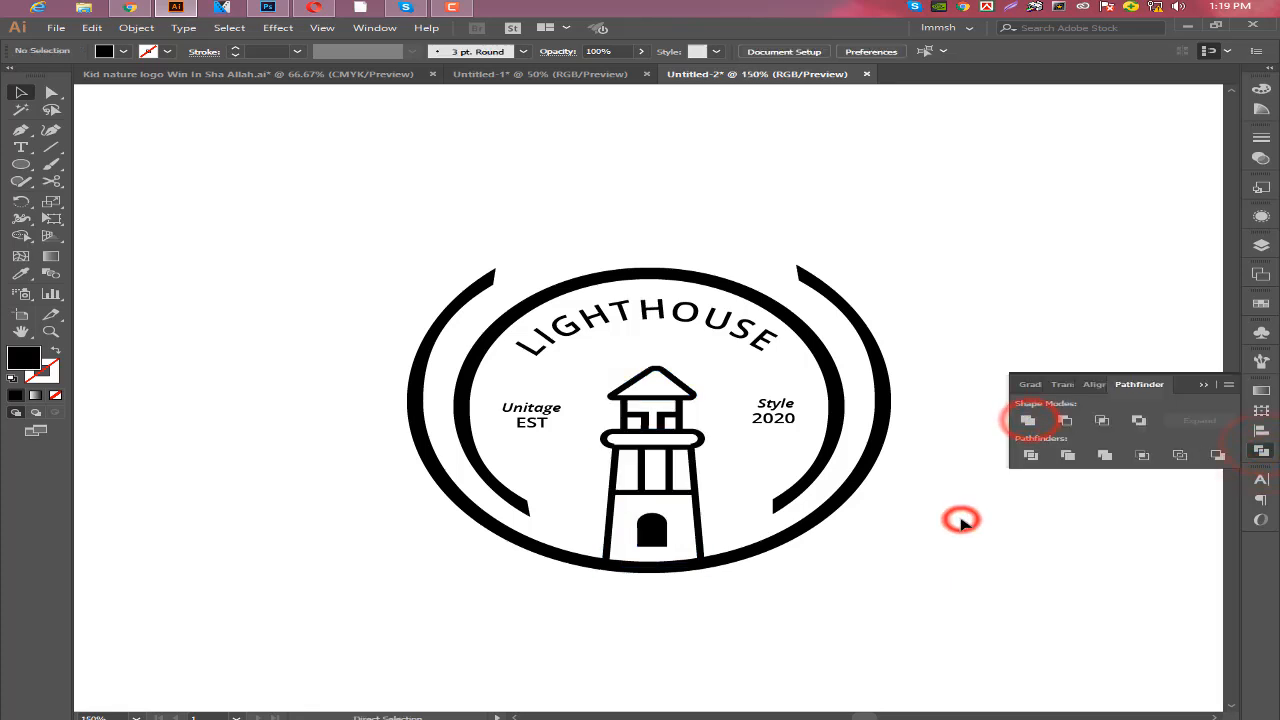
# - Ungroup the whole logo and regroup the arcs, lighthouse and all texts as one group
pyautogui.hotkey('ctrl', '1')
pyautogui.press('a')
pyautogui.moveTo(423, 281); pyautogui.dragTo(770, 535)
pyautogui.press('v')
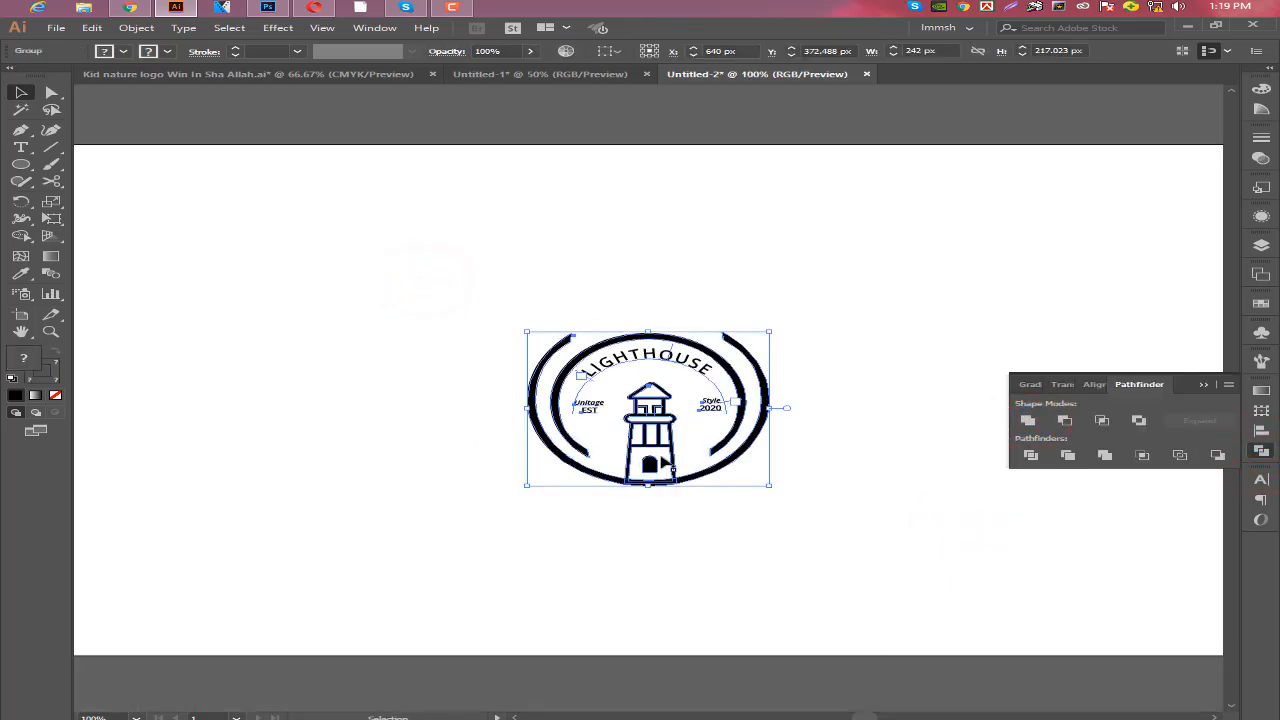
pyautogui.rightClick(663, 425)
pyautogui.click(723, 551)
pyautogui.moveTo(457, 281); pyautogui.dragTo(787, 542)
pyautogui.rightClick(651, 391)
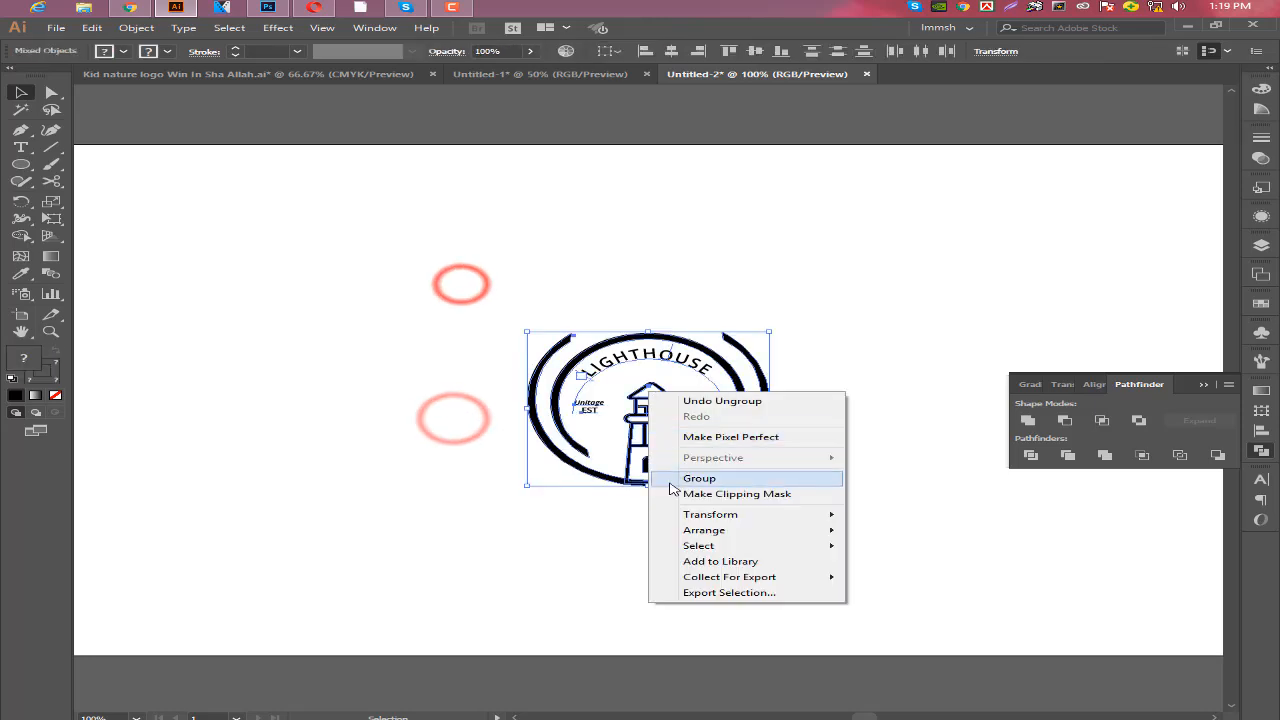
pyautogui.click(690, 477)
pyautogui.click(498, 542)
# - Move the grouped logo off the artboard to the empty canvas above it
pyautogui.hotkey('ctrl', '-')
pyautogui.moveTo(500, 322); pyautogui.dragTo(698, 495)
pyautogui.hotkey('ctrl', '-')
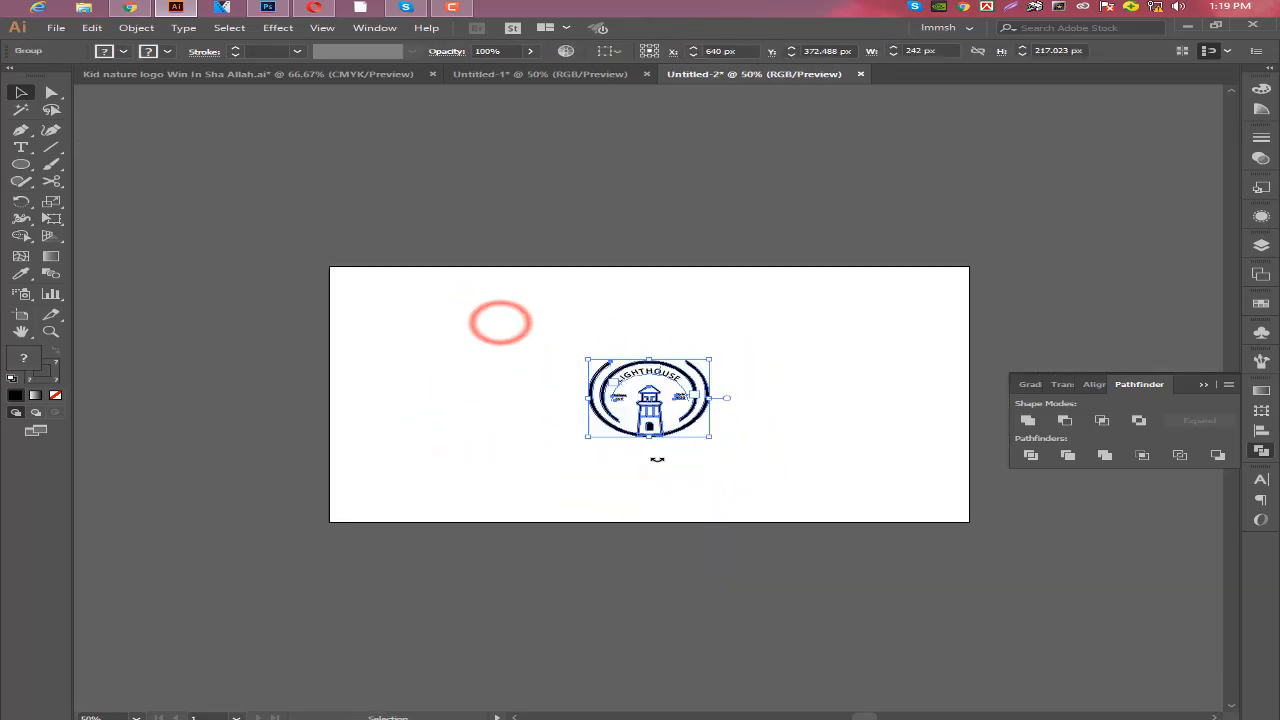
pyautogui.click(614, 408)
pyautogui.moveTo(606, 418); pyautogui.dragTo(468, 192)
pyautogui.click(337, 217)
# - Place the ocean and rocks photo from the Downloads folder onto the artboard at the artboard's full height
pyautogui.click(60, 27)
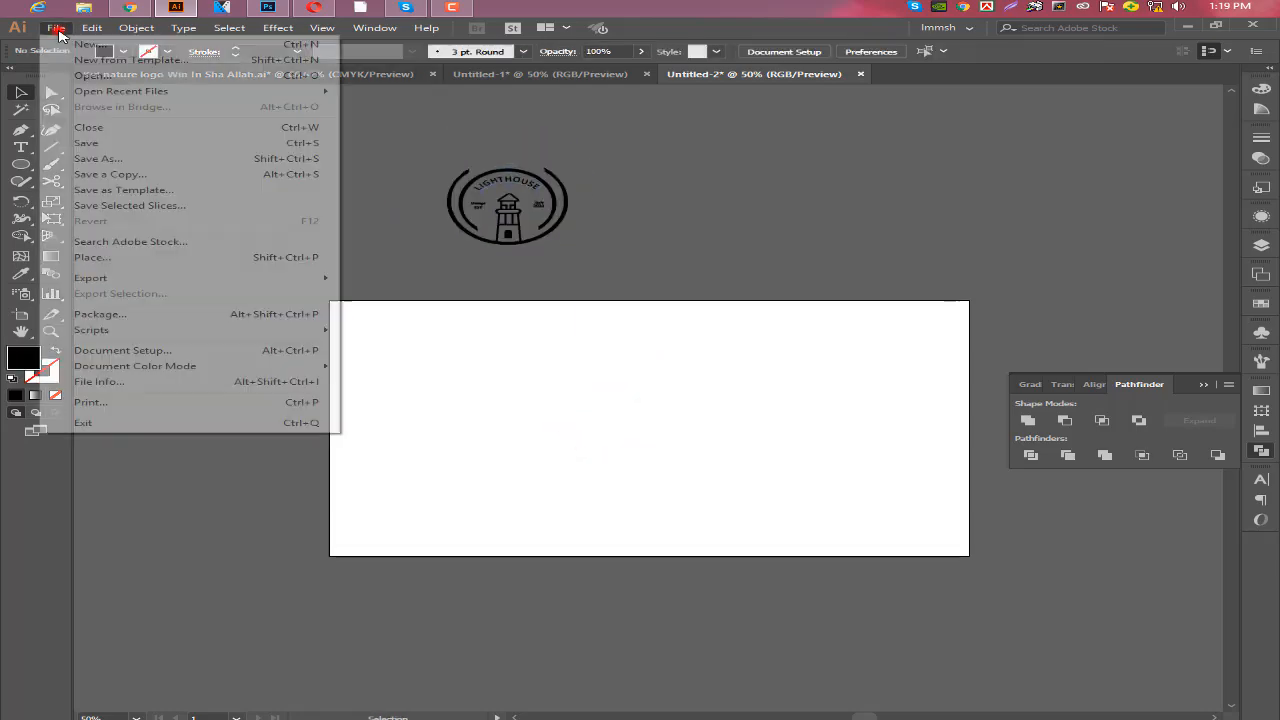
pyautogui.click(108, 255)
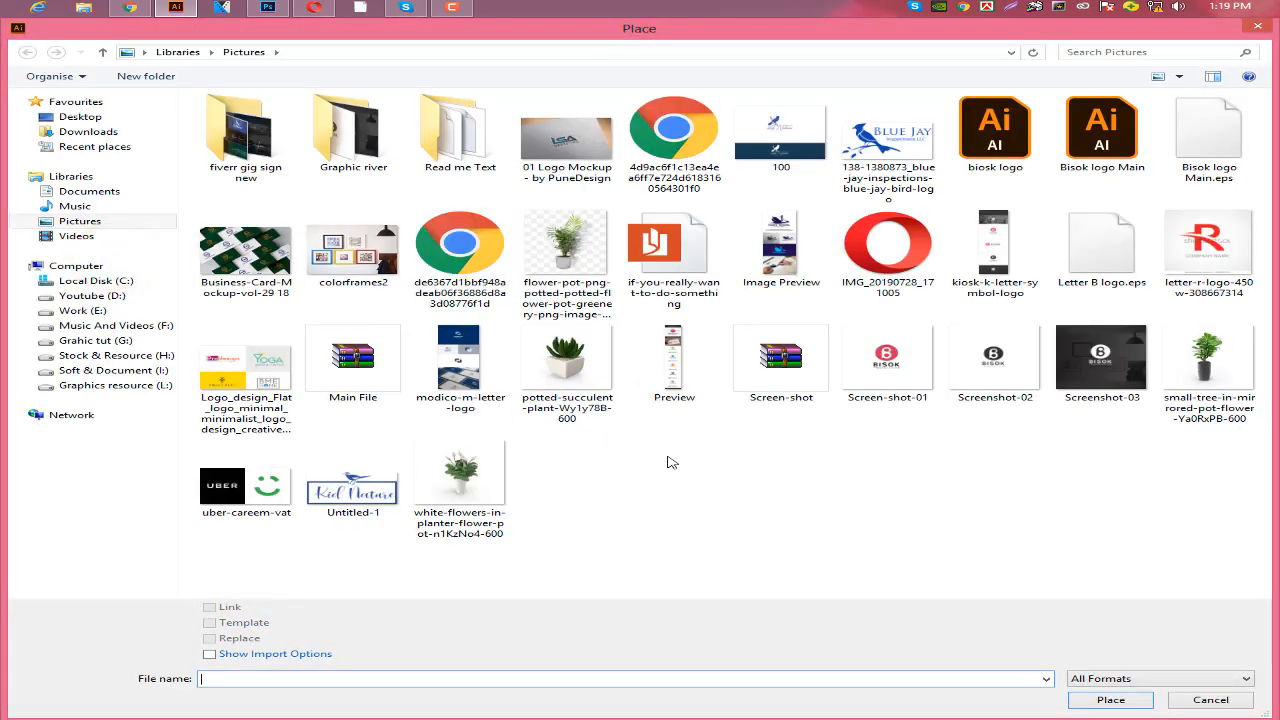
pyautogui.click(88, 131)
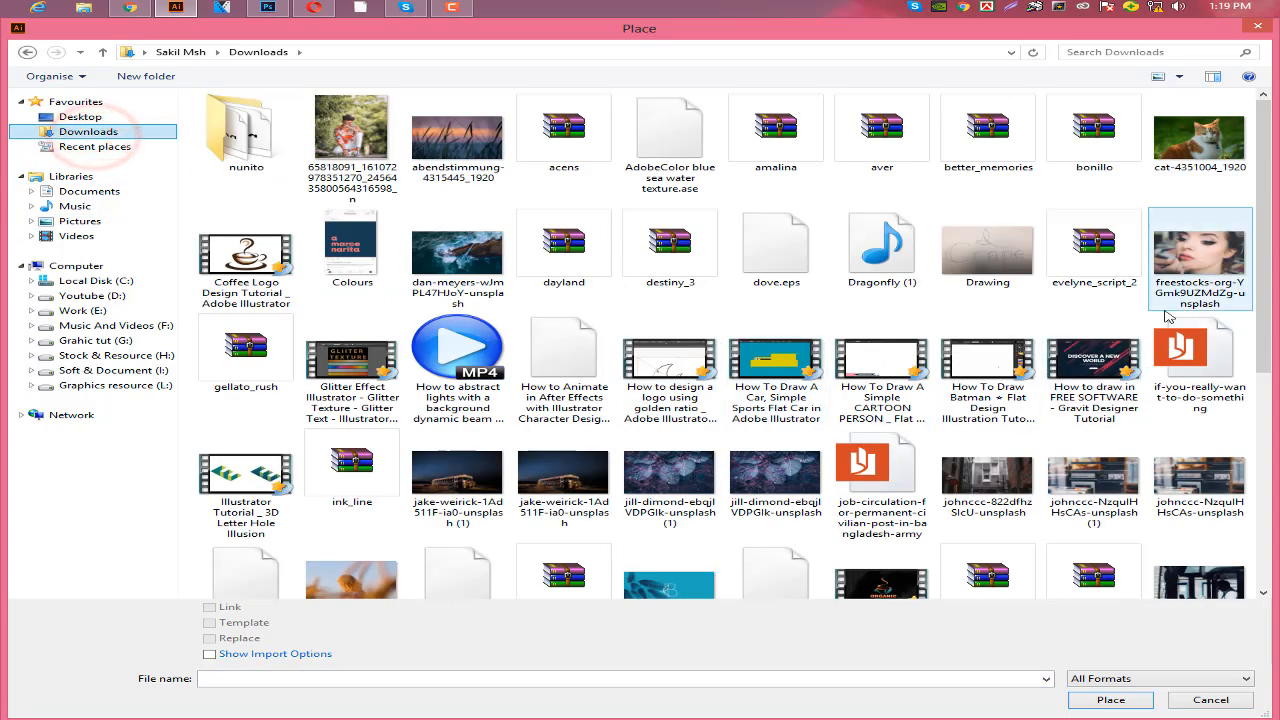
pyautogui.doubleClick(455, 277)
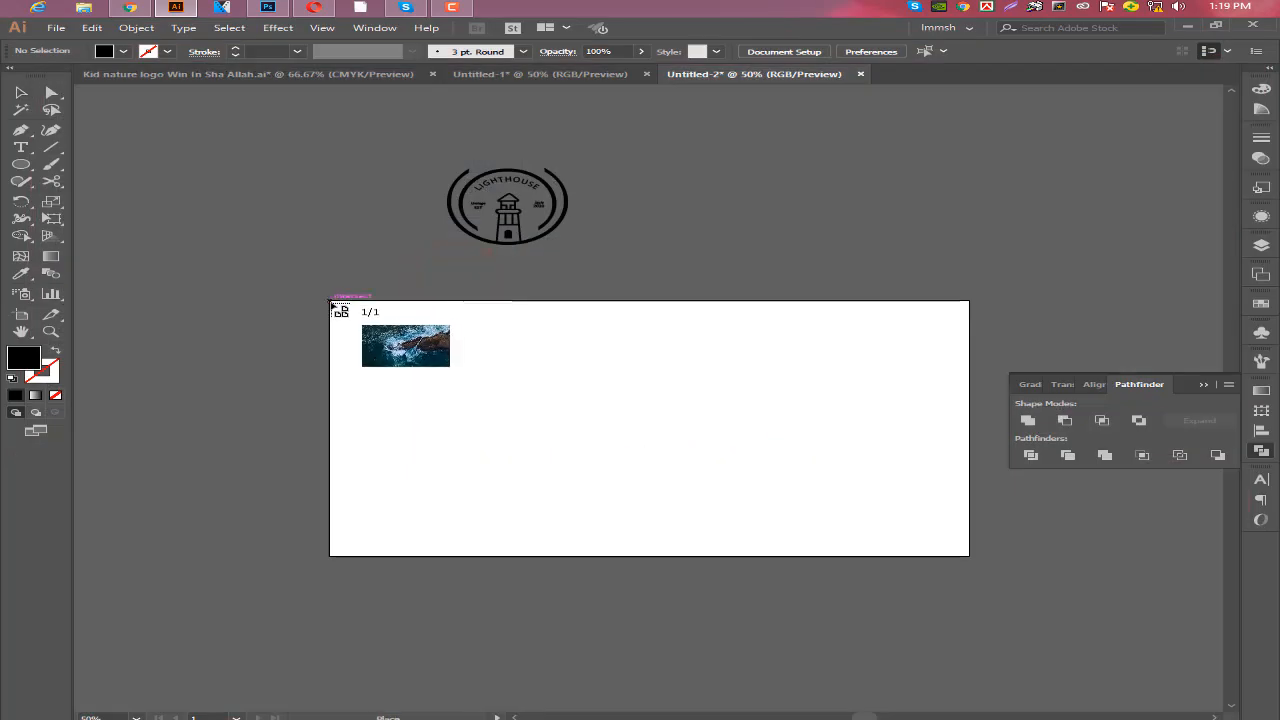
pyautogui.moveTo(333, 302); pyautogui.dragTo(931, 526)
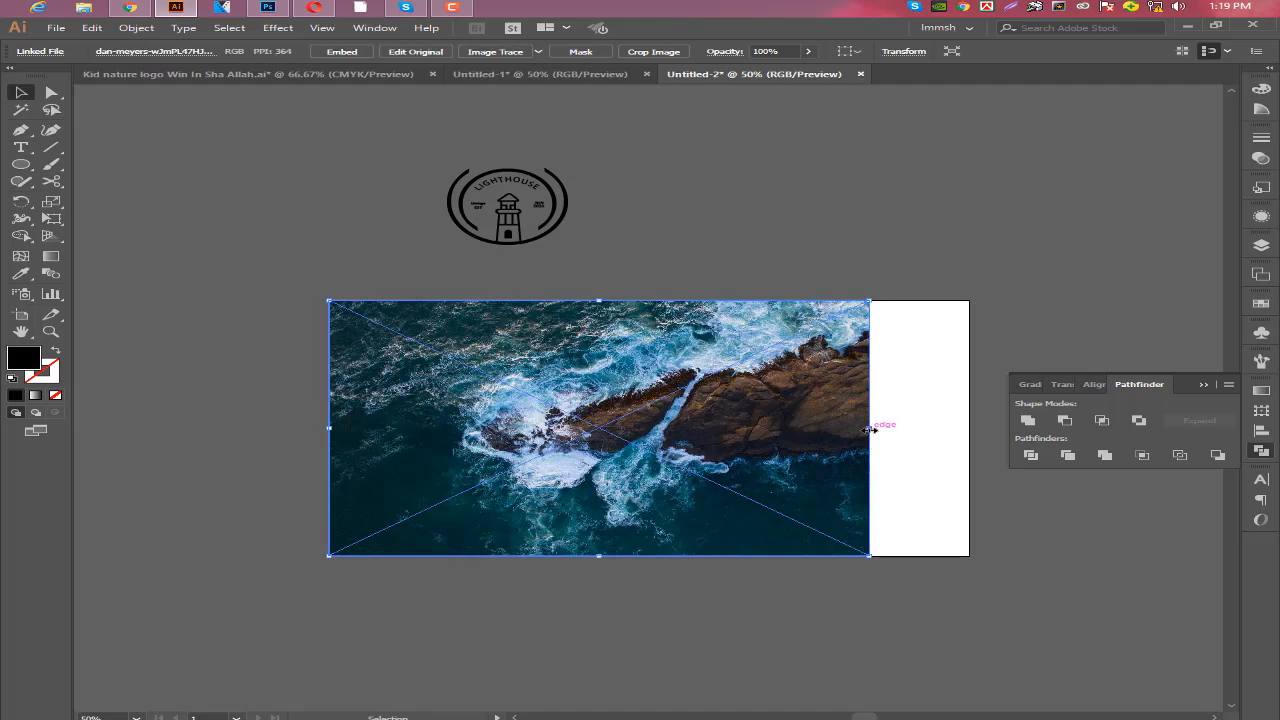
# - Stretch the placed photo to the artboard's right edge so it covers the full width
pyautogui.moveTo(871, 429); pyautogui.dragTo(970, 440)
pyautogui.click(1080, 548)
pyautogui.click(1202, 383)
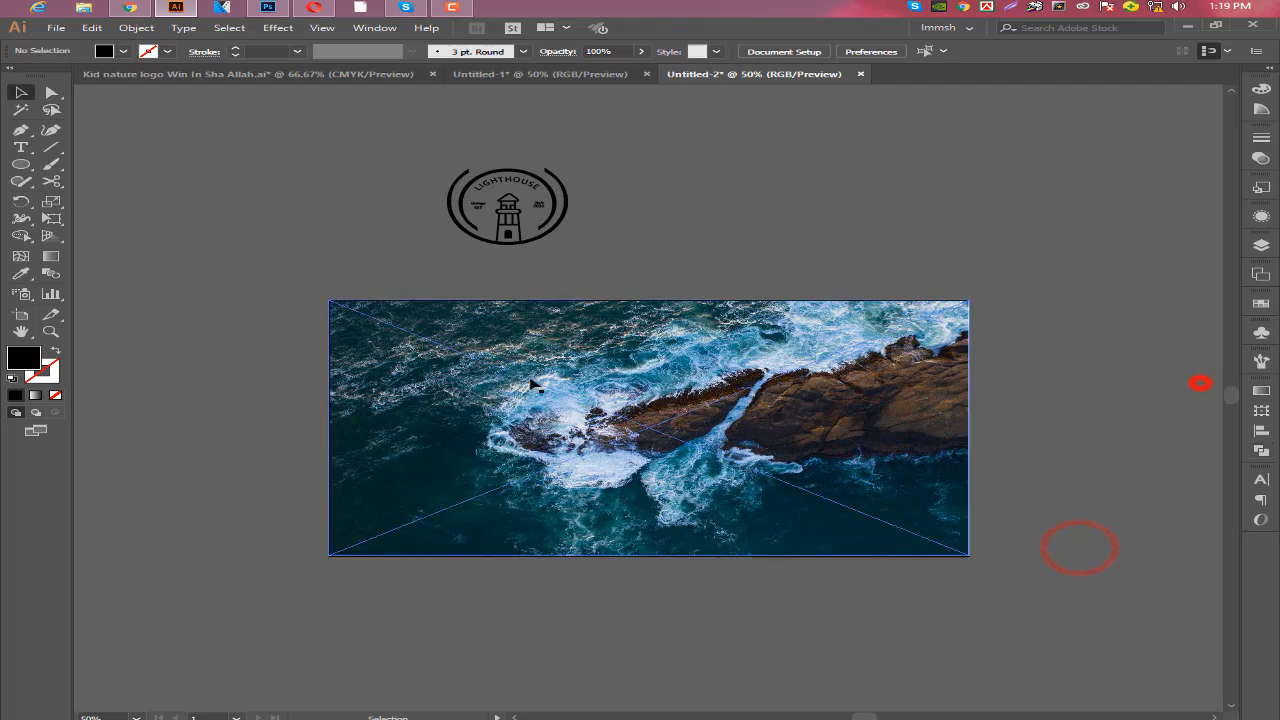
# - Create a black rectangle of 1280 × 720 px over the photo
pyautogui.moveTo(20, 164); pyautogui.dragTo(83, 164)
pyautogui.click(535, 385)
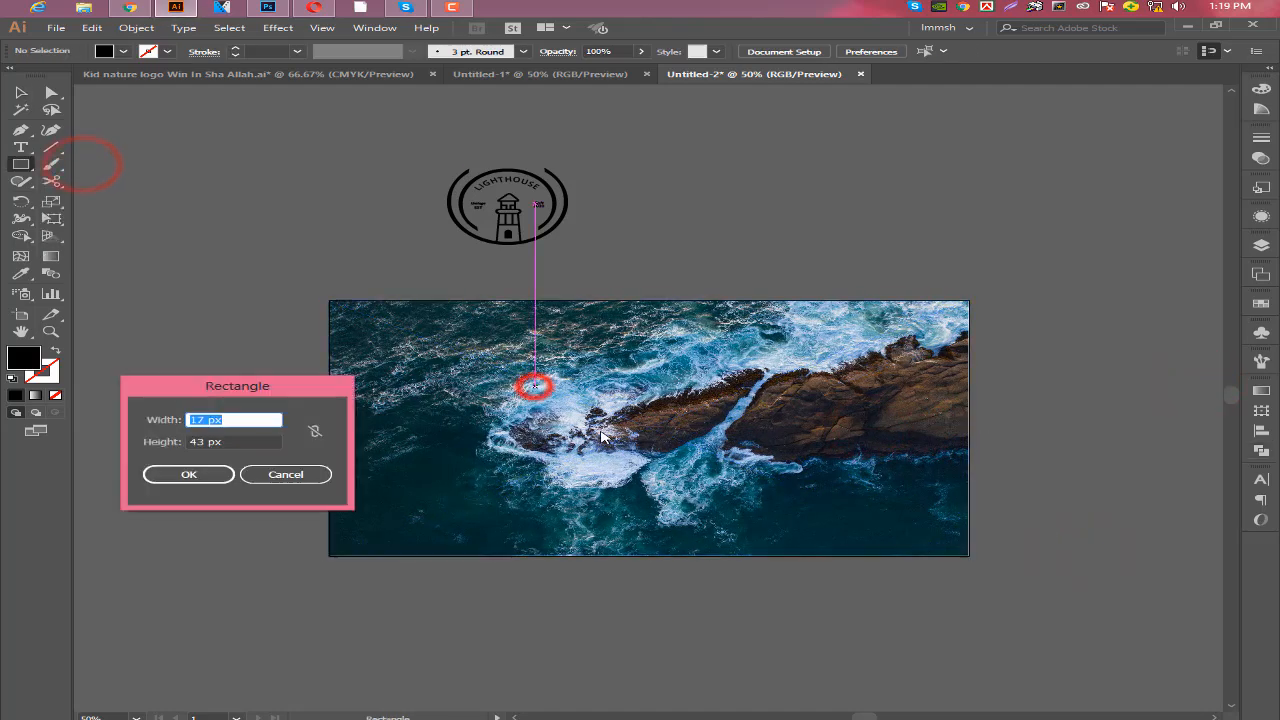
pyautogui.write('128')
pyautogui.click(238, 444)
pyautogui.press('BackSpace')
pyautogui.press('BackSpace')
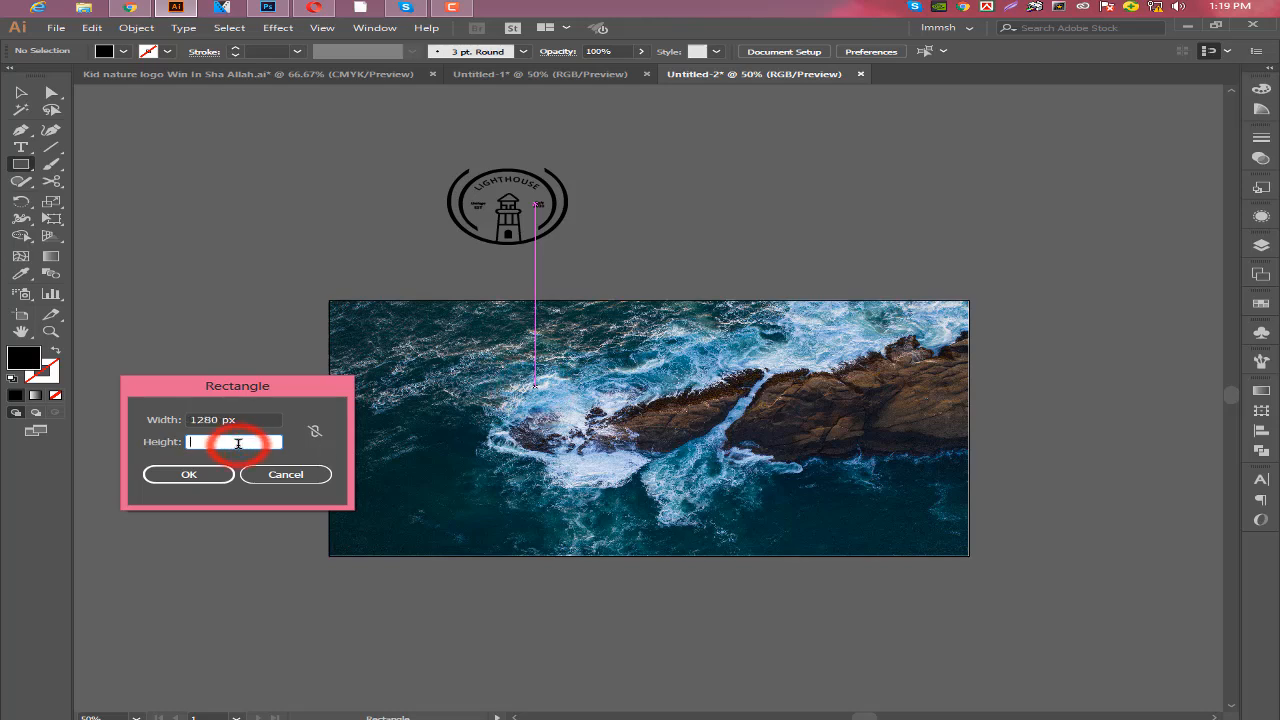
pyautogui.write('720')
pyautogui.press('Return')
pyautogui.click(22, 92)
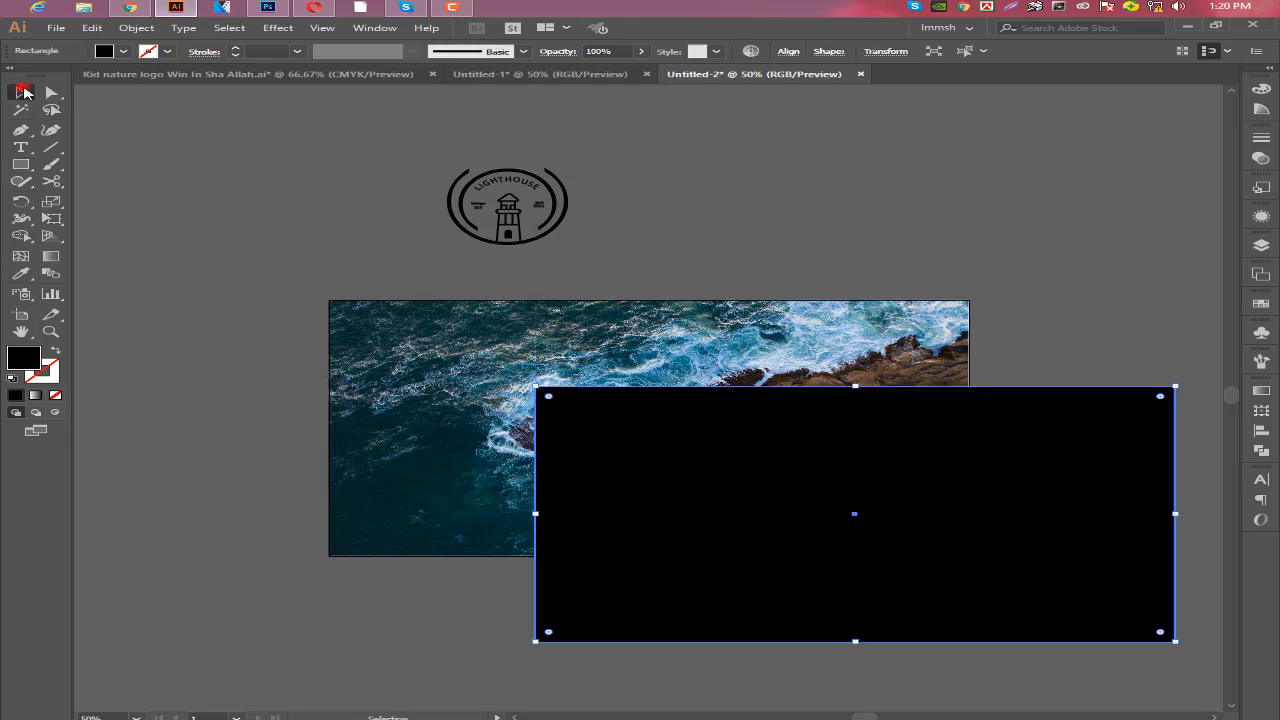
# - Set alignment to the artboard and center the black rectangle on it horizontally and vertically
pyautogui.click(789, 51)
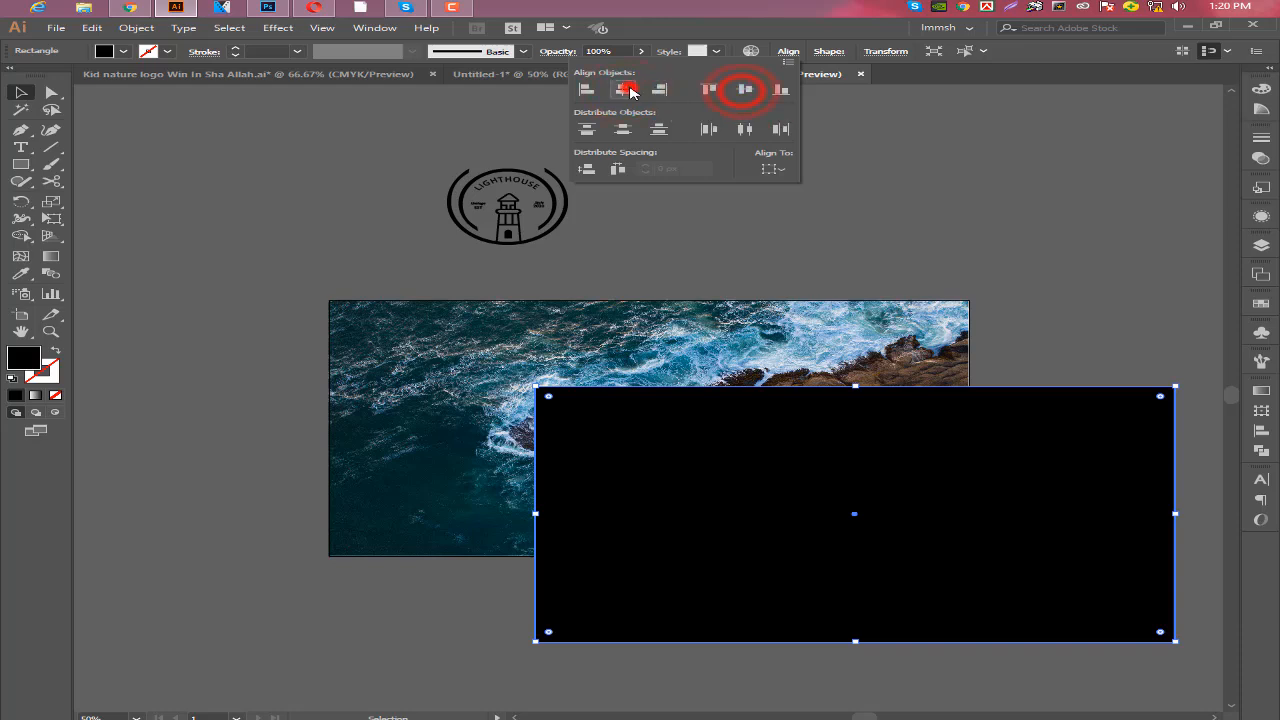
pyautogui.click(860, 215)
pyautogui.click(788, 51)
pyautogui.click(770, 168)
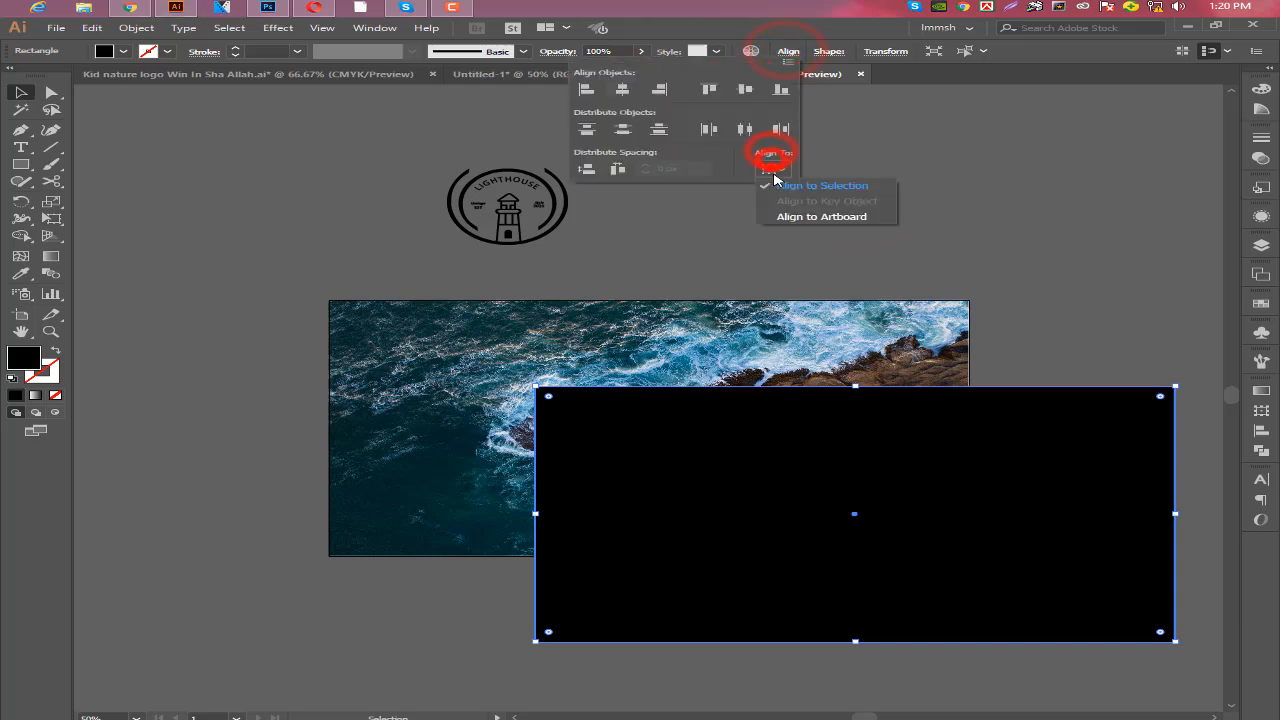
pyautogui.click(807, 212)
pyautogui.click(614, 91)
pyautogui.click(745, 89)
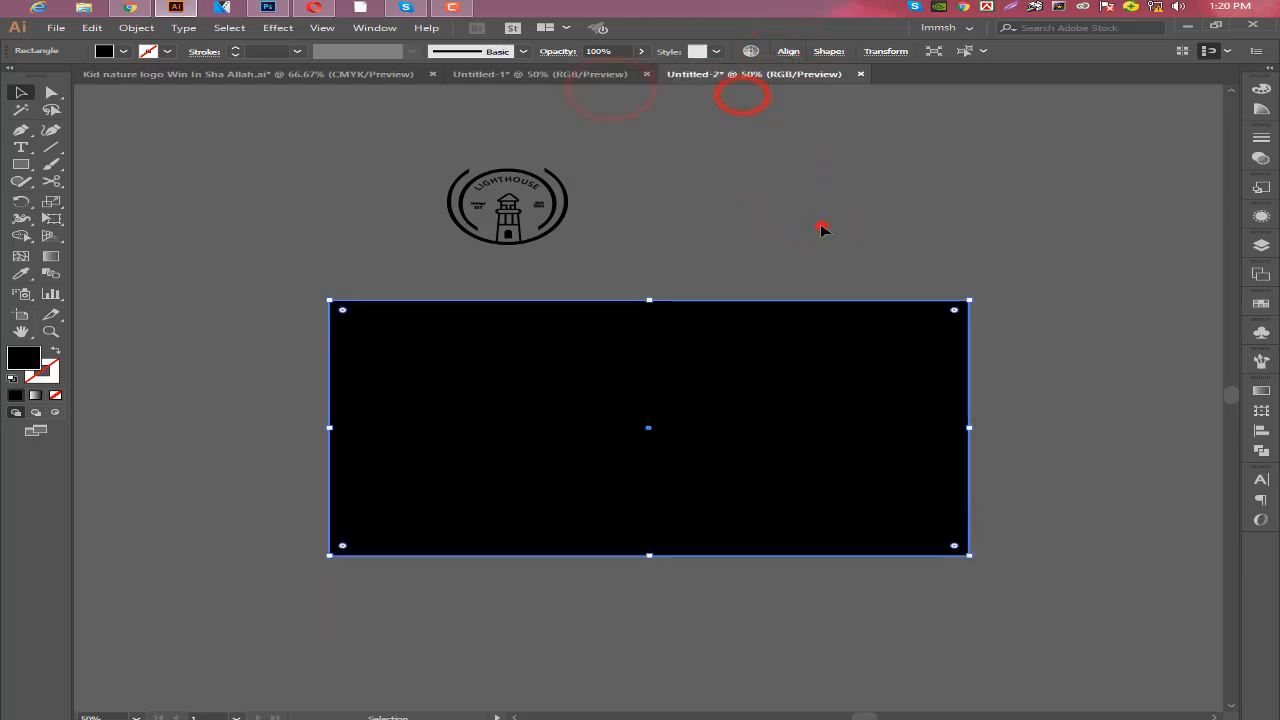
# - Lower the black rectangle's opacity to make it a dark, see-through overlay on the photo
pyautogui.click(641, 51)
pyautogui.moveTo(642, 69); pyautogui.dragTo(613, 74)
pyautogui.click(649, 171)
# - Center the logo group on the artboard horizontally and vertically and bring it to the front
pyautogui.click(452, 196)
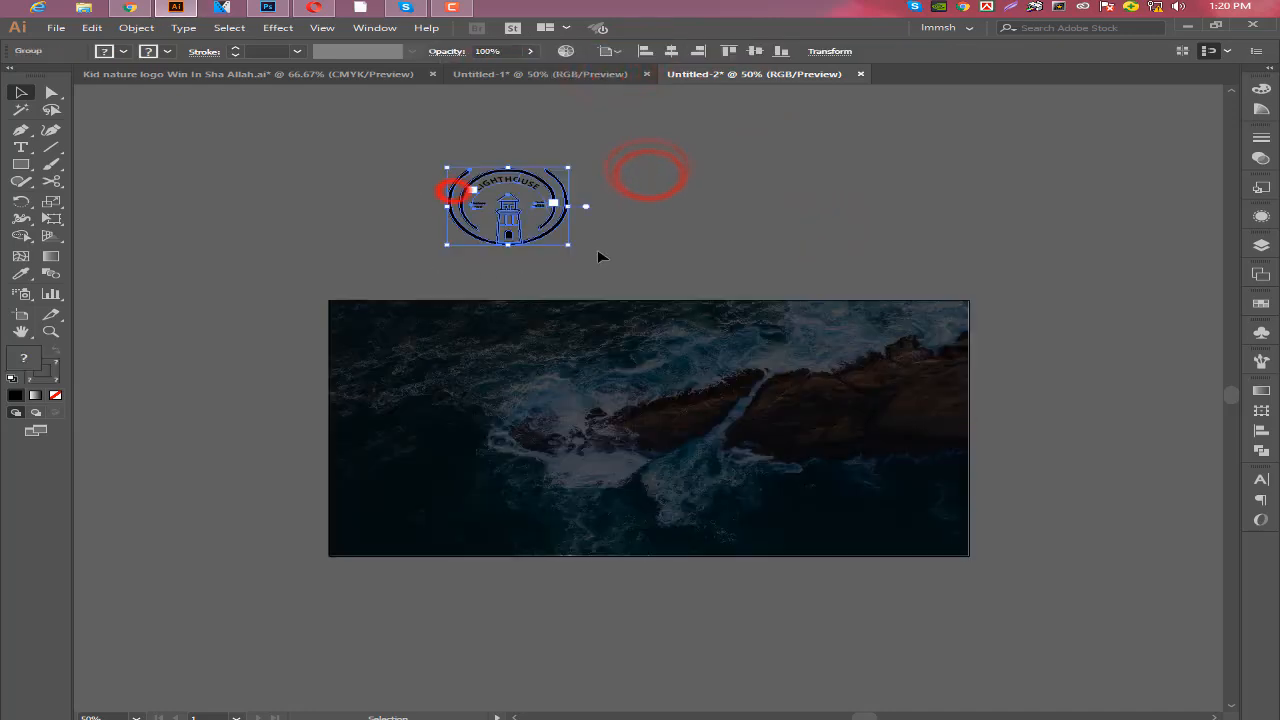
pyautogui.click(671, 51)
pyautogui.click(755, 51)
pyautogui.rightClick(628, 424)
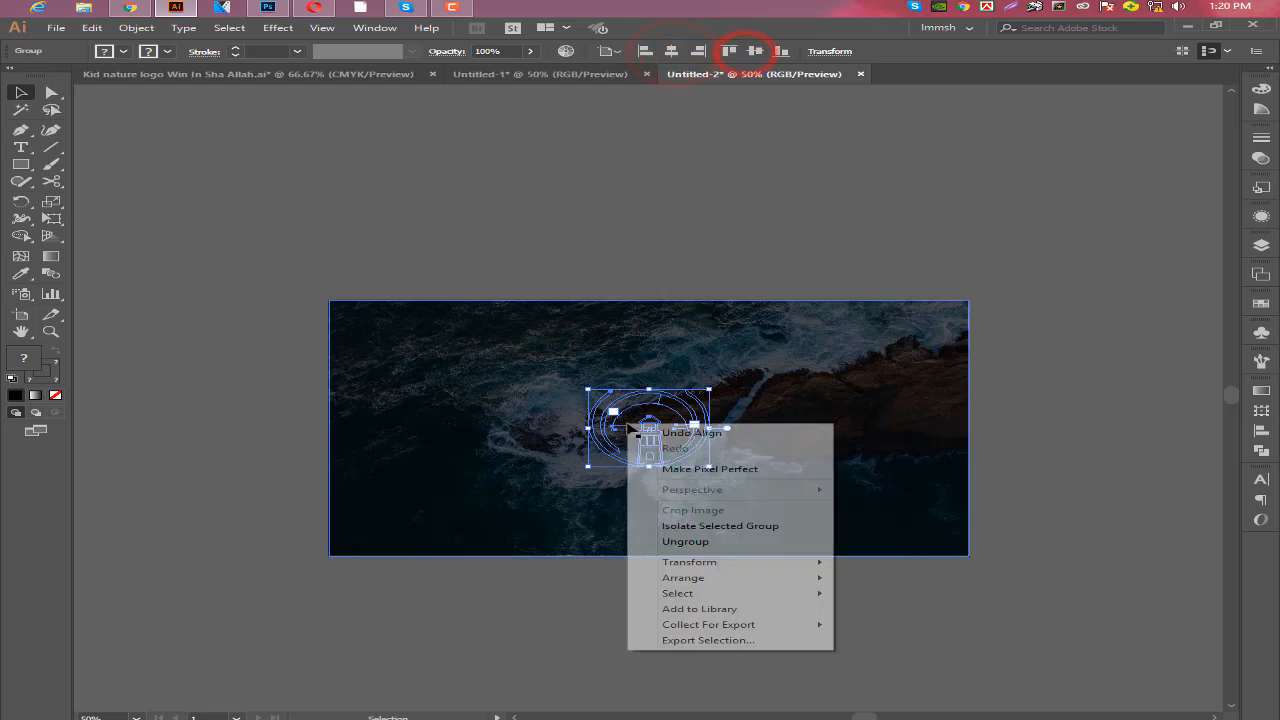
pyautogui.moveTo(763, 589)
pyautogui.click(899, 577)
# - Fill the logo group with white
pyautogui.click(112, 52)
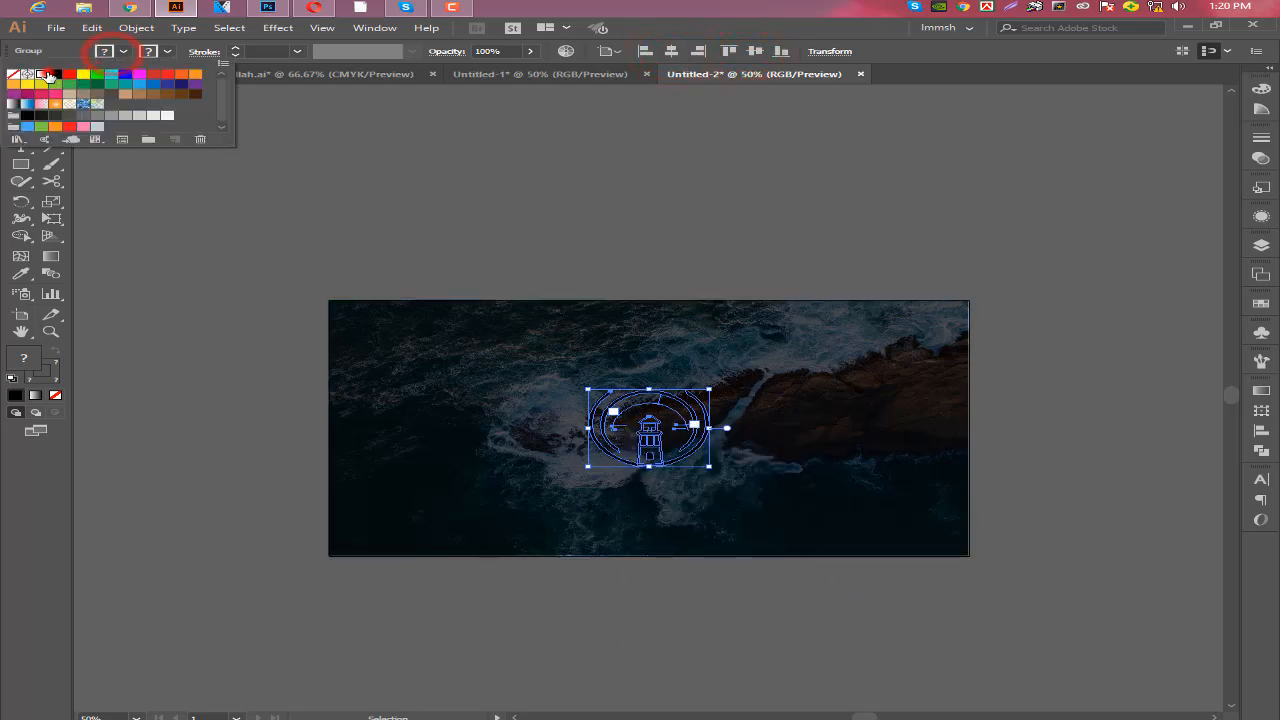
pyautogui.click(47, 76)
pyautogui.click(250, 250)
# - Enlarge the logo proportionally around its center until it spans about a third of the artboard's width
pyautogui.click(651, 463)
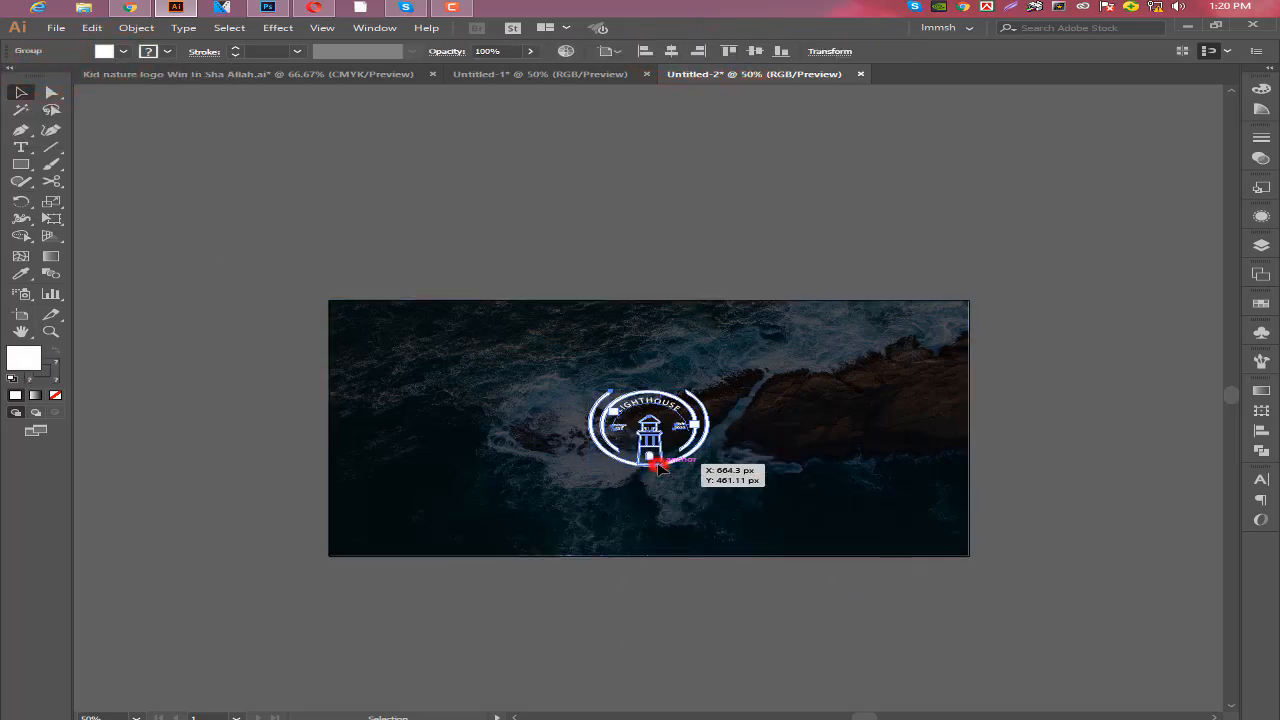
pyautogui.moveTo(707, 467); pyautogui.dragTo(744, 490)
pyautogui.click(540, 591)
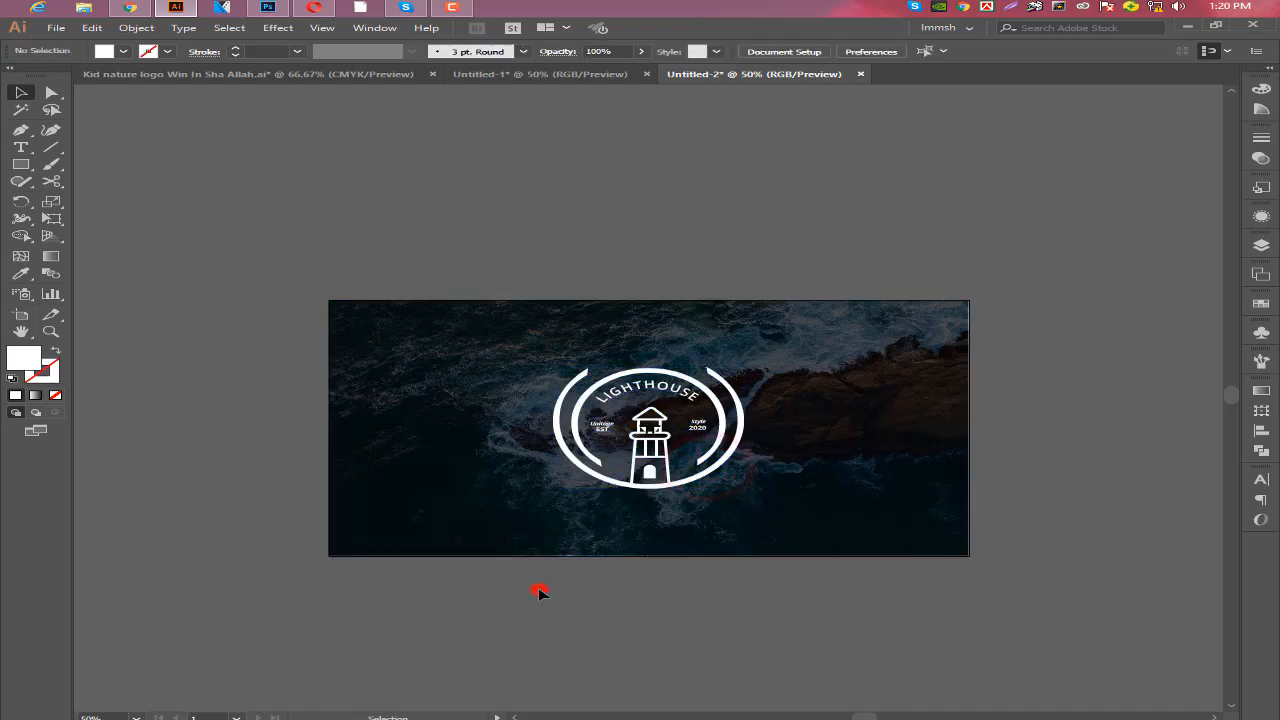
pyautogui.hotkey('ctrl', '-')
pyautogui.hotkey('ctrl', '=')
pyautogui.click(658, 487)
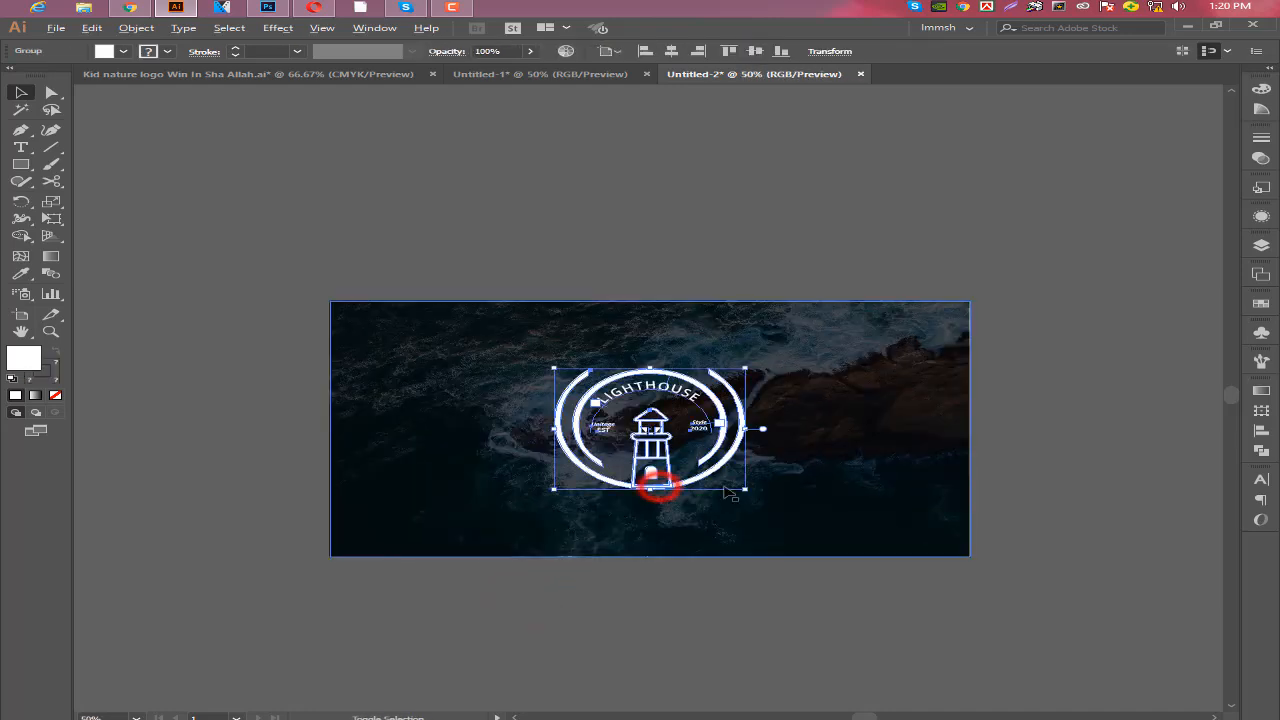
pyautogui.moveTo(744, 489); pyautogui.dragTo(758, 498)
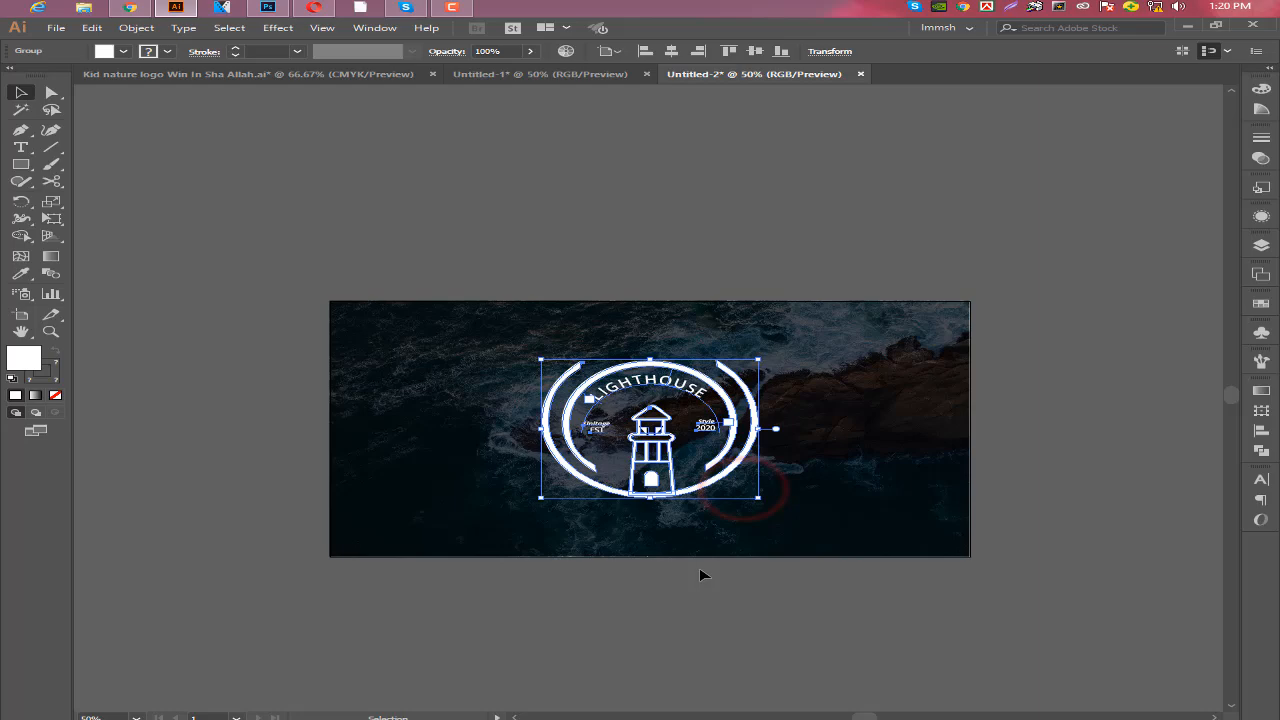
pyautogui.click(629, 620)
# - Select only the left small window in the lighthouse's lantern room and set its fill to none
pyautogui.hotkey('ctrl', '-')
pyautogui.hotkey('ctrl', '-')
pyautogui.hotkey('ctrl', '=')
pyautogui.hotkey('ctrl', '=')
pyautogui.hotkey('ctrl', '=')
pyautogui.hotkey('ctrl', '=')
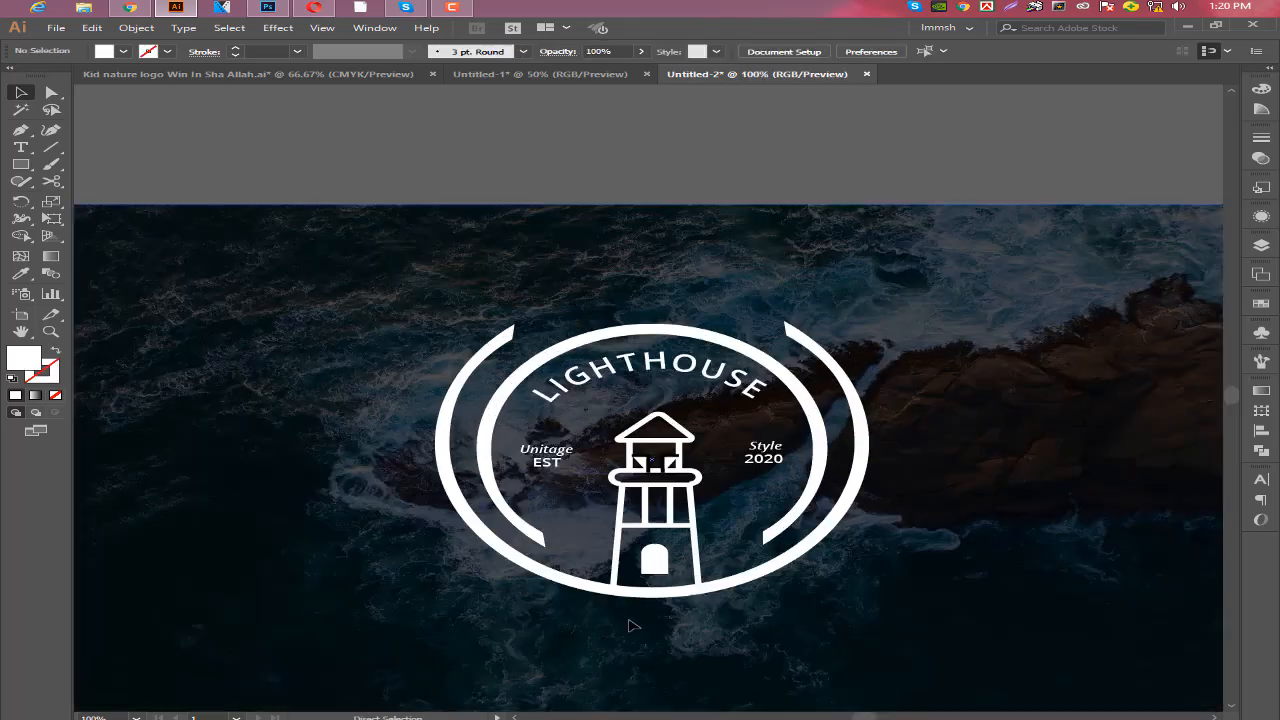
pyautogui.click(634, 455)
pyautogui.click(712, 582)
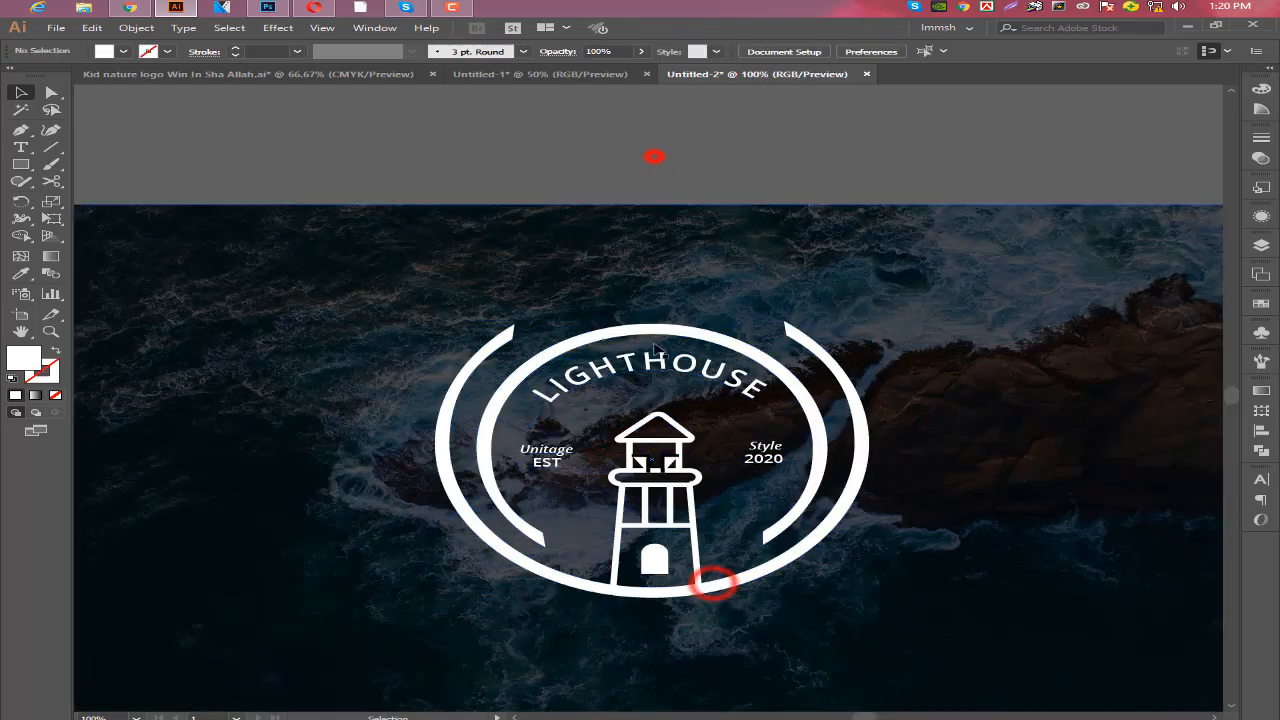
pyautogui.click(654, 157)
pyautogui.click(641, 460)
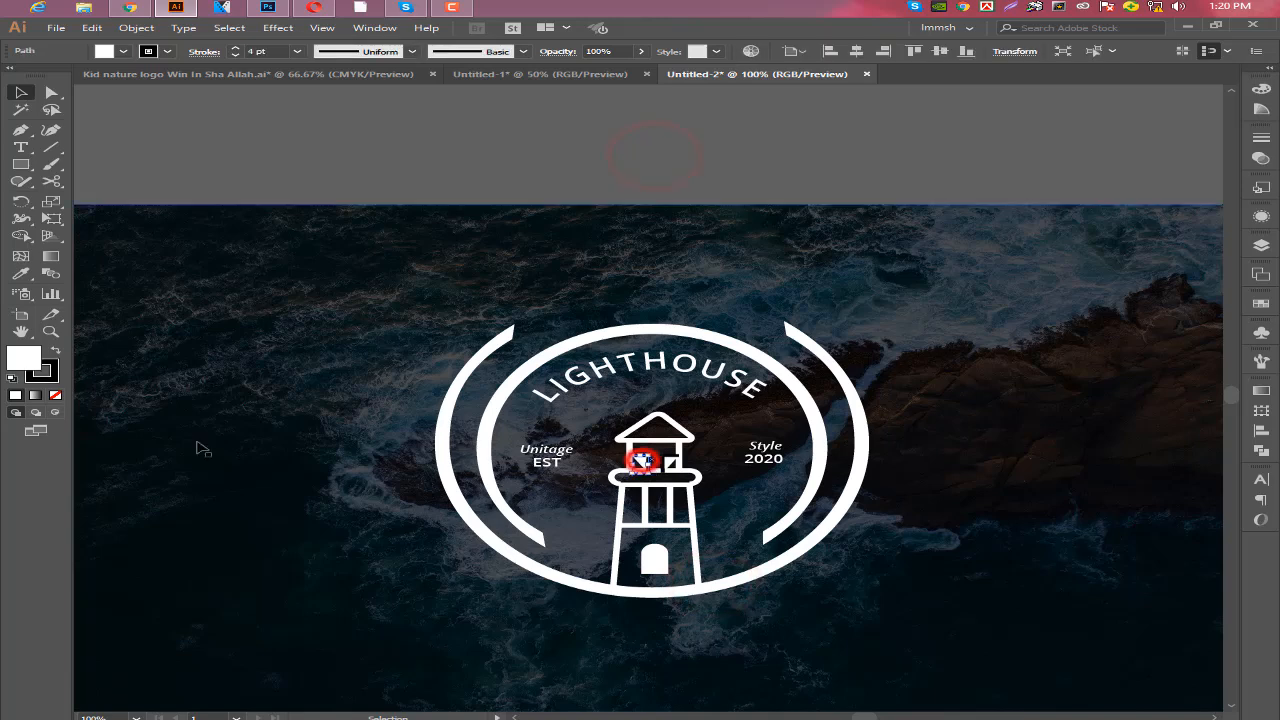
pyautogui.click(123, 51)
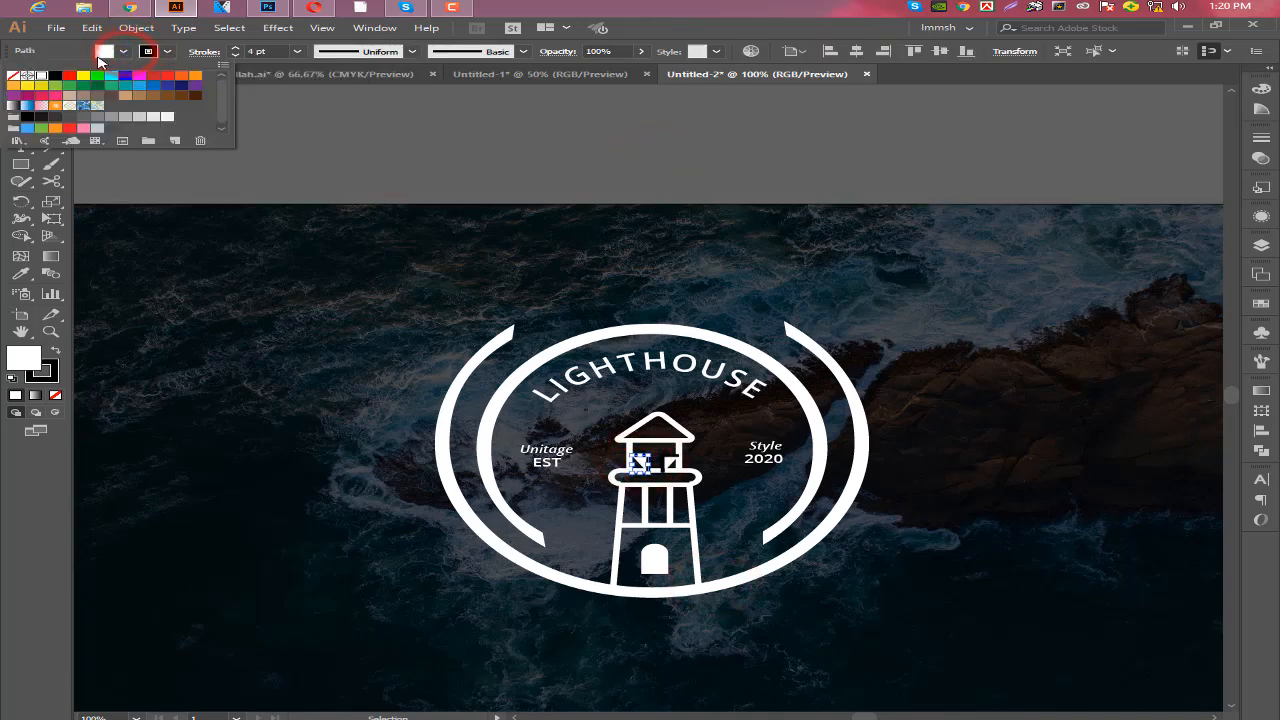
pyautogui.click(12, 76)
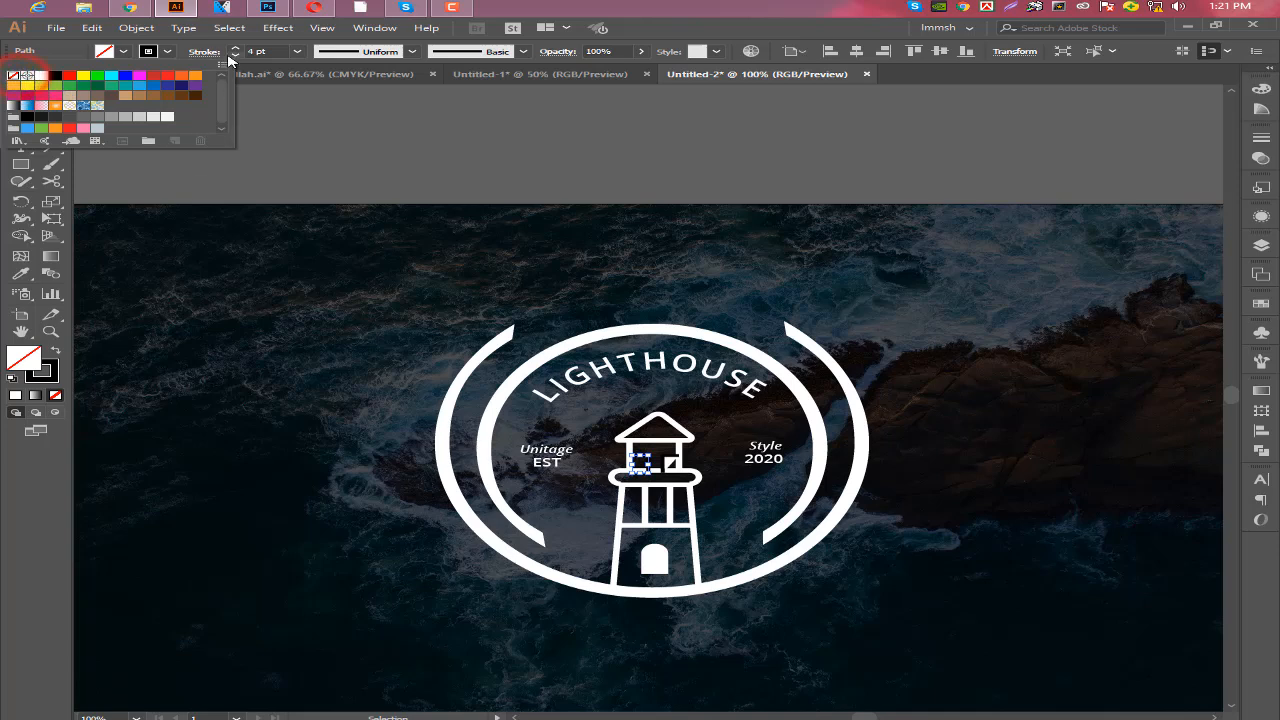
# - Set the stroke of the selected left lantern-room window to white and deselect it
pyautogui.click(167, 51)
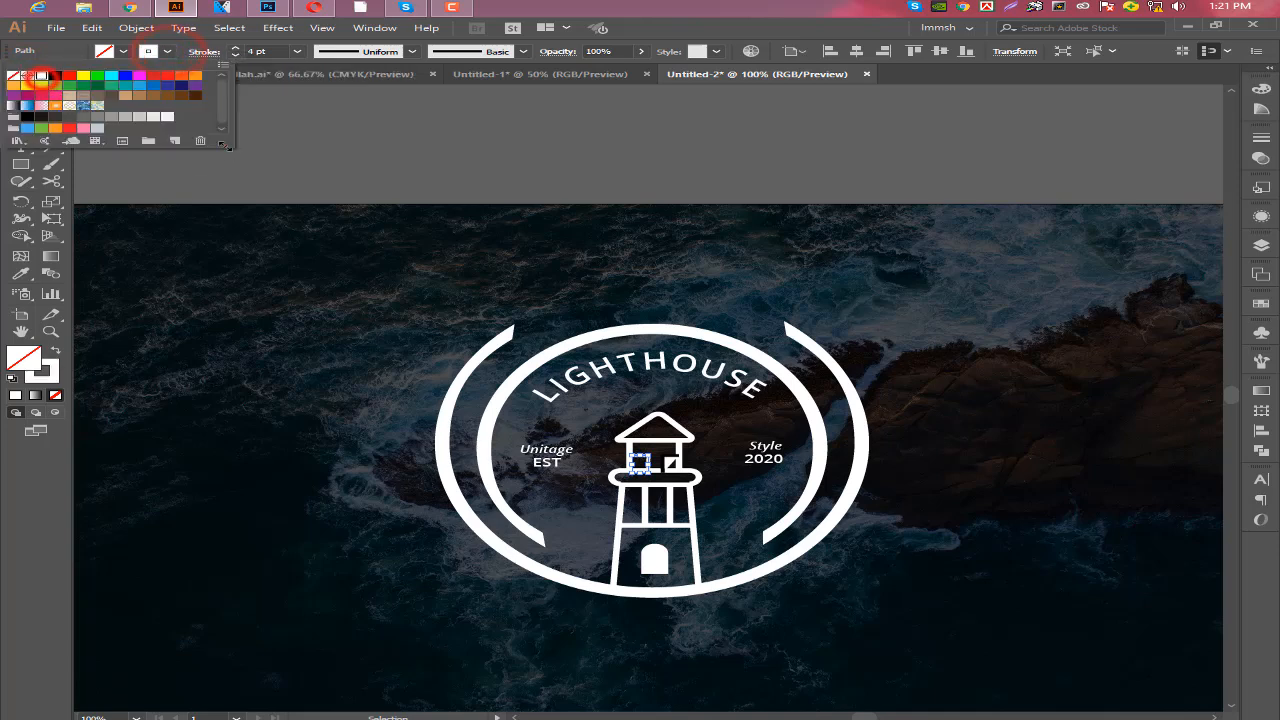
pyautogui.click(224, 145)
pyautogui.click(334, 157)
pyautogui.click(477, 152)
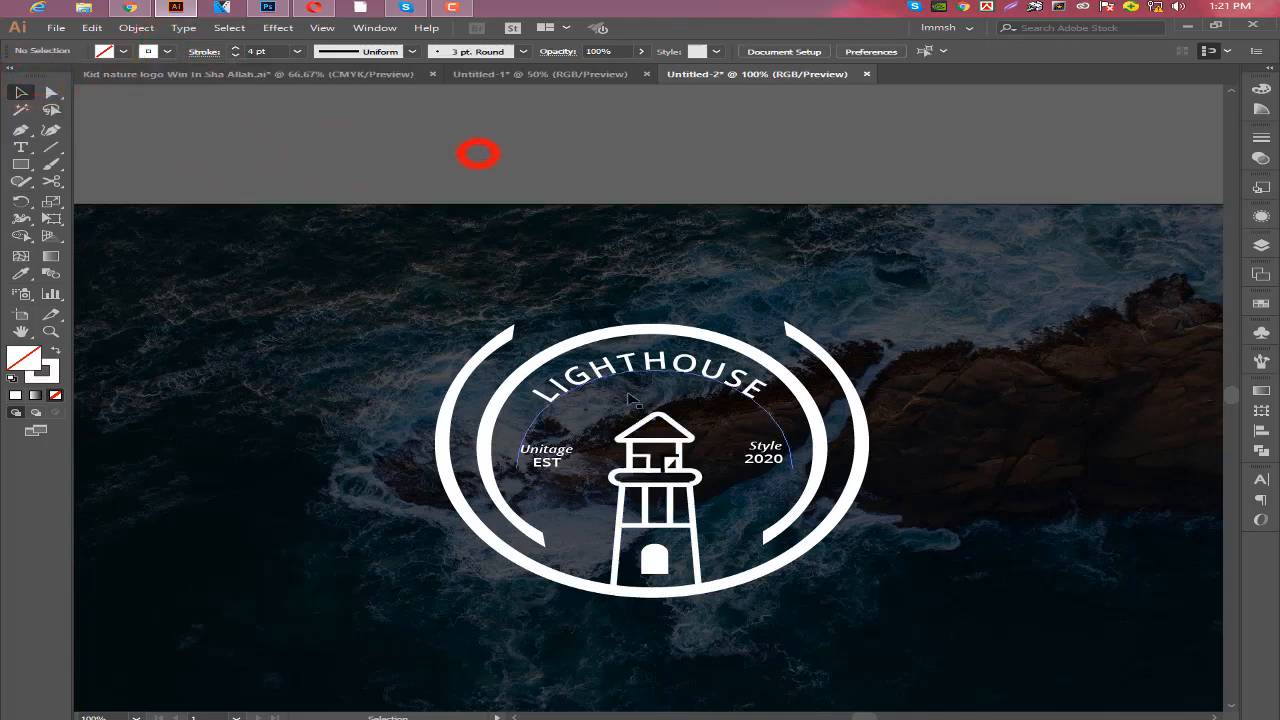
# - Give the right small window in the lighthouse's lantern room no fill and a white stroke
pyautogui.click(670, 460)
pyautogui.click(124, 51)
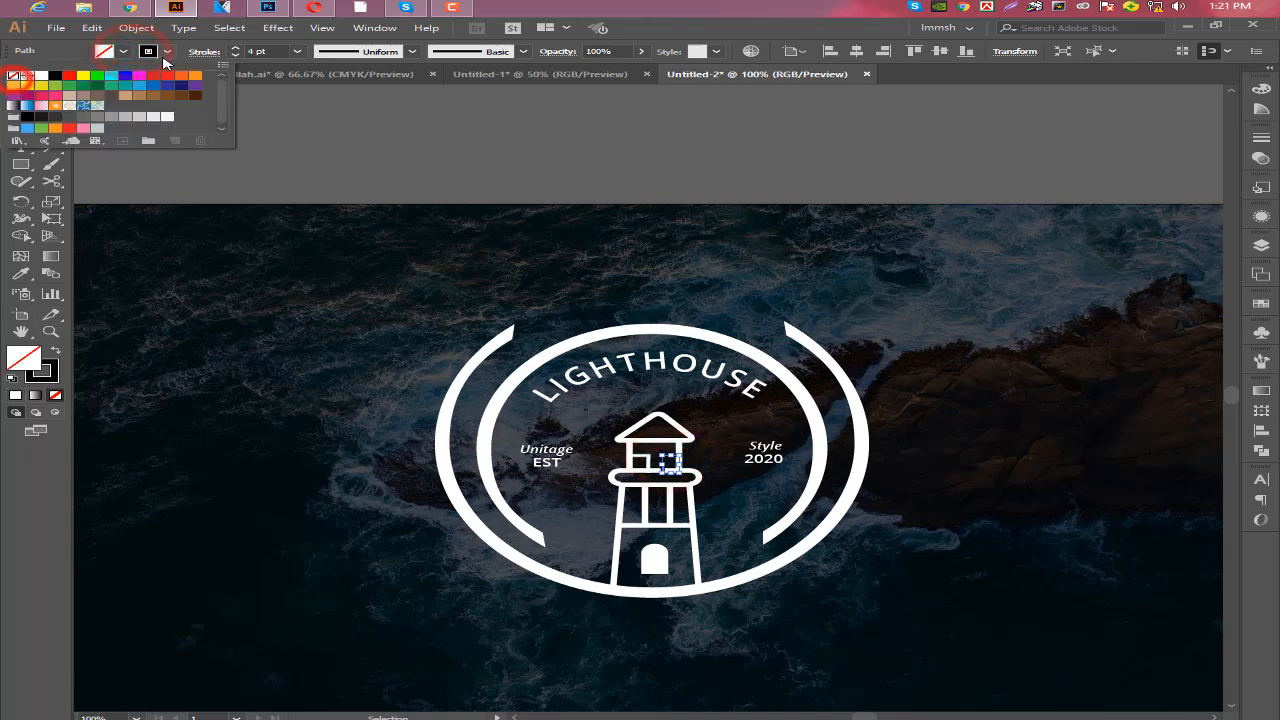
pyautogui.click(166, 51)
pyautogui.click(41, 76)
pyautogui.click(347, 147)
# - Examine the white logo against the whole darkened ocean photo at 50% zoom
pyautogui.scroll(-1, 397, 151)
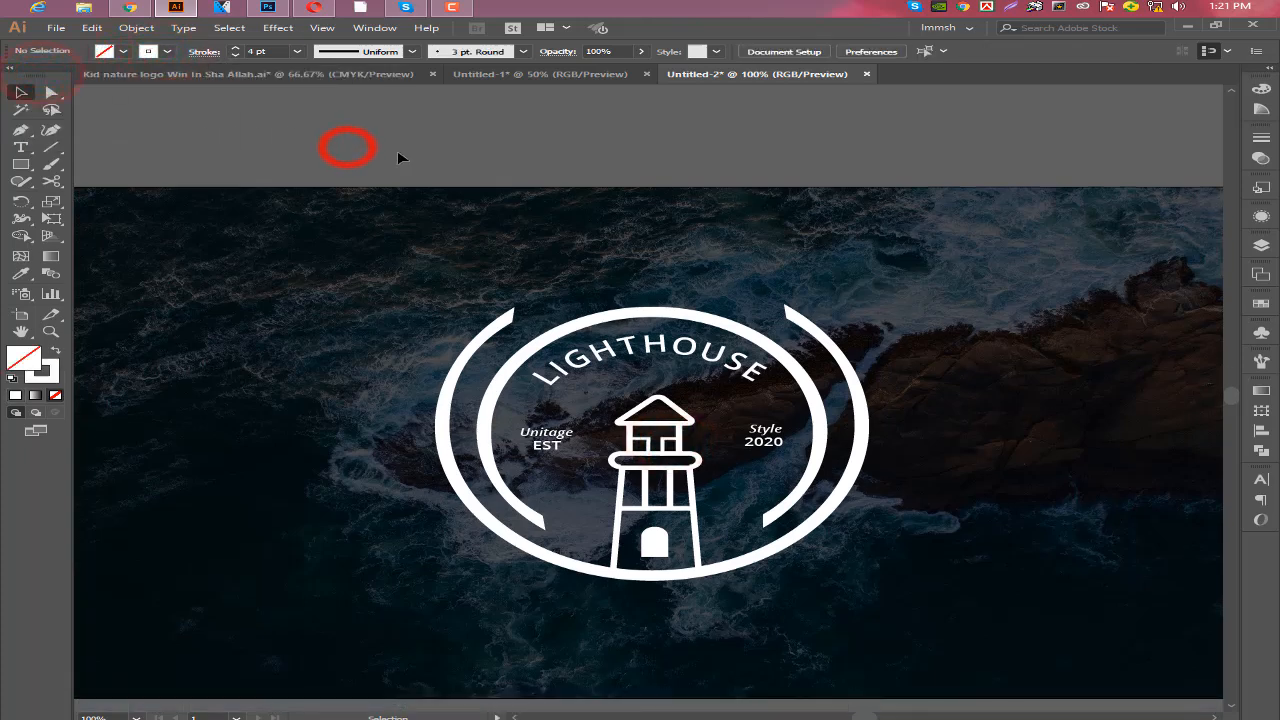
pyautogui.scroll(-2, 397, 157)
pyautogui.hotkey('ctrl', '-')
pyautogui.hotkey('ctrl', '-')
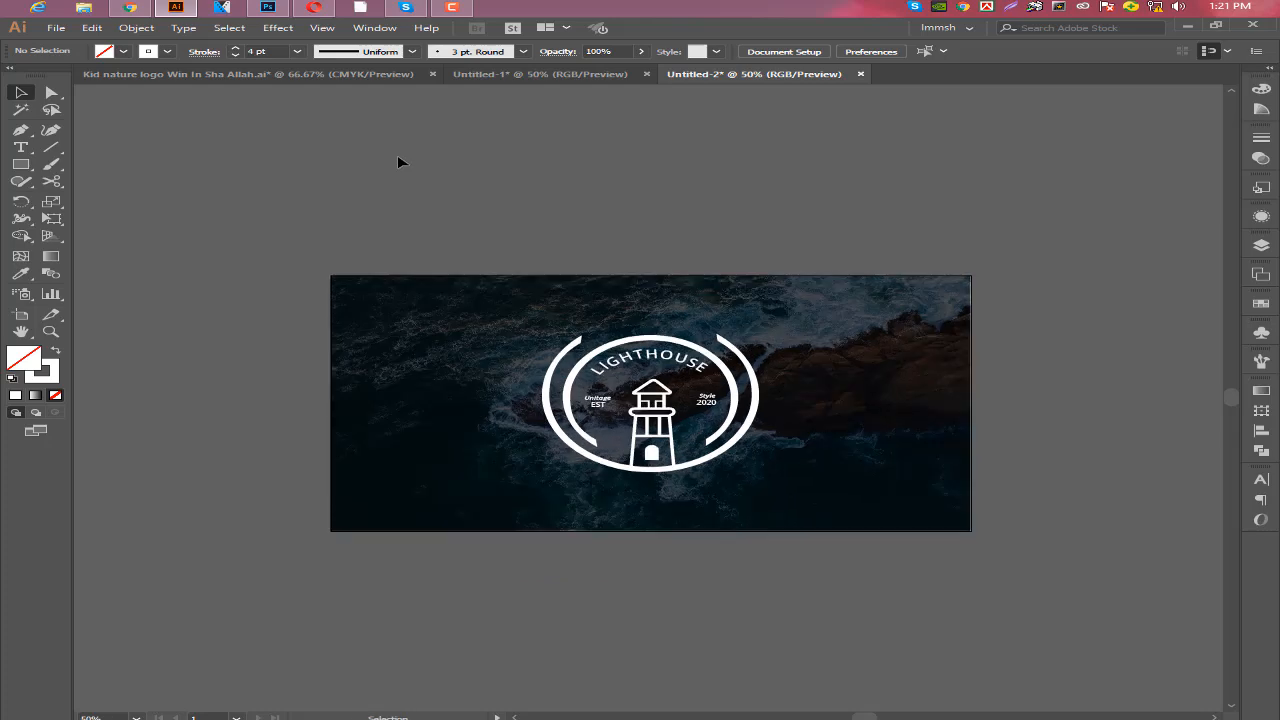
pyautogui.scroll(-2, 397, 154)
pyautogui.click(425, 299)
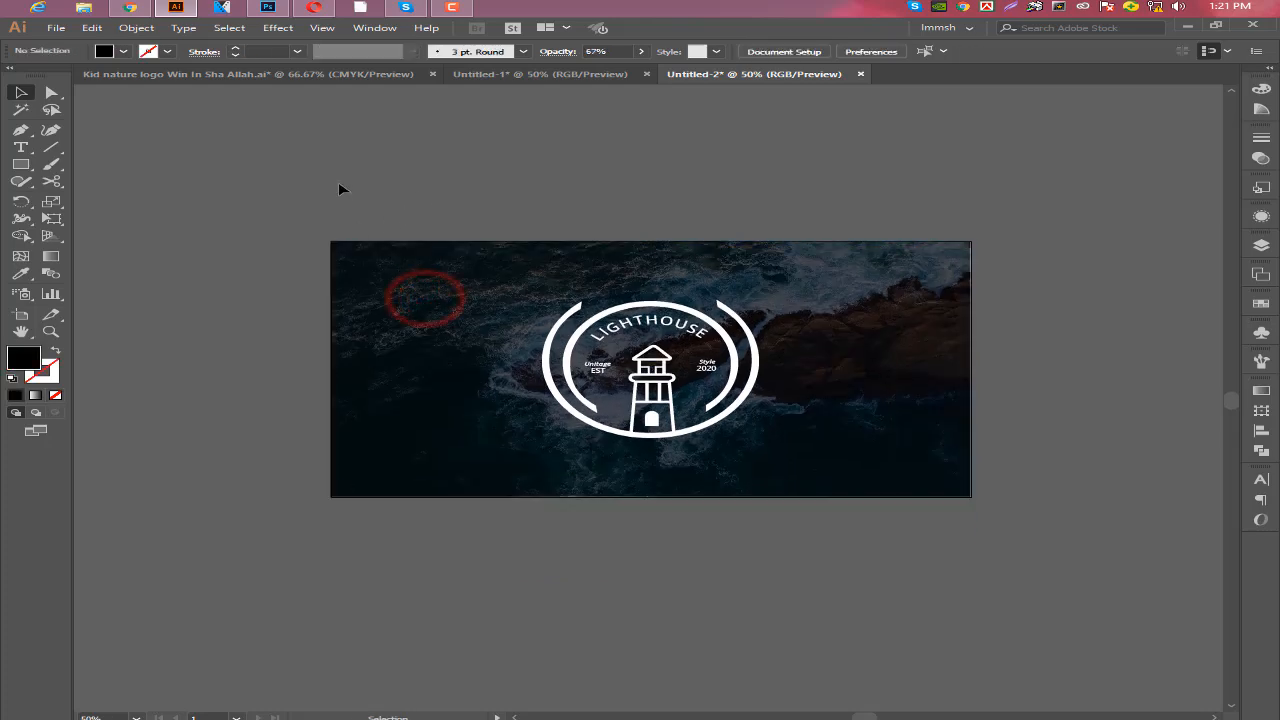